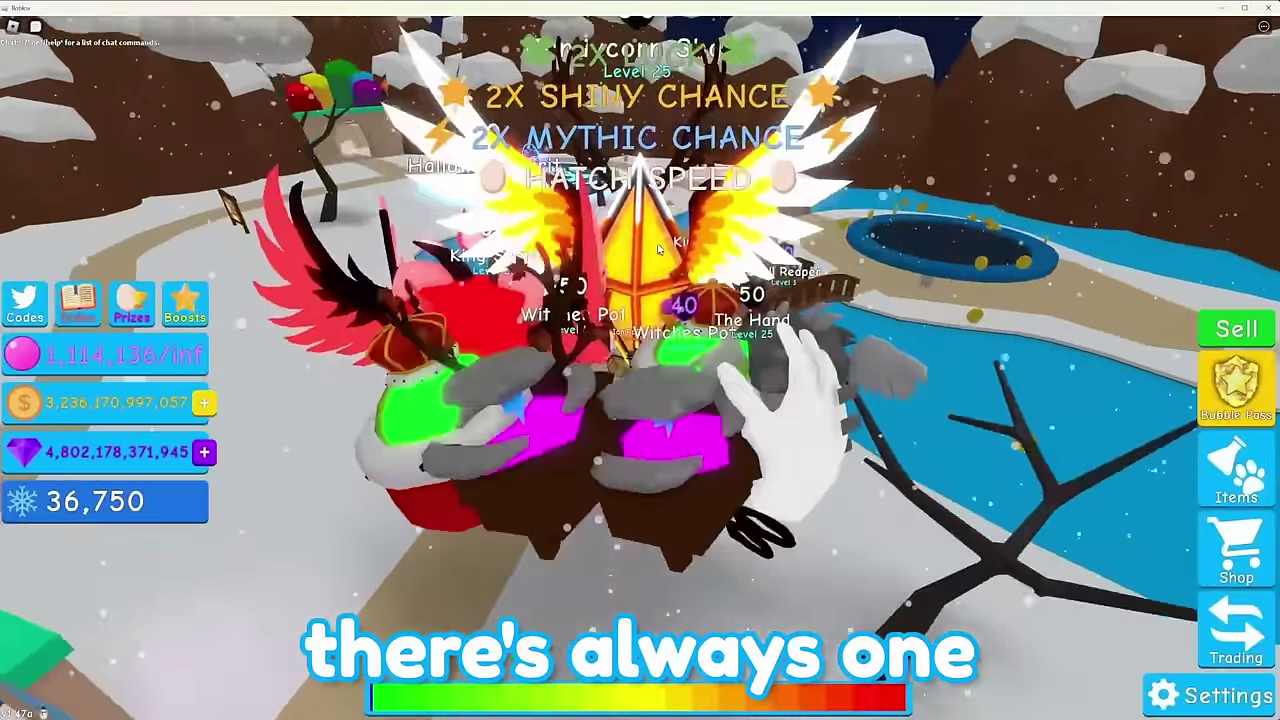
{"action": "right_click_drag", "start_coordinate": [659, 249], "coordinate": [659, 249]}
{"action": "key", "text": "space"}
{"action": "key", "text": "space"}
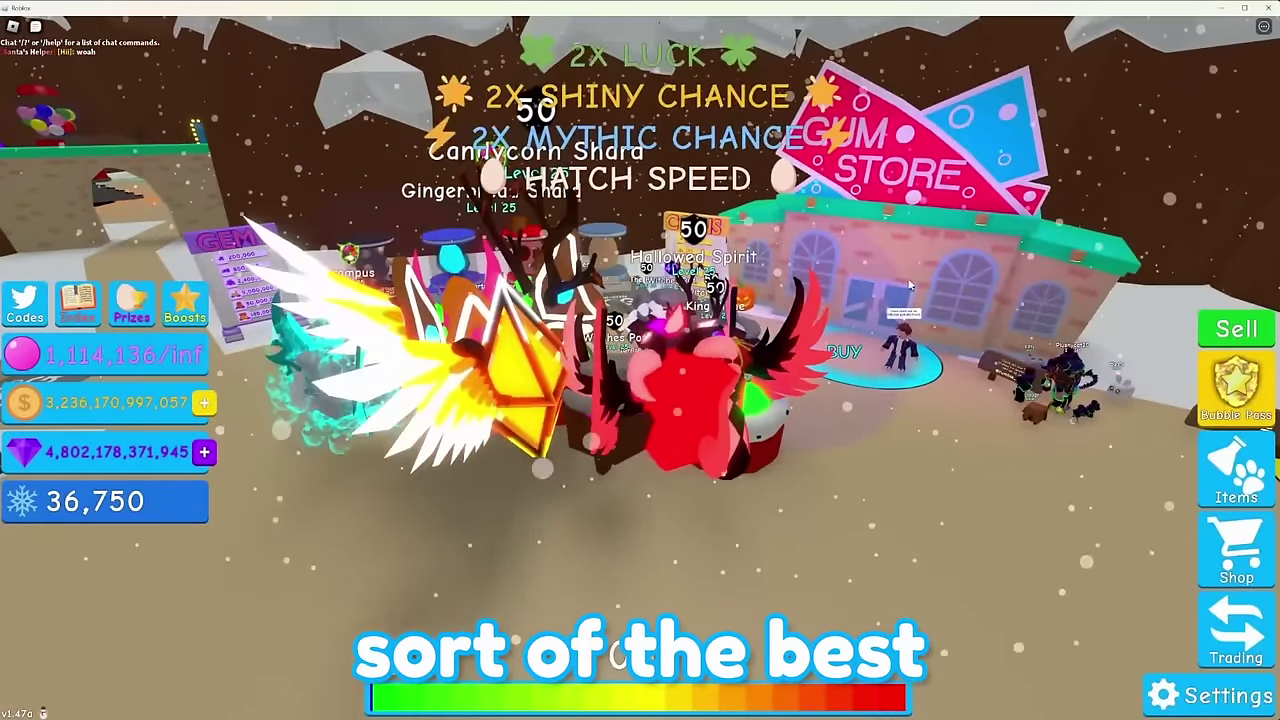
{"action": "right_click_drag", "start_coordinate": [909, 285], "coordinate": [912, 285]}
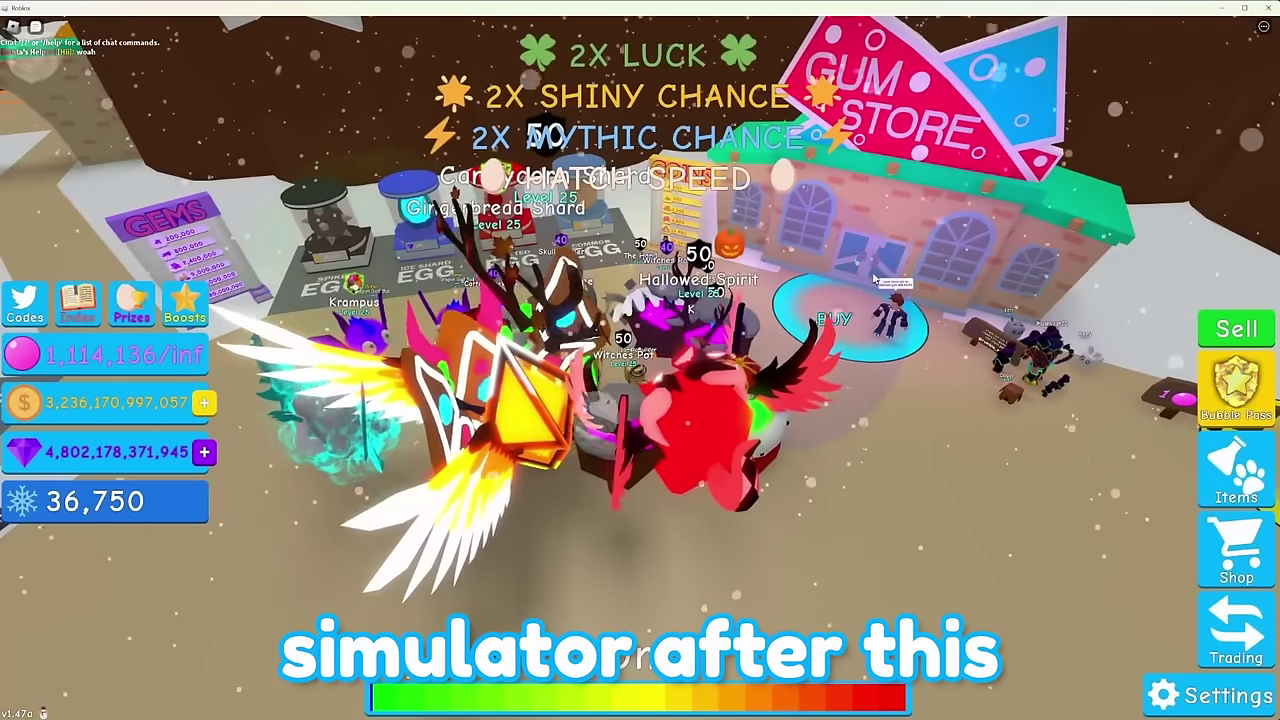
{"action": "key", "text": "d"}
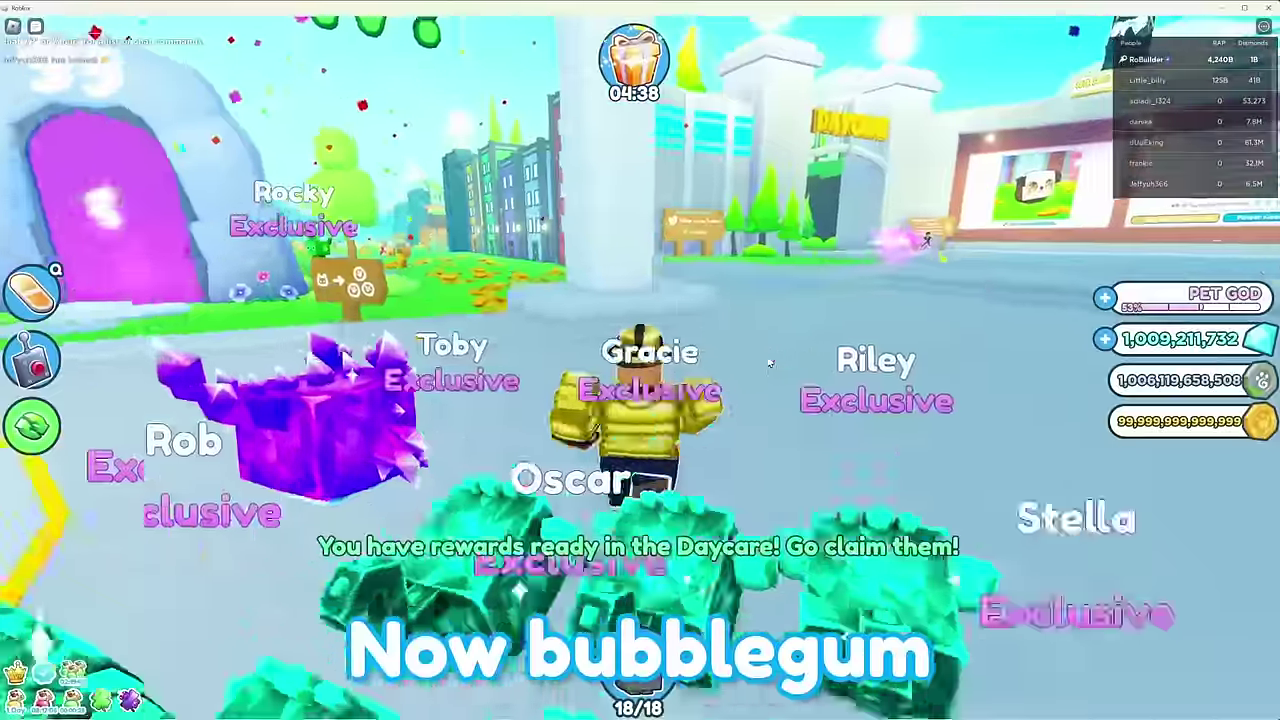
{"action": "key", "text": "w"}
{"action": "key", "text": "space"}
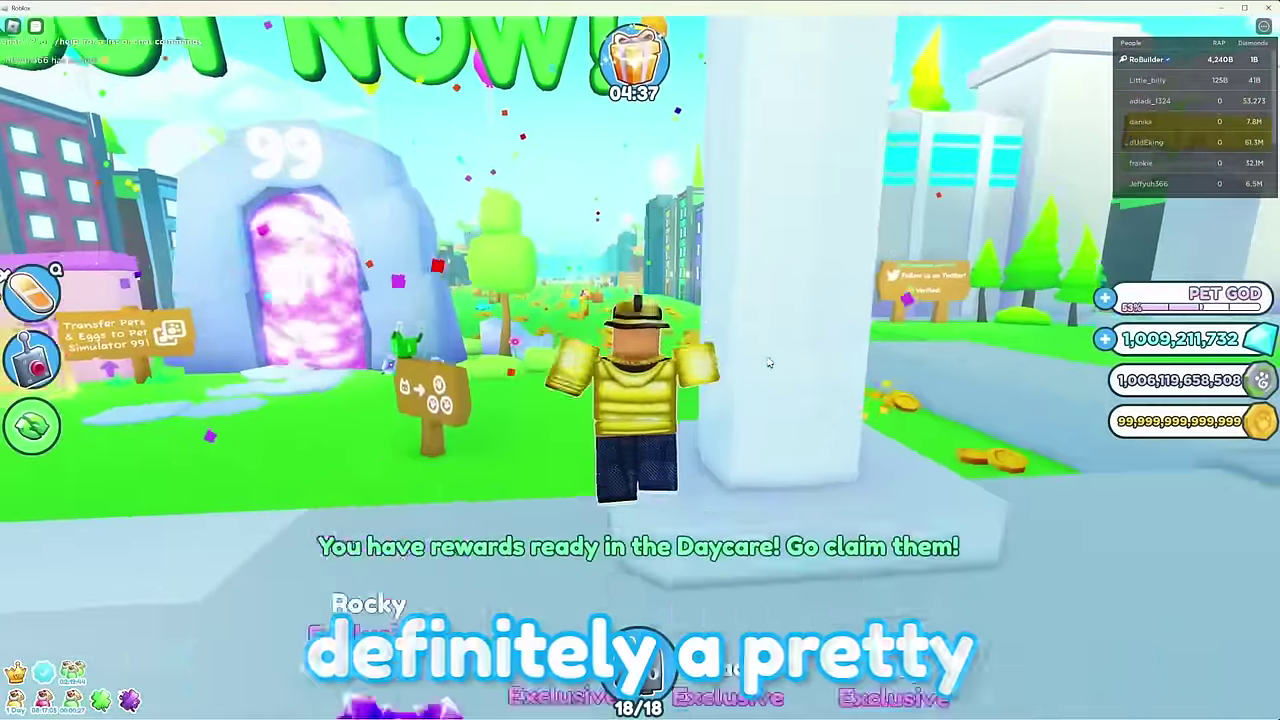
{"action": "key", "text": "d"}
{"action": "key", "text": "space"}
{"action": "key", "text": "d"}
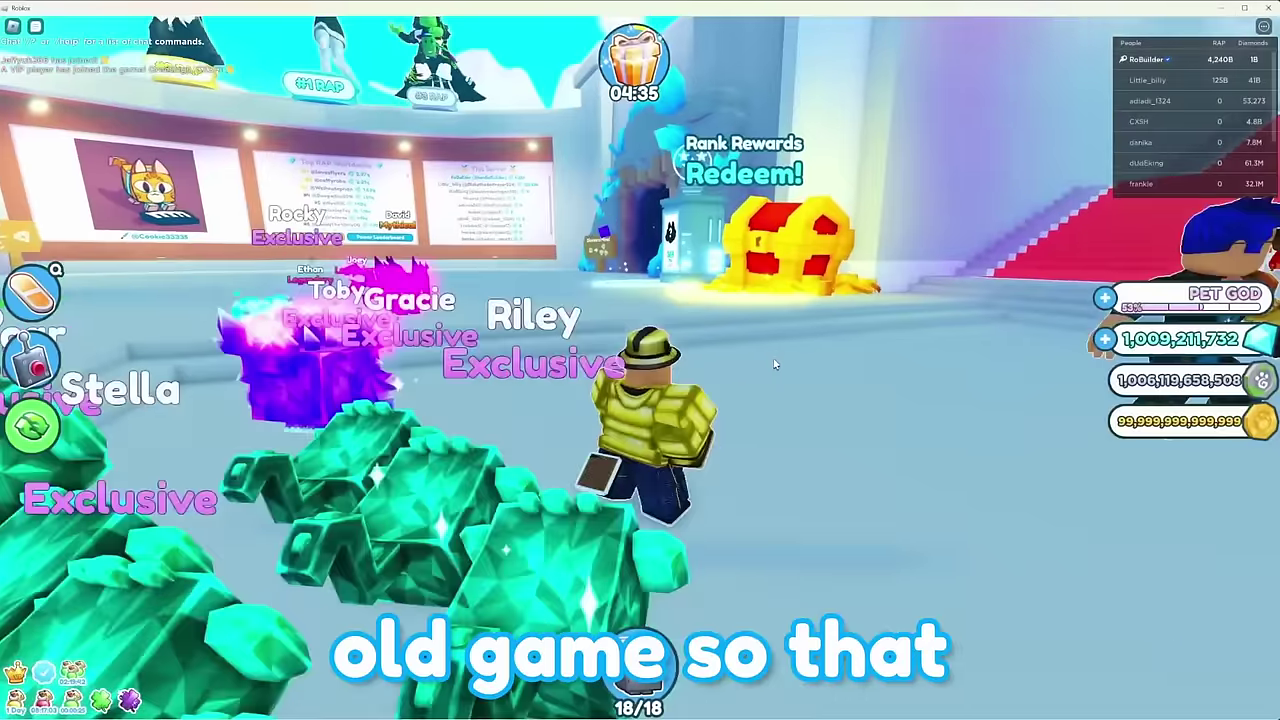
{"action": "key", "text": "s"}
{"action": "scroll", "coordinate": [759, 362], "scroll_direction": "up", "scroll_amount": 1}
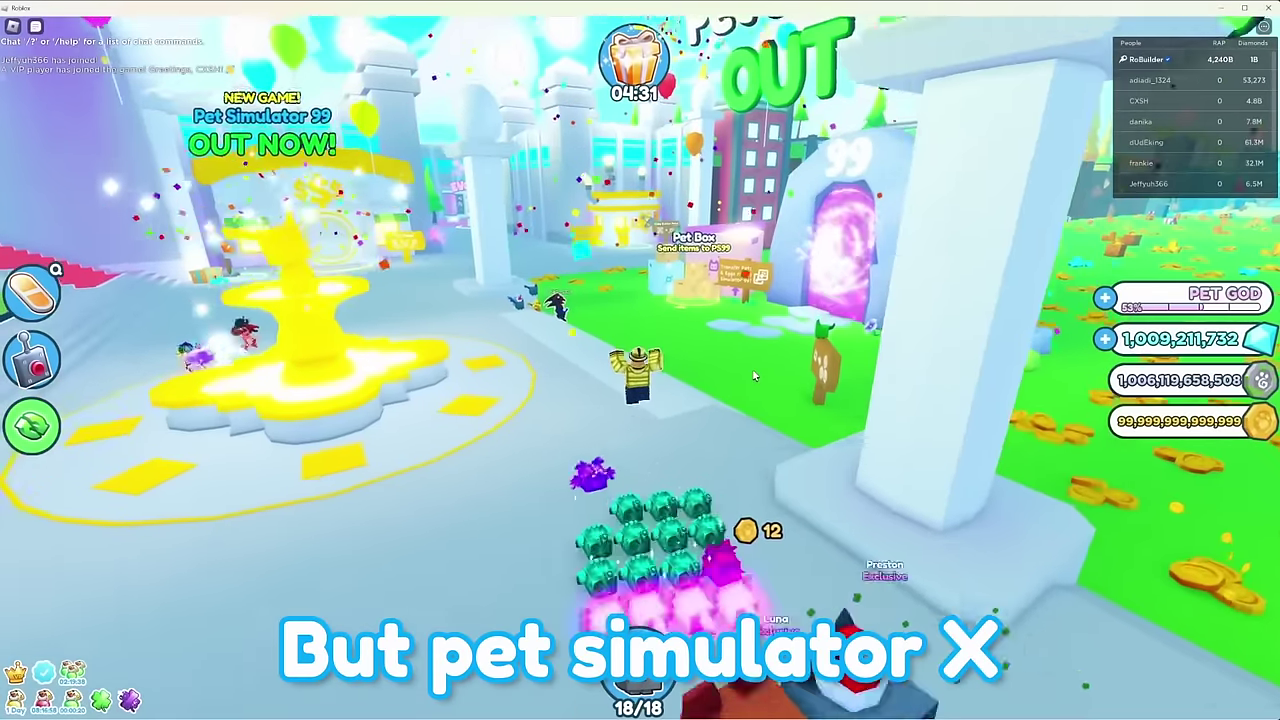
Walk the avatar past the Pet Box to the golden pets machine and look over its design.
{"action": "key", "text": "w"}
{"action": "key", "text": "w"}
{"action": "key", "text": "d"}
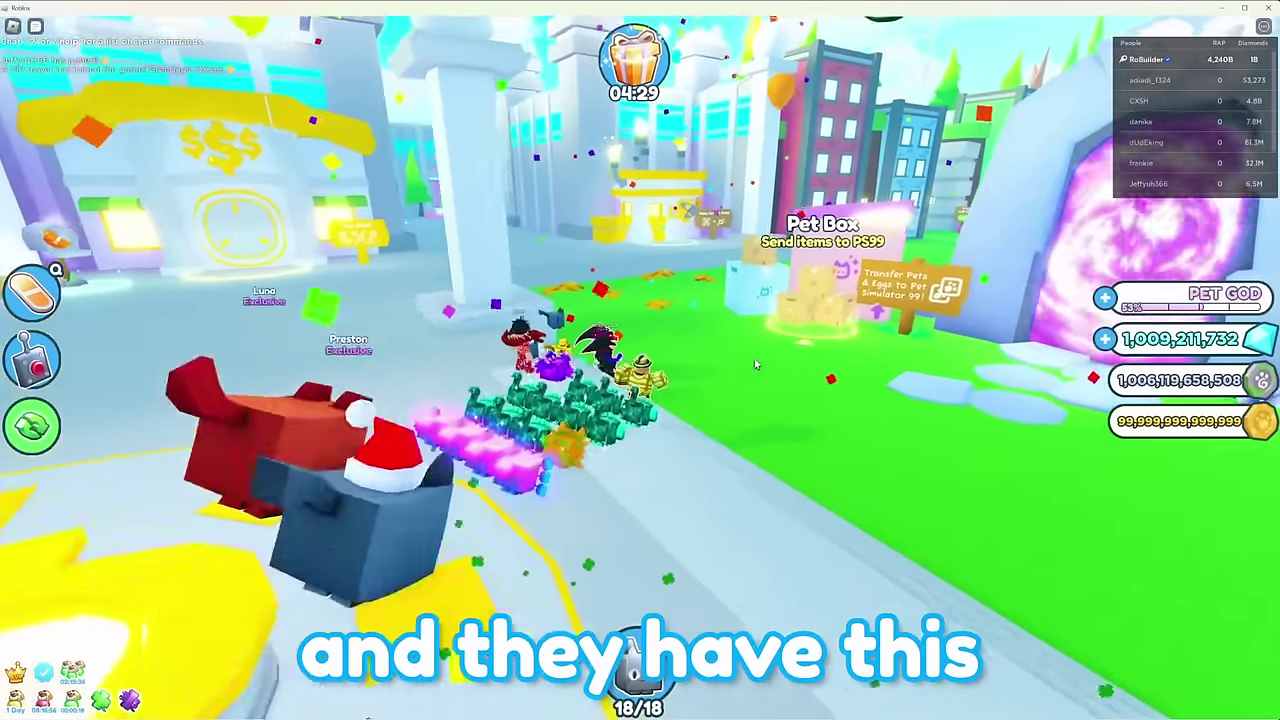
{"action": "key", "text": "w"}
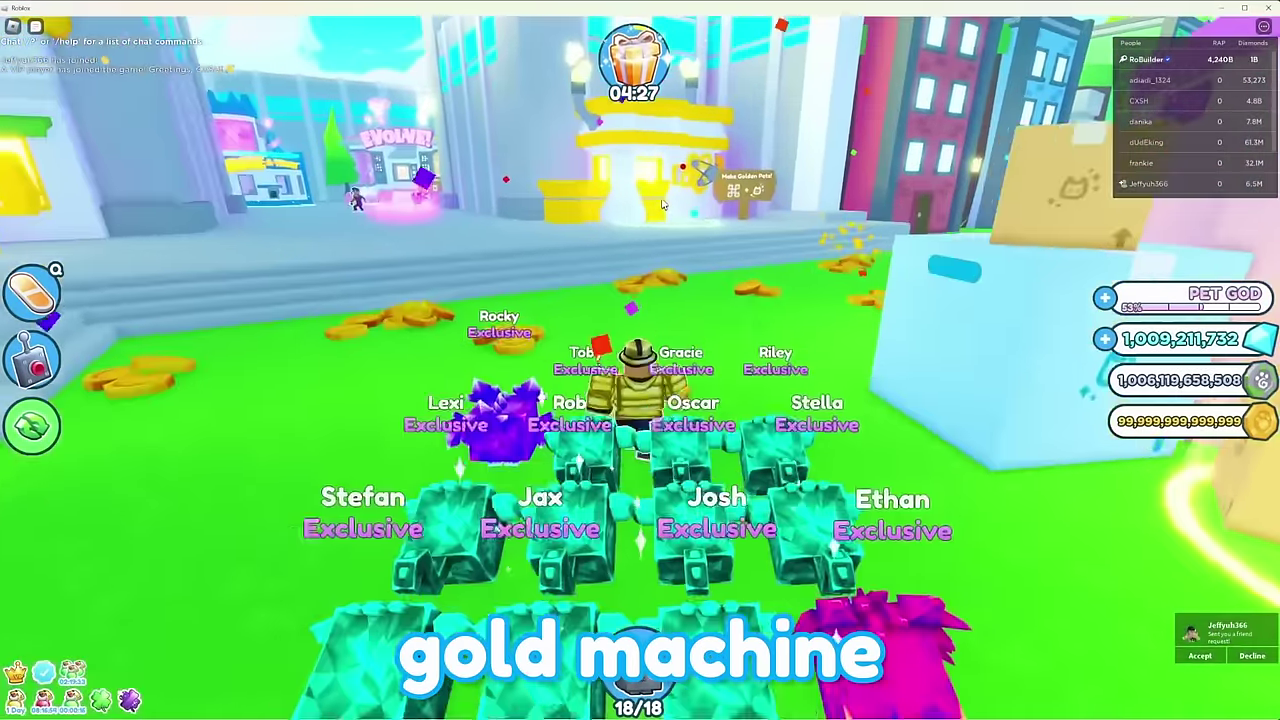
{"action": "key", "text": "w"}
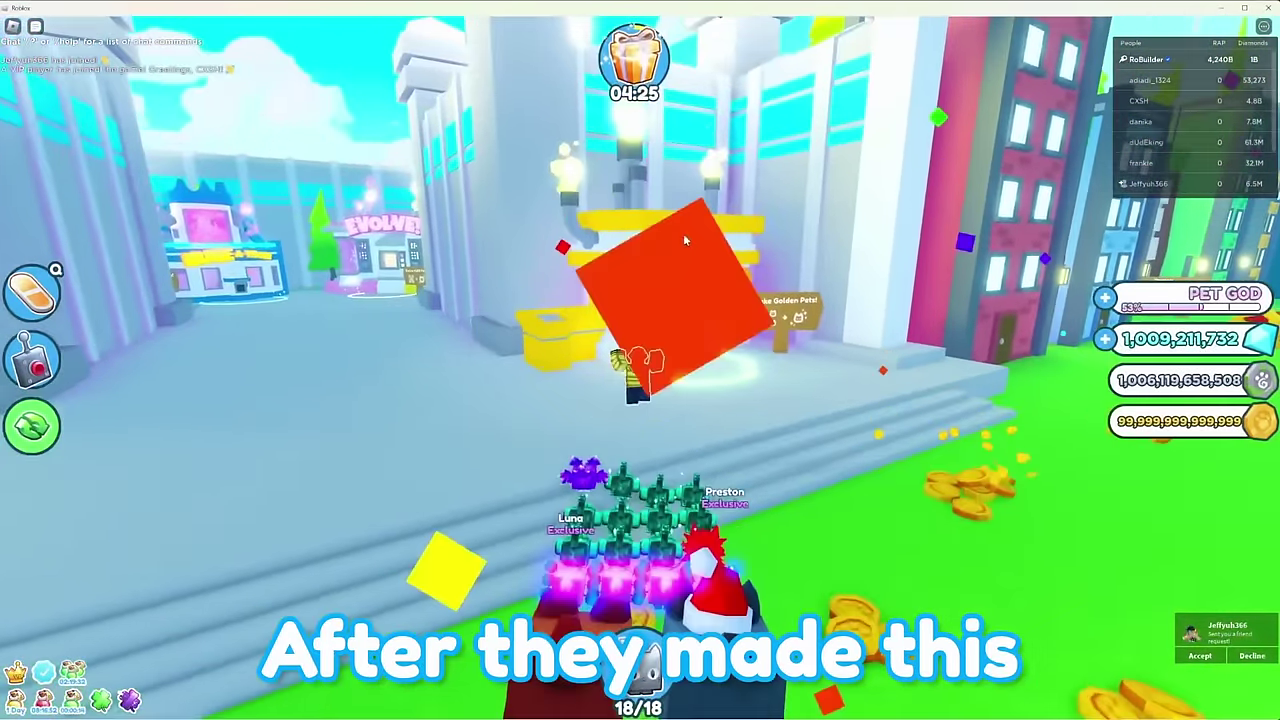
{"action": "key", "text": "s"}
{"action": "scroll", "coordinate": [685, 241], "scroll_direction": "up", "scroll_amount": 4}
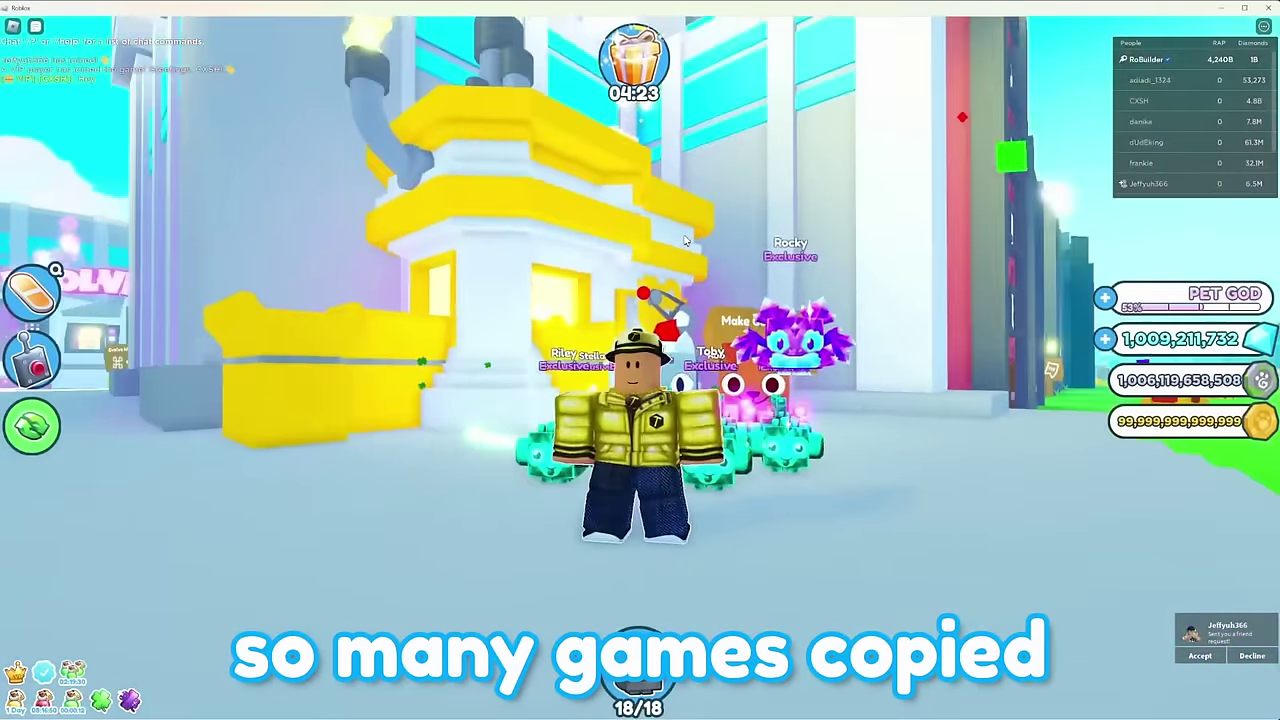
{"action": "scroll", "coordinate": [686, 242], "scroll_direction": "down", "scroll_amount": 3}
{"action": "scroll", "coordinate": [686, 242], "scroll_direction": "down", "scroll_amount": 4}
{"action": "right_click_drag", "start_coordinate": [686, 242], "coordinate": [685, 240]}
{"action": "key", "text": "w"}
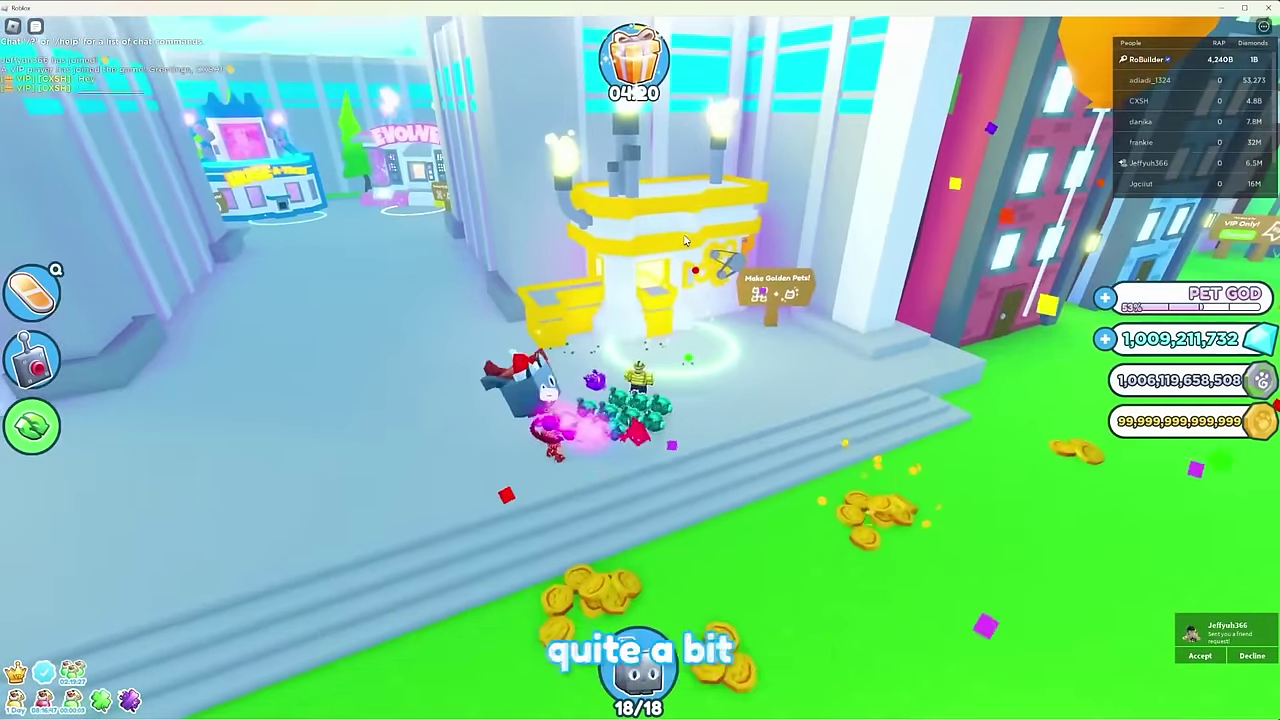
{"action": "scroll", "coordinate": [685, 240], "scroll_direction": "down", "scroll_amount": 1}
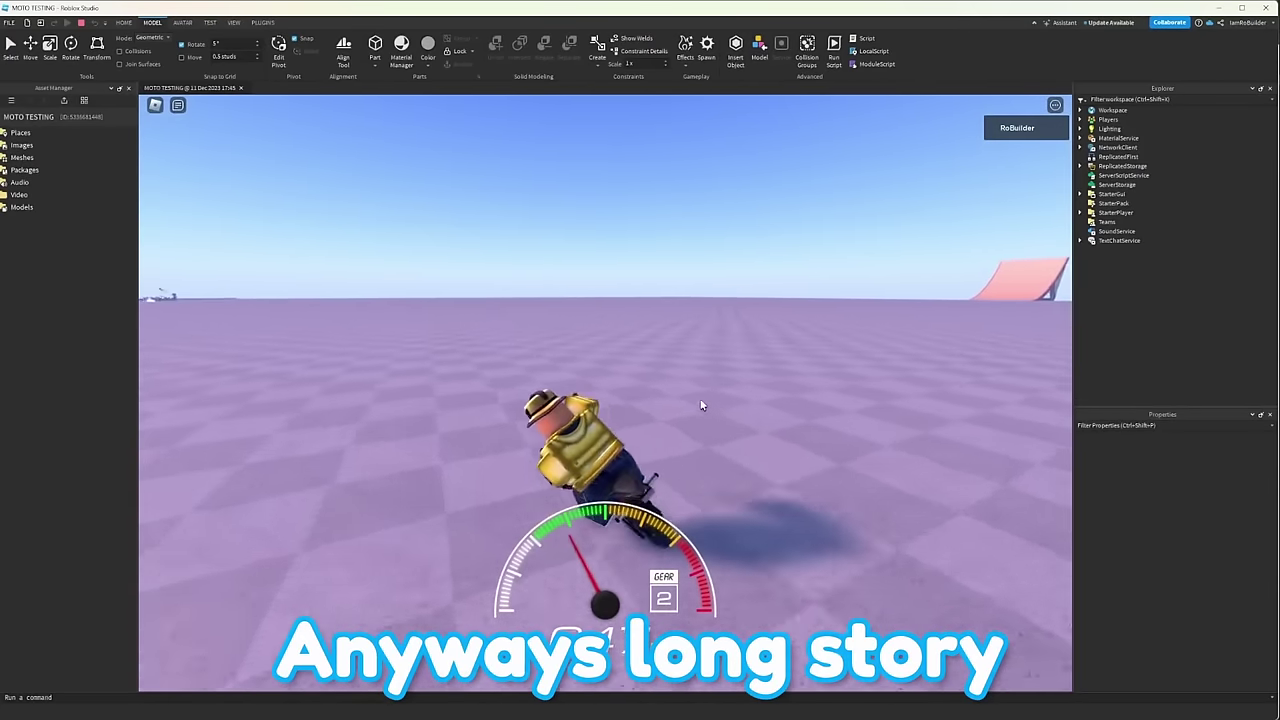
Switch to the Roblox Studio playtest and ride the motorcycle around the checkered test map near the ramps.
{"action": "key", "text": "a"}
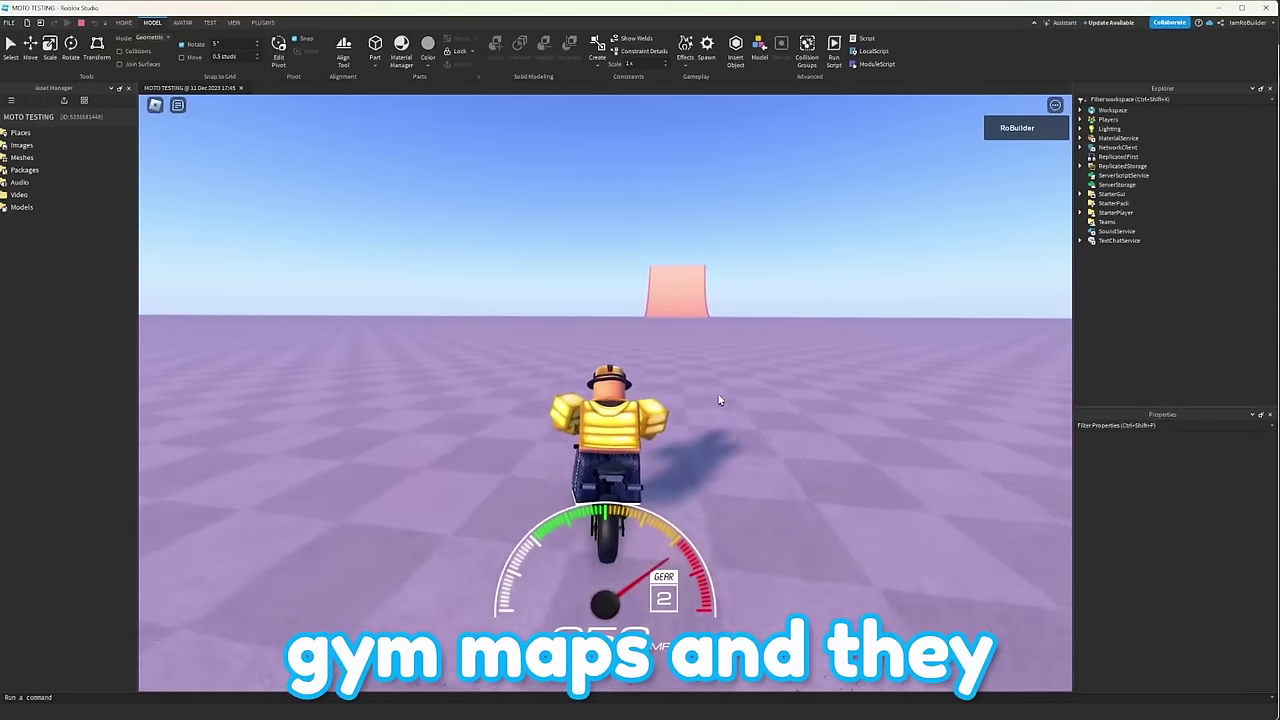
{"action": "key", "text": "d"}
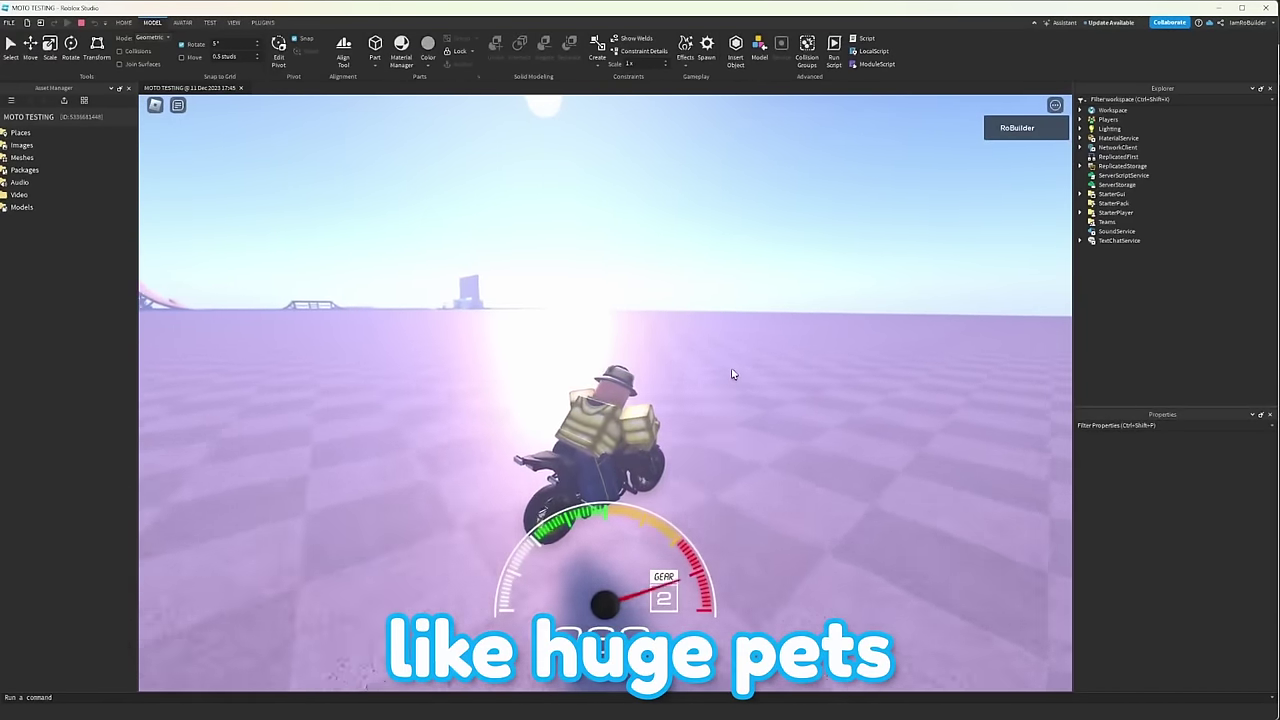
{"action": "key", "text": "d"}
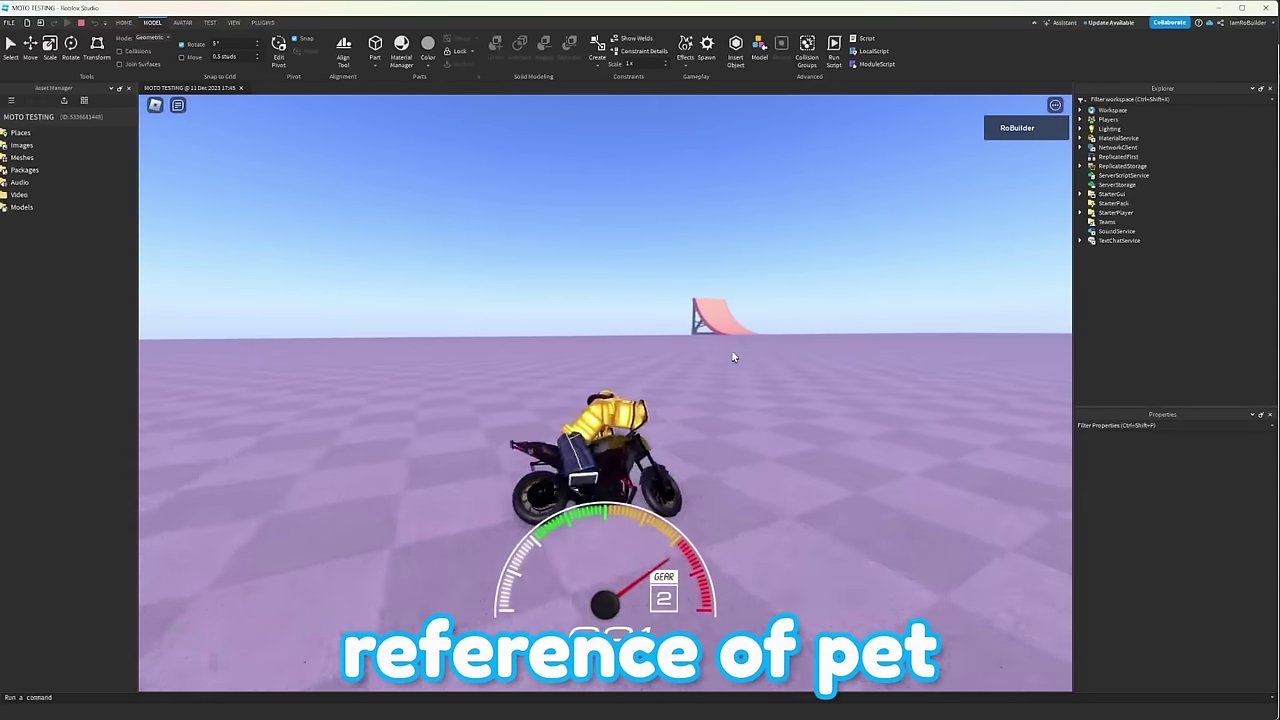
{"action": "key", "text": "a"}
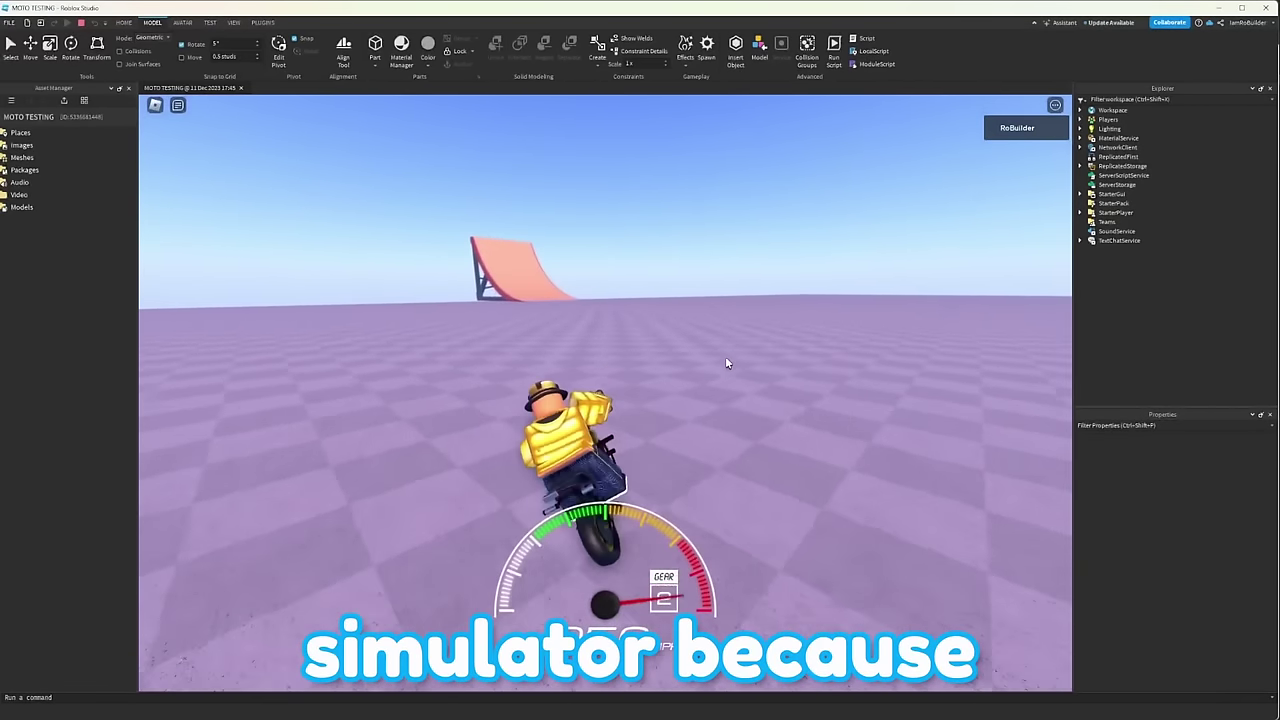
{"action": "key", "text": "a"}
{"action": "key", "text": "d"}
{"action": "key", "text": "a"}
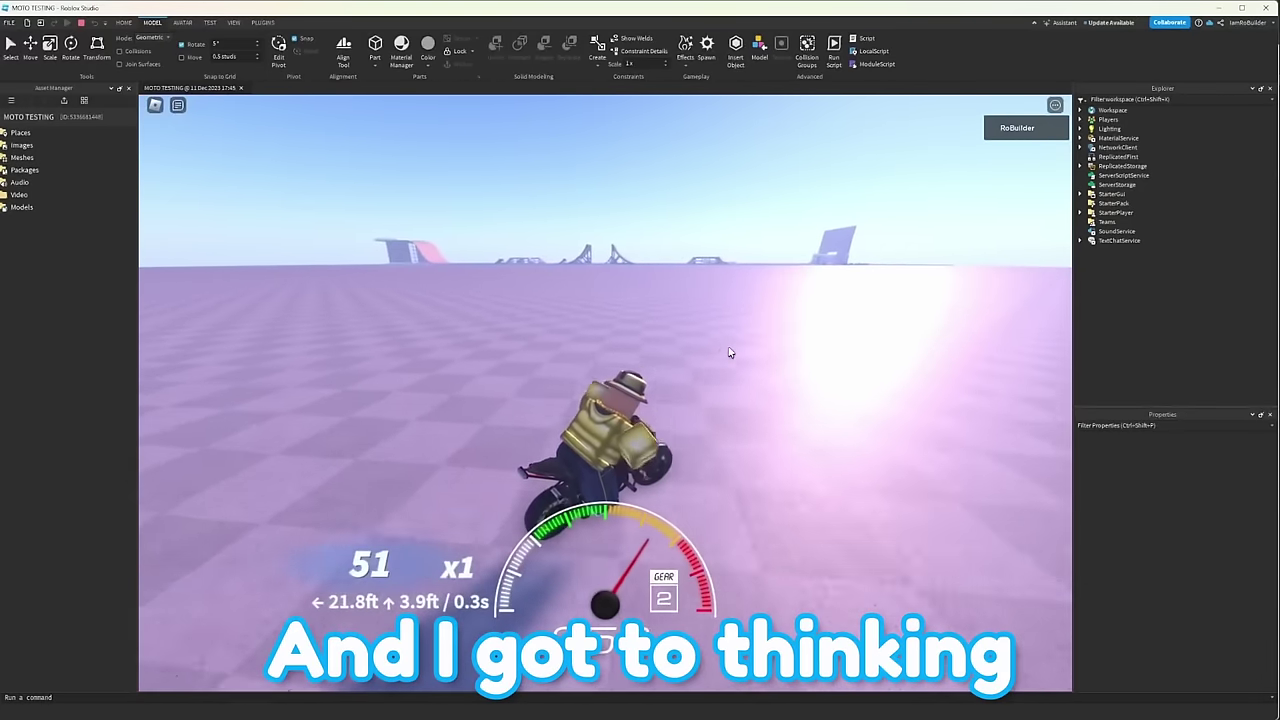
{"action": "key", "text": "a"}
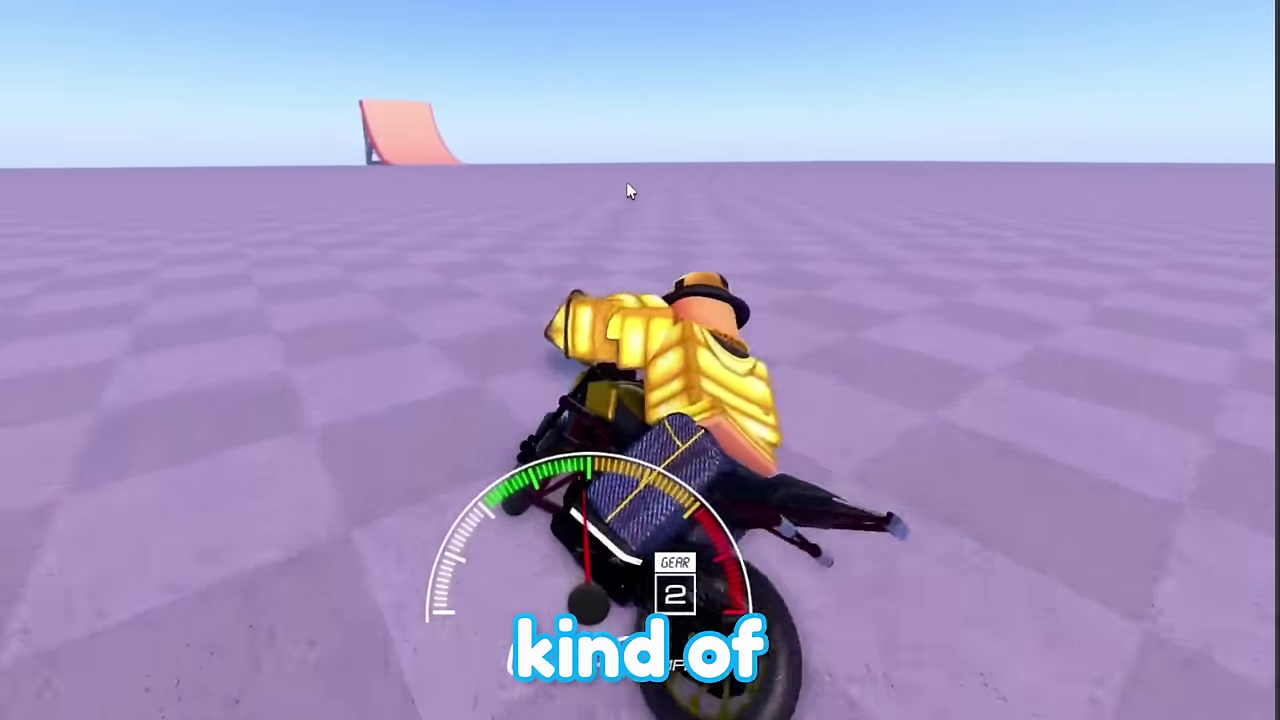
{"action": "key", "text": "w"}
{"action": "key", "text": "d"}
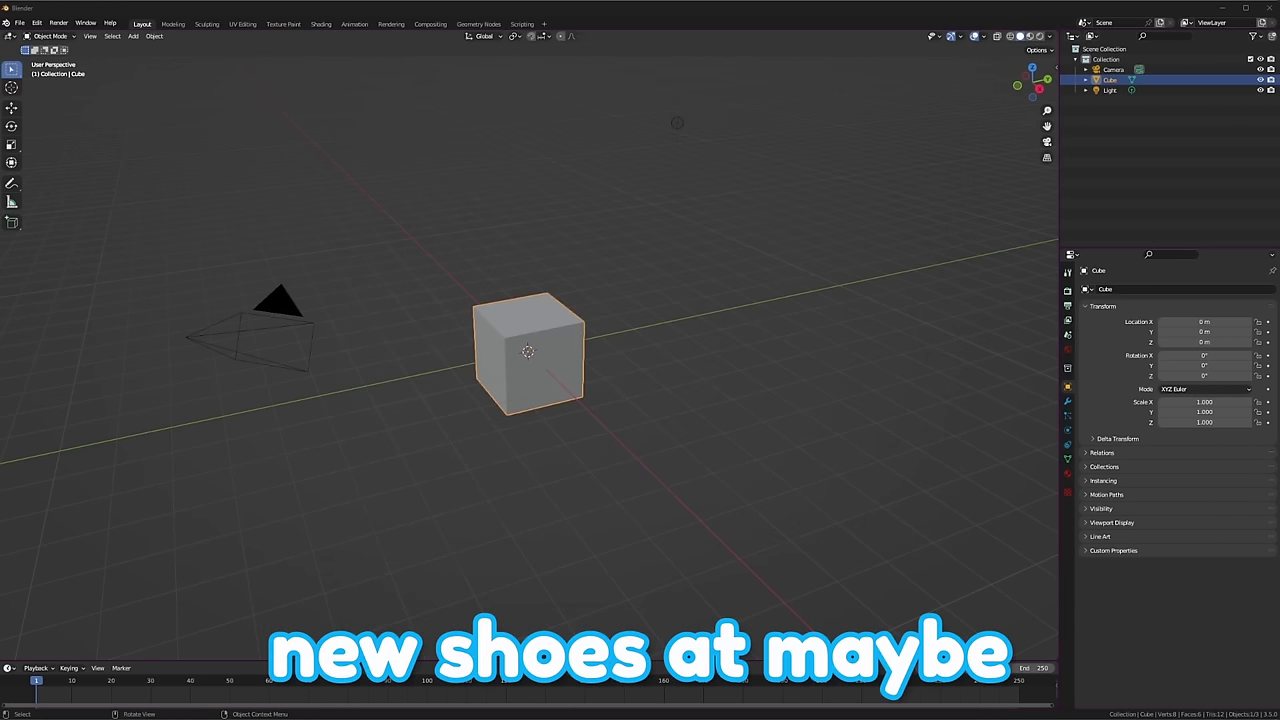
Switch to Blender and delete the default light and camera from the scene.
{"action": "mouse_move", "coordinate": [610, 322]}
{"action": "middle_mouse_down"}
{"action": "mouse_move", "coordinate": [531, 280]}
{"action": "mouse_move", "coordinate": [474, 300]}
{"action": "mouse_move", "coordinate": [505, 301]}
{"action": "mouse_move", "coordinate": [508, 319]}
{"action": "mouse_move", "coordinate": [549, 329]}
{"action": "middle_mouse_up"}
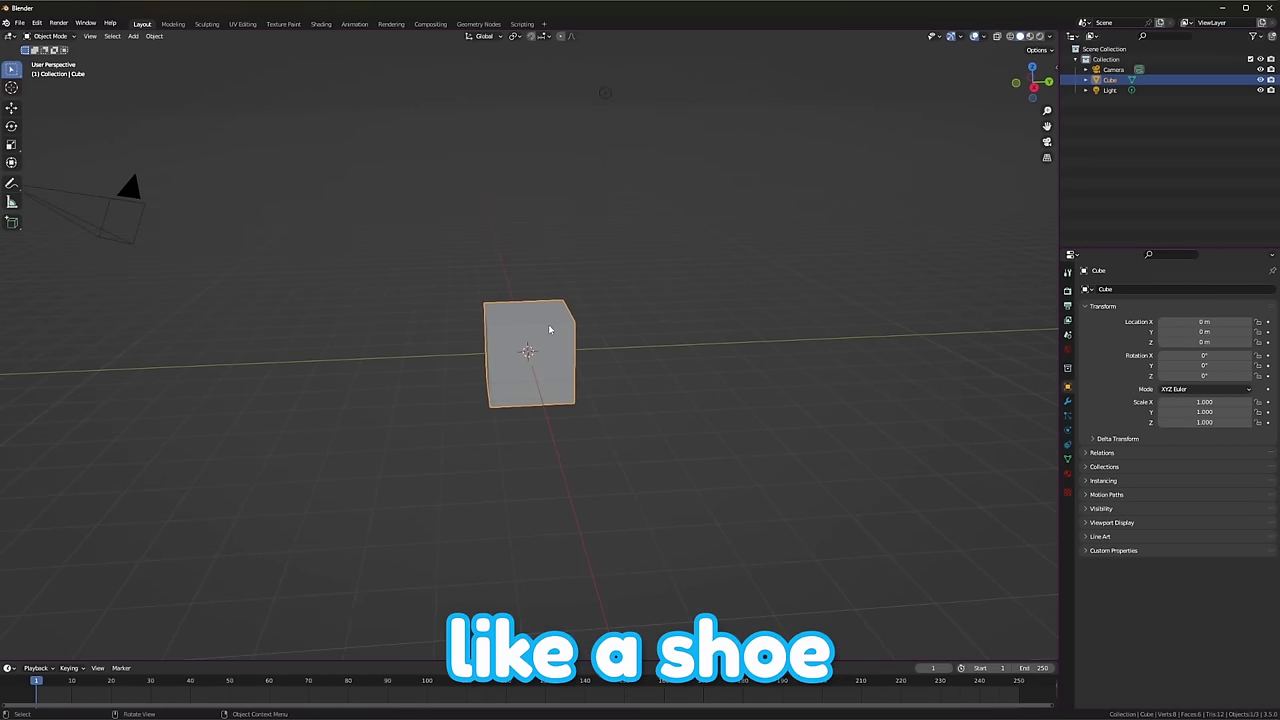
{"action": "middle_click_drag", "start_coordinate": [599, 350], "coordinate": [566, 354]}
{"action": "scroll", "coordinate": [566, 354], "scroll_direction": "down", "scroll_amount": 3}
{"action": "left_click_drag", "start_coordinate": [496, 166], "coordinate": [628, 257]}
{"action": "left_click", "coordinate": [300, 268], "text": "shift"}
{"action": "key", "text": "Delete"}
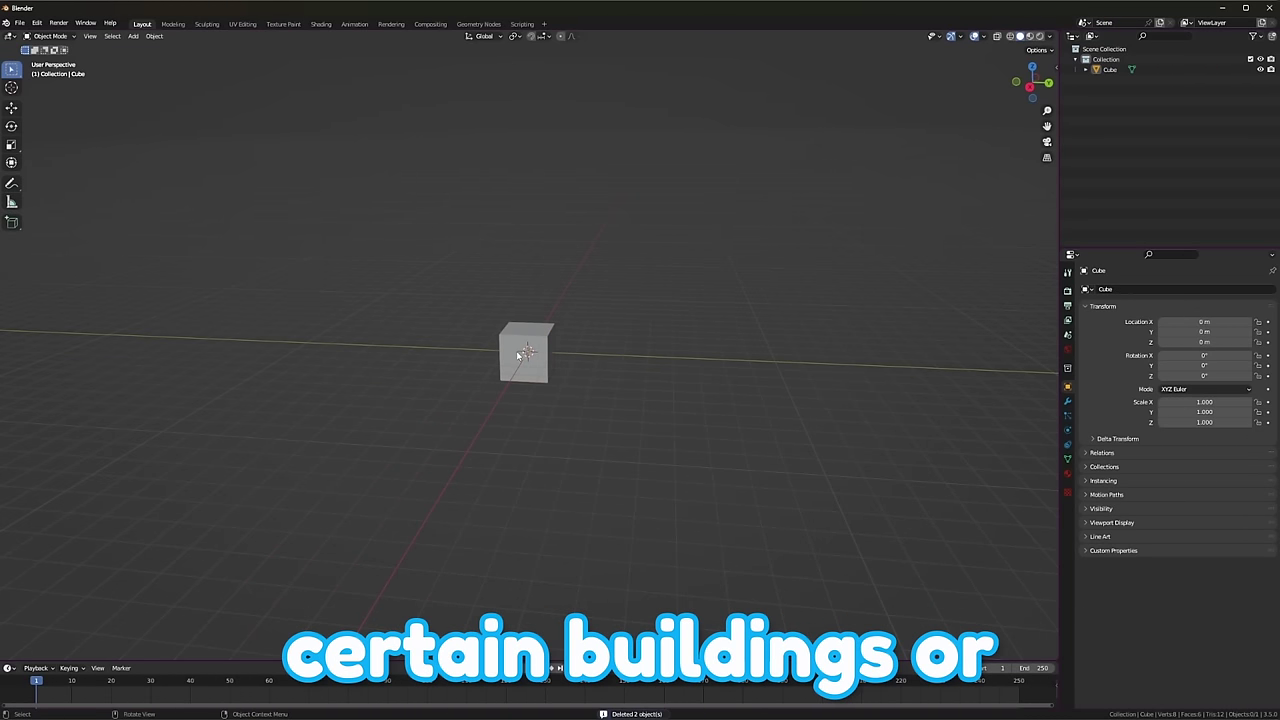
Delete the default cube and add a mesh cylinder in its place at the origin.
{"action": "left_click", "coordinate": [517, 355]}
{"action": "scroll", "coordinate": [646, 349], "scroll_direction": "up", "scroll_amount": 4}
{"action": "middle_click_drag", "start_coordinate": [646, 349], "coordinate": [564, 337]}
{"action": "key", "text": "Delete"}
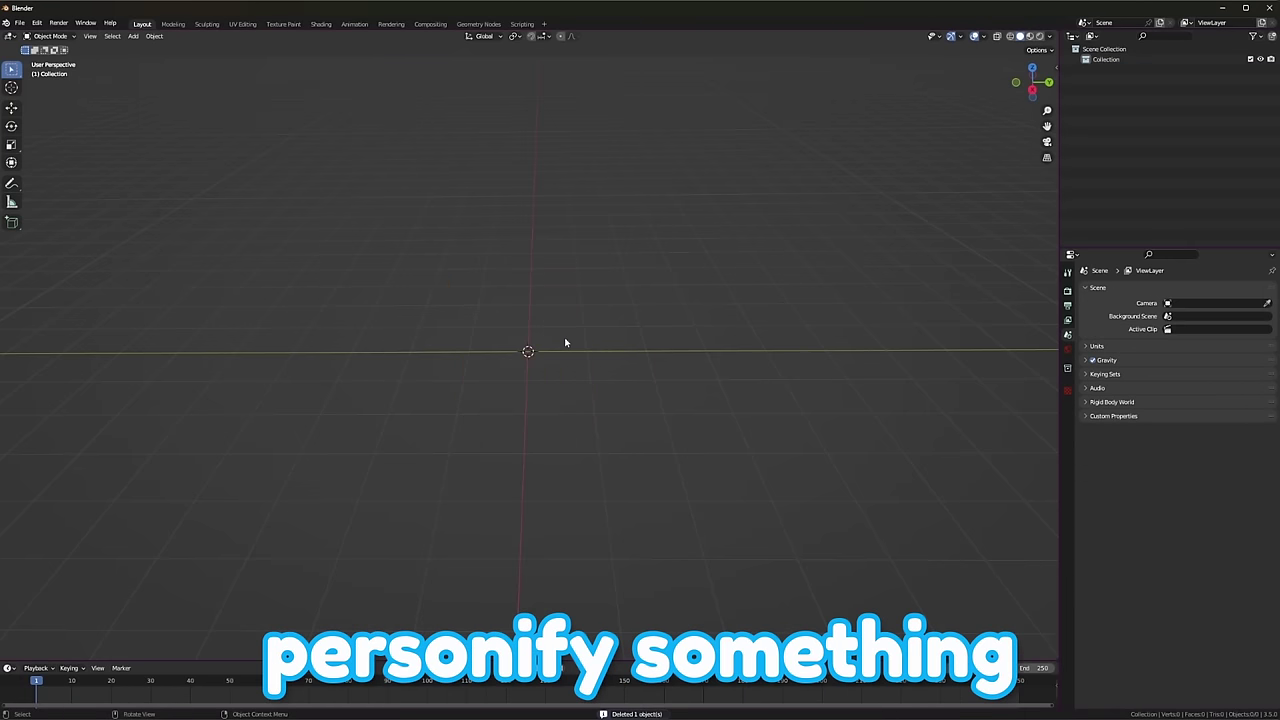
{"action": "key", "text": "shift+a"}
{"action": "mouse_move", "coordinate": [565, 343]}
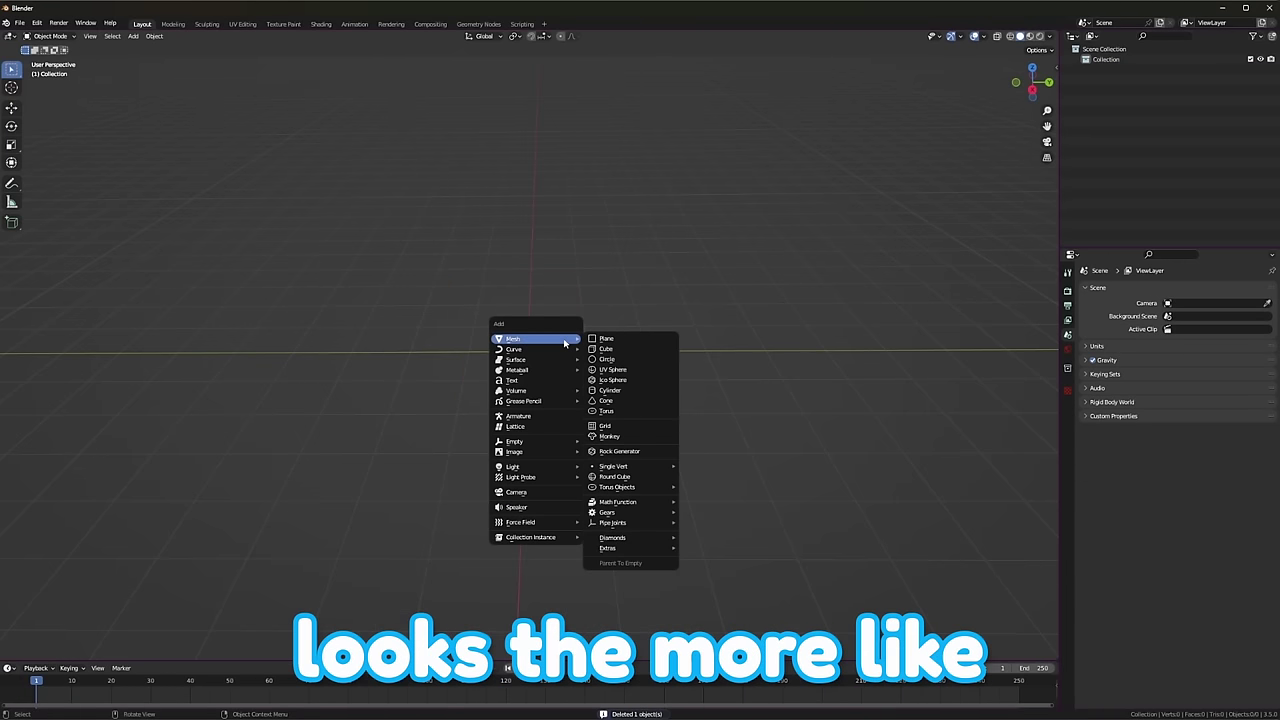
{"action": "left_click", "coordinate": [614, 390]}
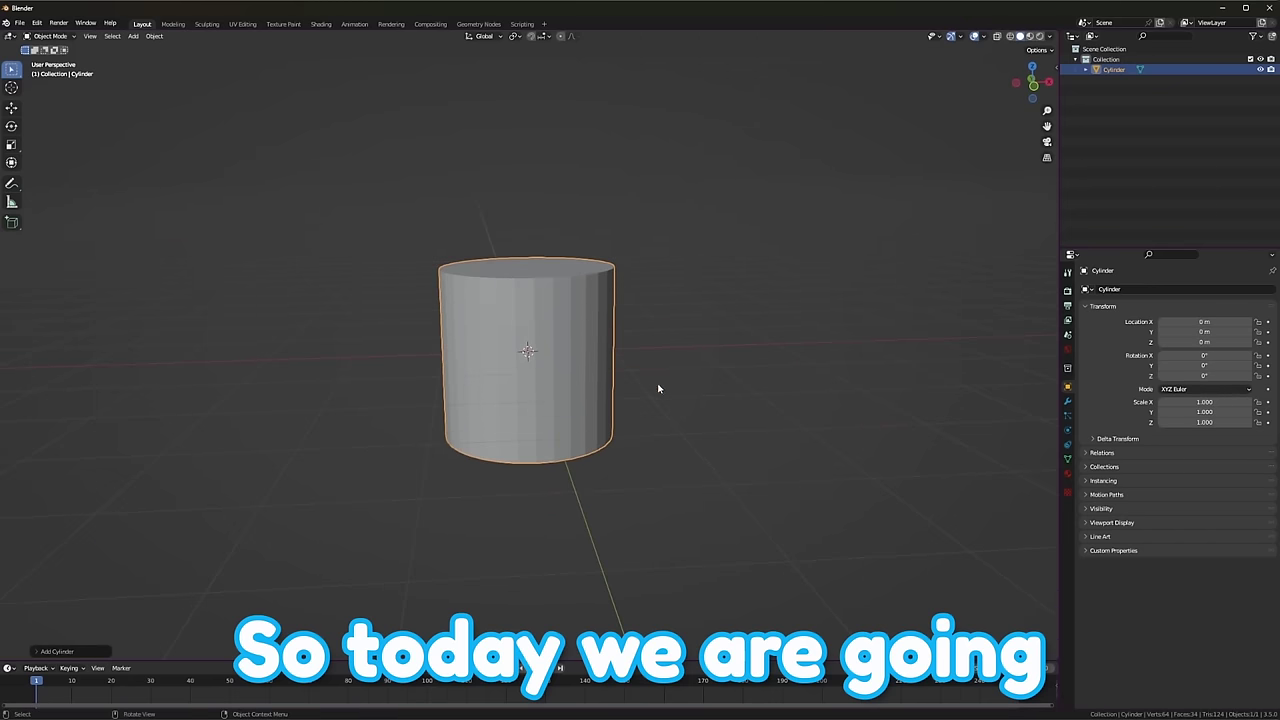
Examine the cylinder and the red and blue machine sketch in Snipping Tool, then return to Blender.
{"action": "middle_click_drag", "start_coordinate": [663, 390], "coordinate": [643, 397]}
{"action": "middle_click_drag", "start_coordinate": [462, 389], "coordinate": [333, 389]}
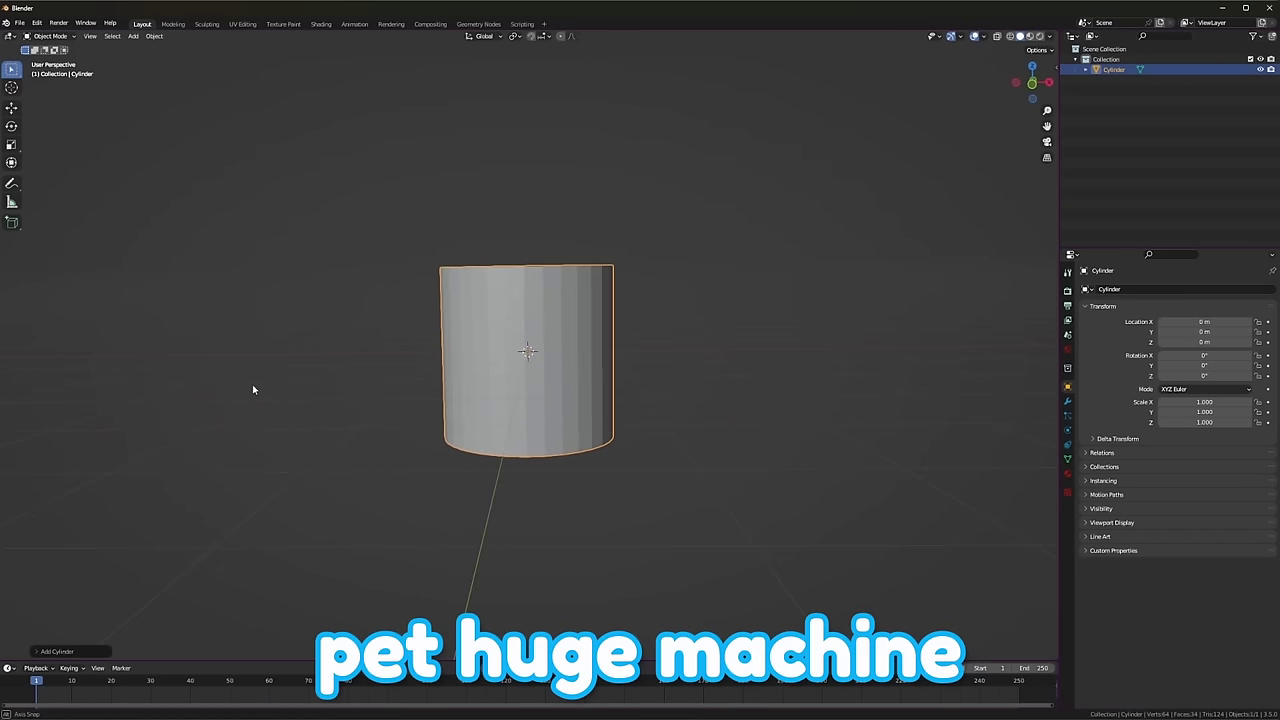
{"action": "middle_click_drag", "start_coordinate": [253, 386], "coordinate": [217, 395]}
{"action": "left_click_drag", "start_coordinate": [0, 187], "coordinate": [537, 198]}
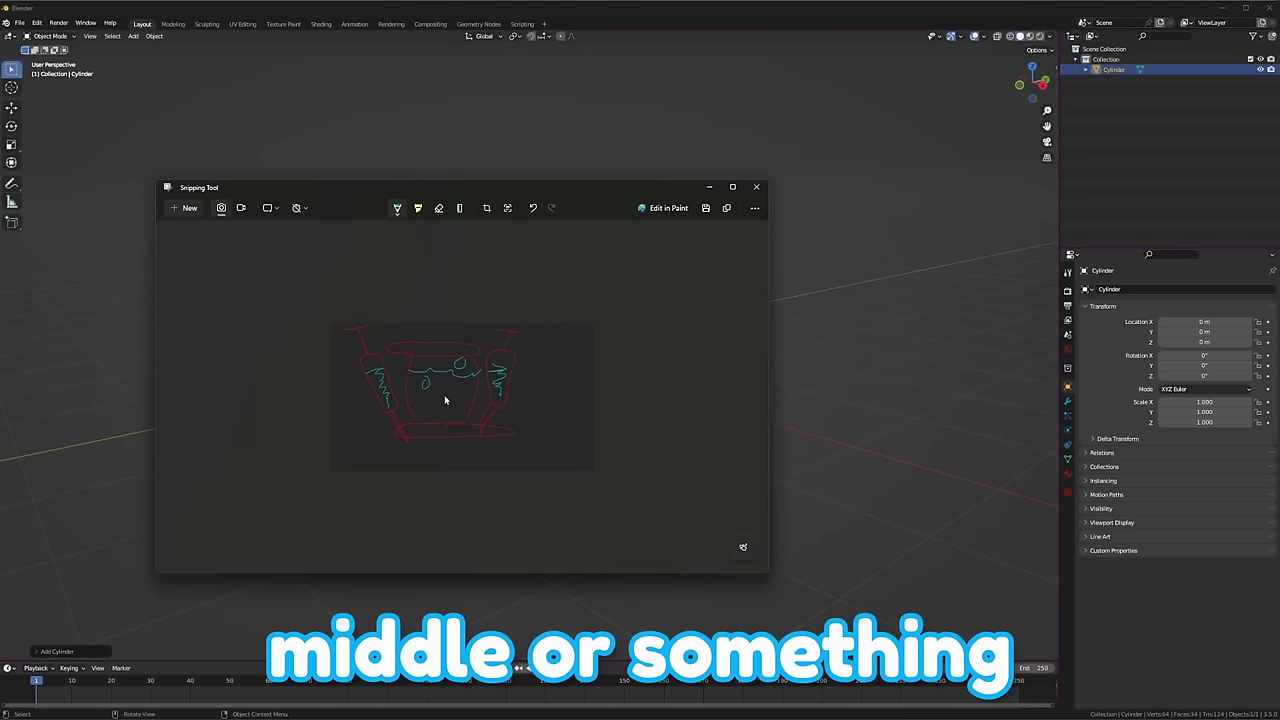
{"action": "key", "text": "alt+Tab"}
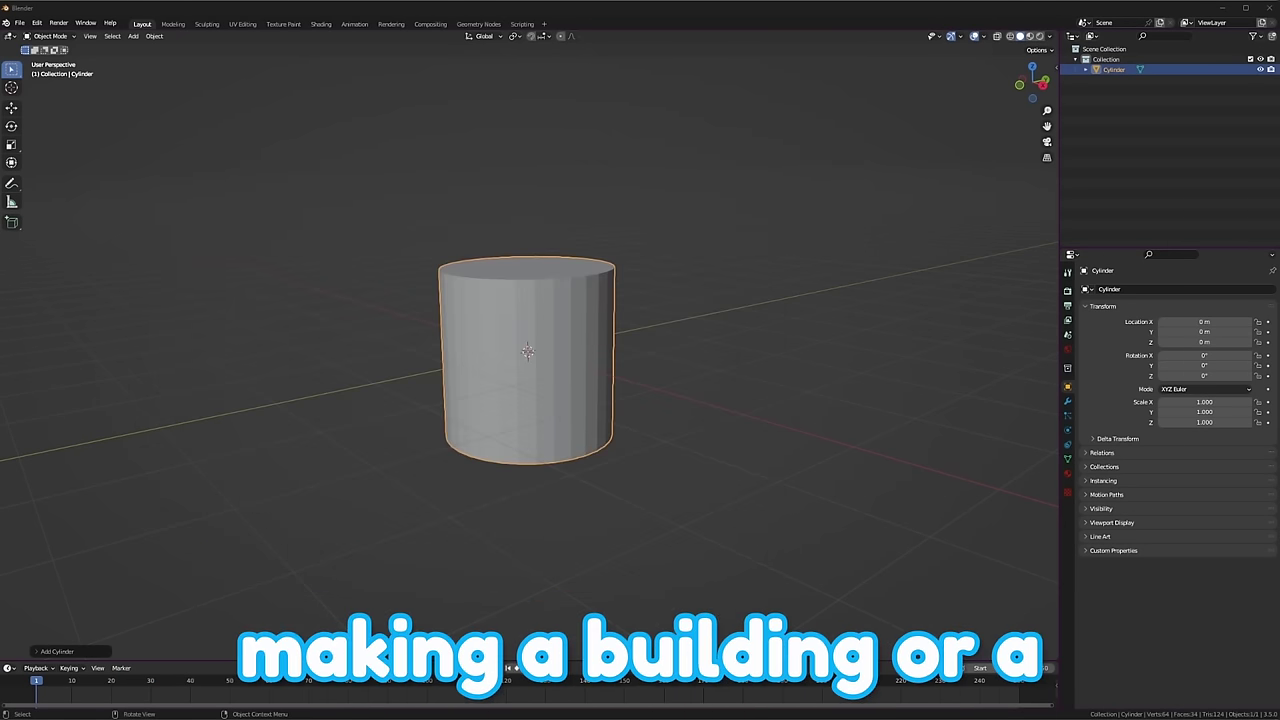
{"action": "middle_click_drag", "start_coordinate": [450, 303], "coordinate": [462, 322]}
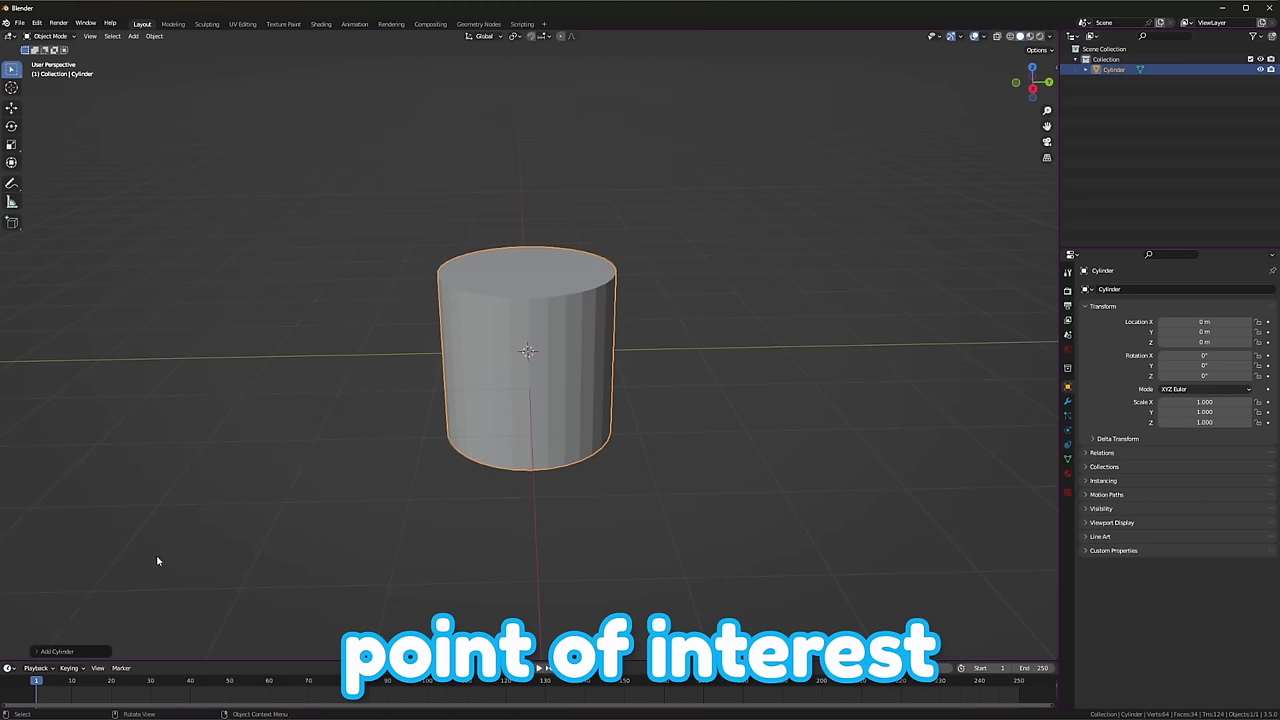
Shade the cylinder smooth and bulge its middle outward into a barrel shape using two added edge loops.
{"action": "left_click", "coordinate": [57, 651]}
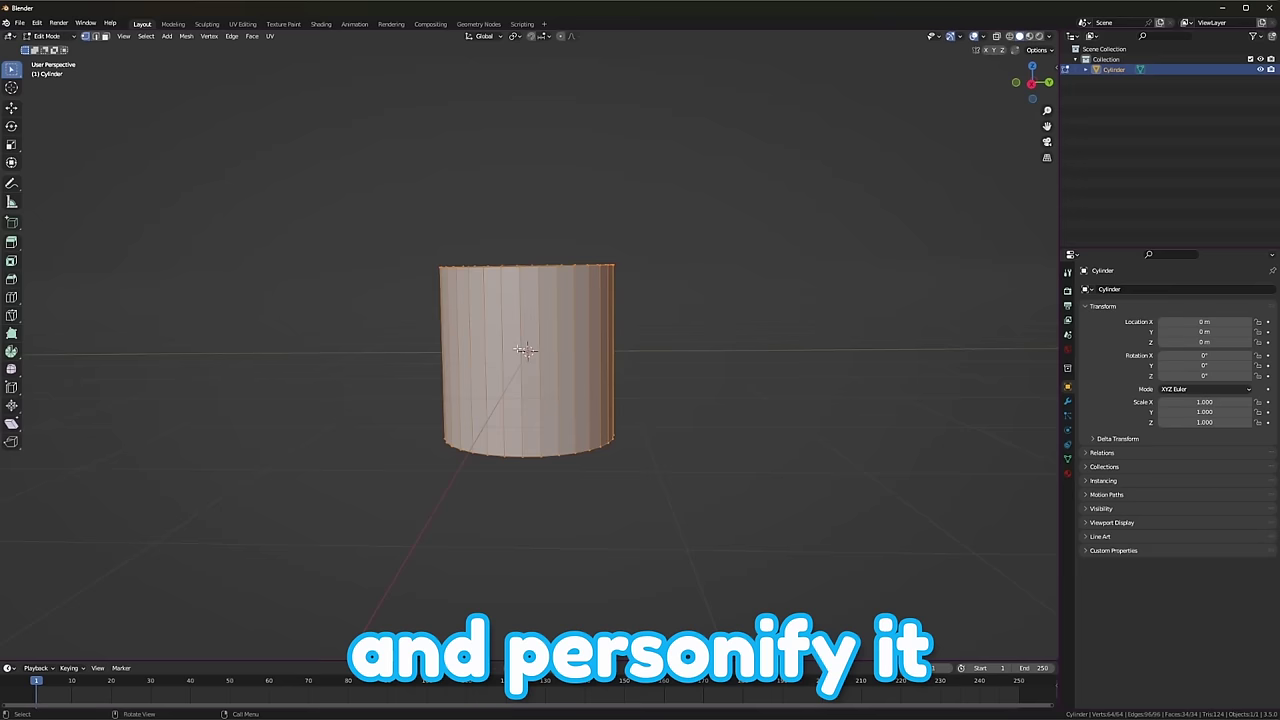
{"action": "key", "text": "Tab"}
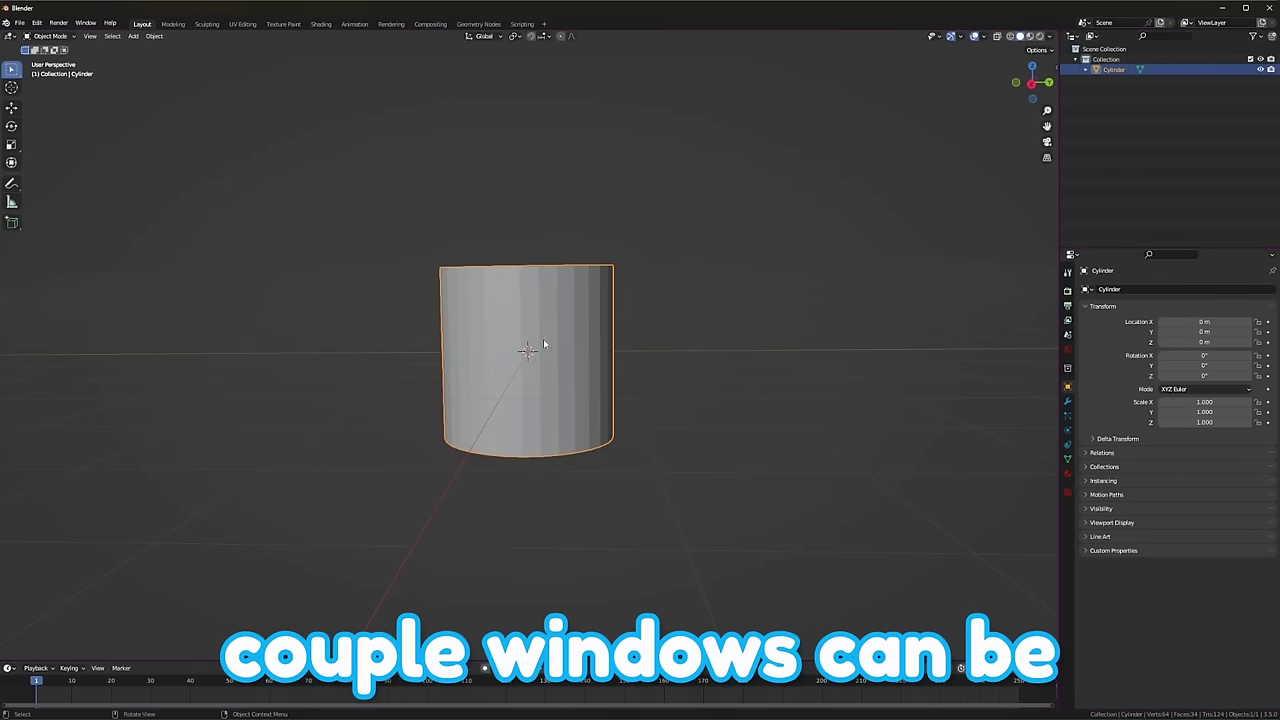
{"action": "right_click", "coordinate": [531, 334]}
{"action": "left_click", "coordinate": [547, 334]}
{"action": "mouse_move", "coordinate": [620, 343]}
{"action": "middle_mouse_down"}
{"action": "mouse_move", "coordinate": [714, 345]}
{"action": "mouse_move", "coordinate": [745, 313]}
{"action": "mouse_move", "coordinate": [743, 339]}
{"action": "middle_mouse_up"}
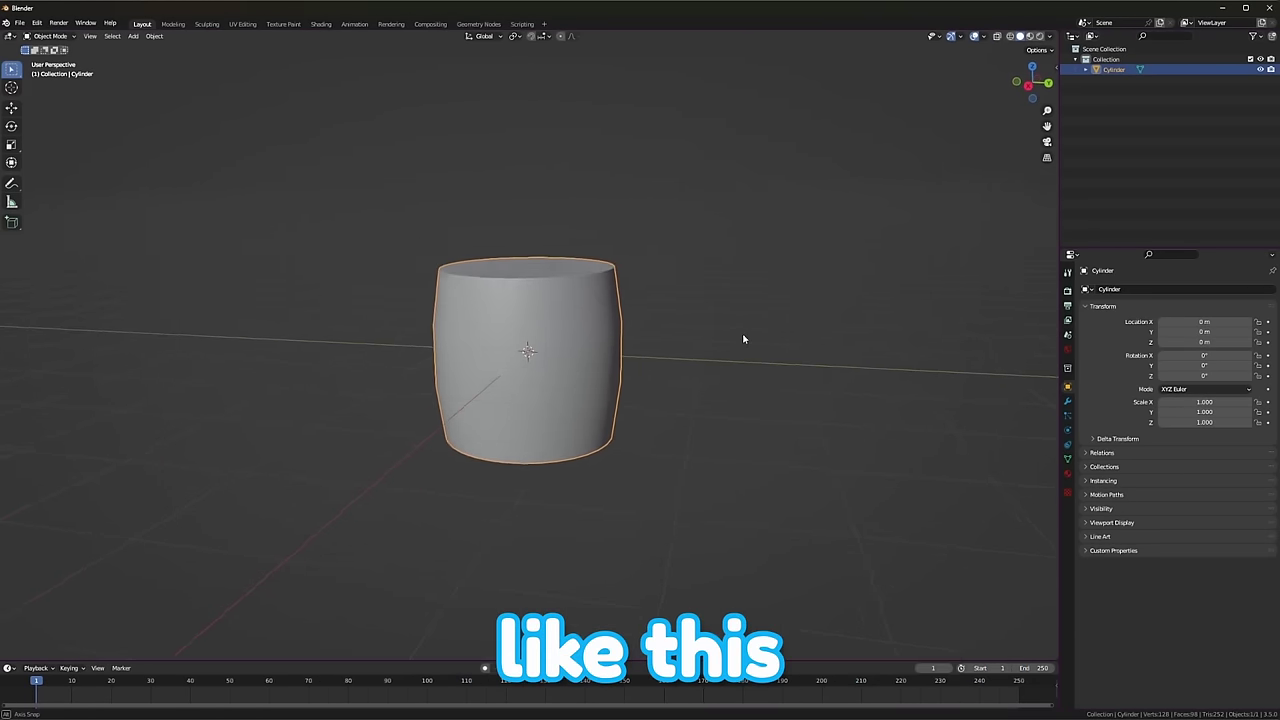
Extrude the barrel's top face in place and scale it outward to 1.102 as a protruding rim.
{"action": "key", "text": "Tab"}
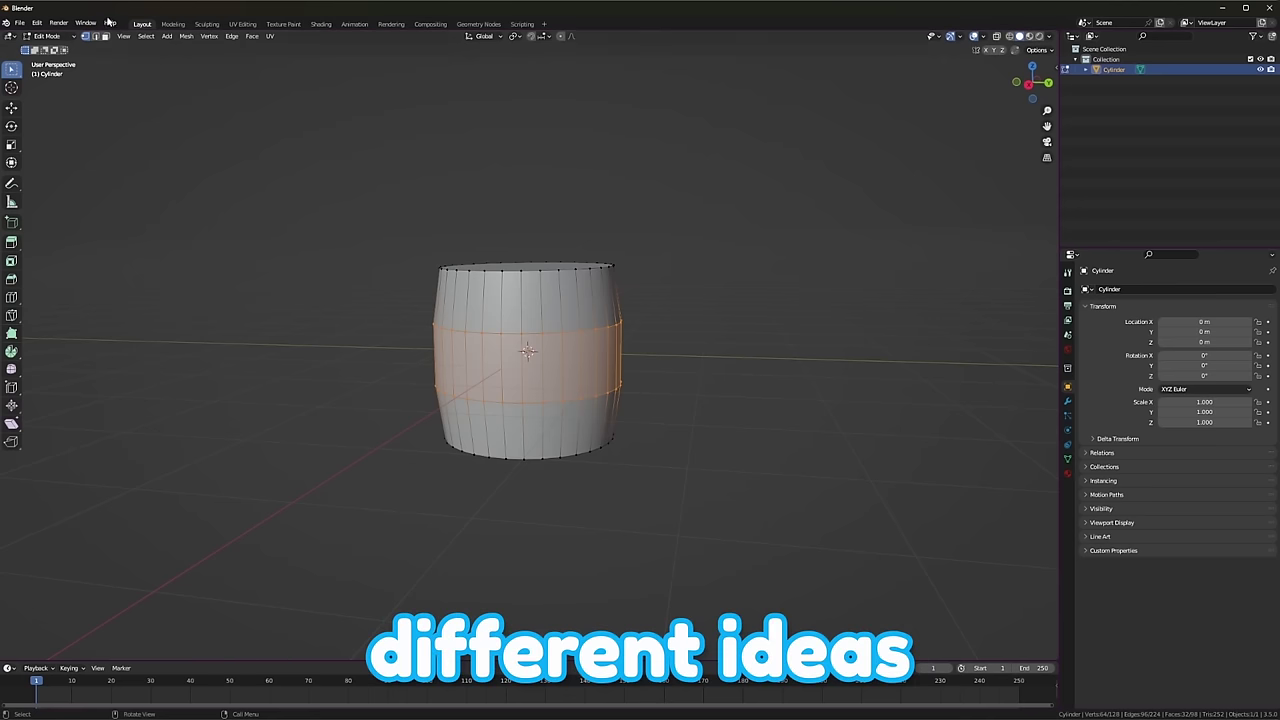
{"action": "key", "text": "alt+a"}
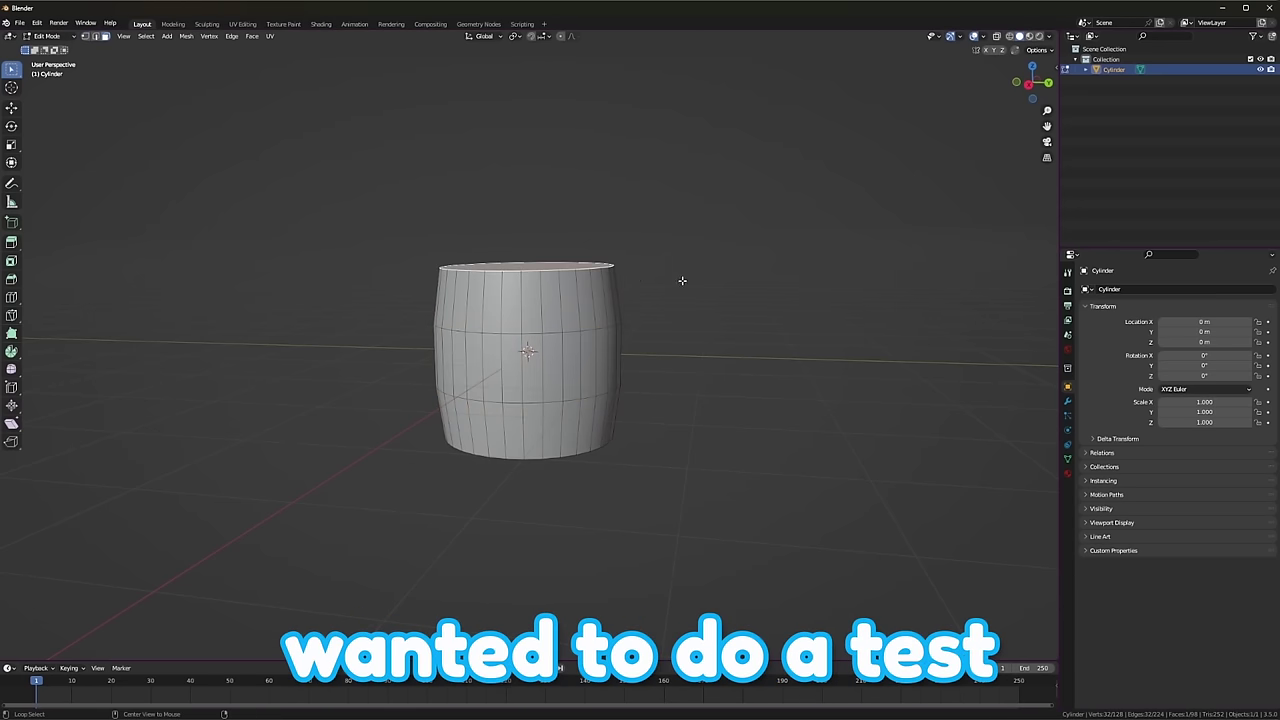
{"action": "key", "text": "KP_3"}
{"action": "scroll", "coordinate": [677, 292], "scroll_direction": "down", "scroll_amount": 1}
{"action": "scroll", "coordinate": [666, 297], "scroll_direction": "up", "scroll_amount": 2}
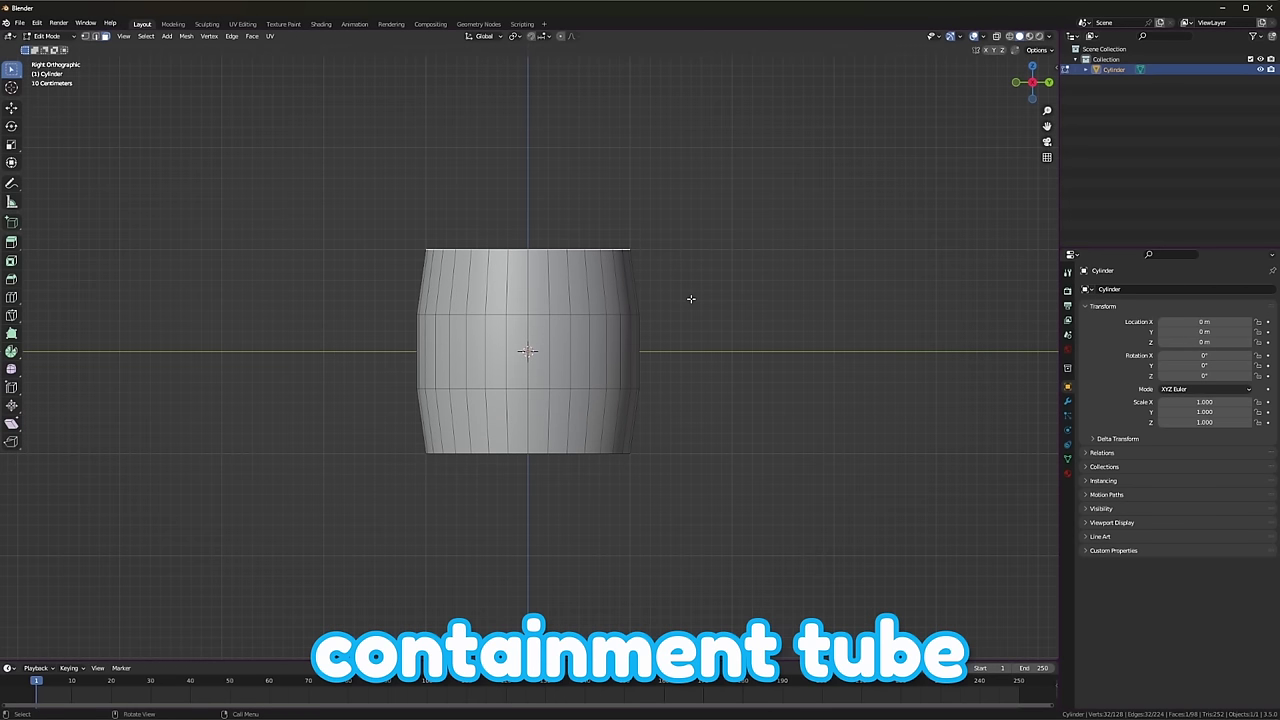
{"action": "left_click", "coordinate": [709, 292]}
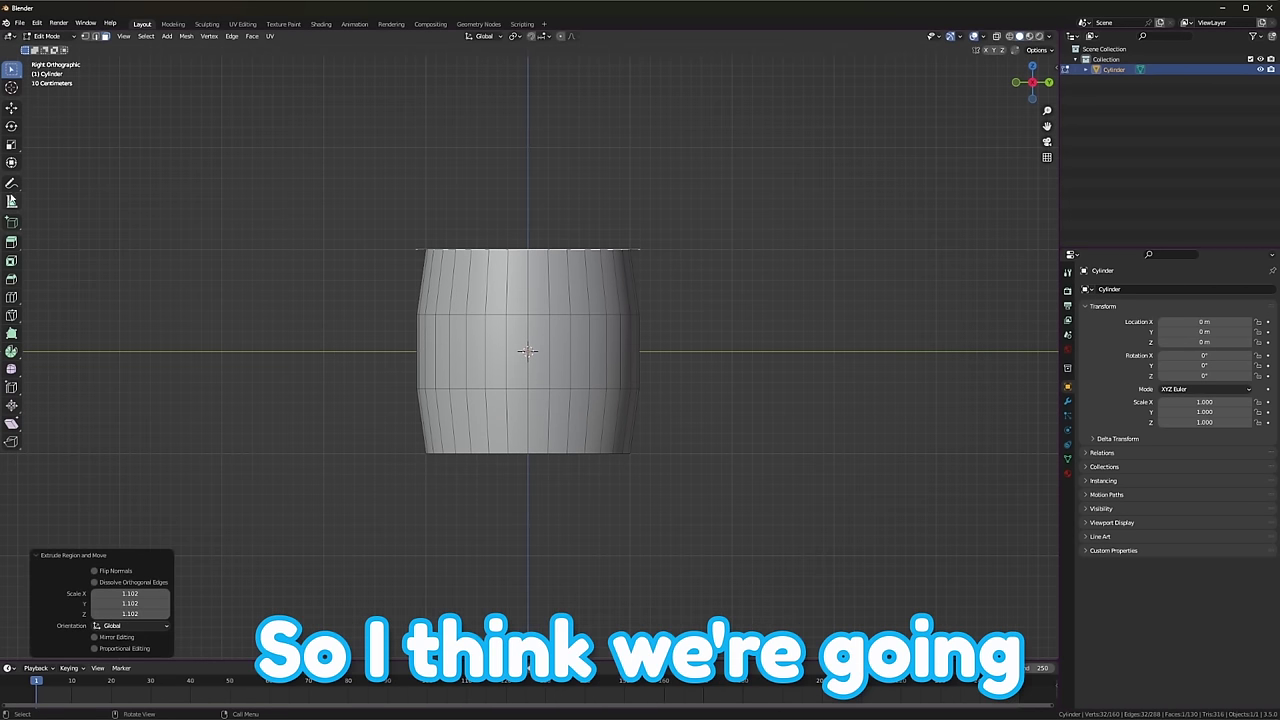
Raise the widened top face into a thick cap, and extrude and widen the bottom face into a protruding base rim.
{"action": "left_click", "coordinate": [12, 107]}
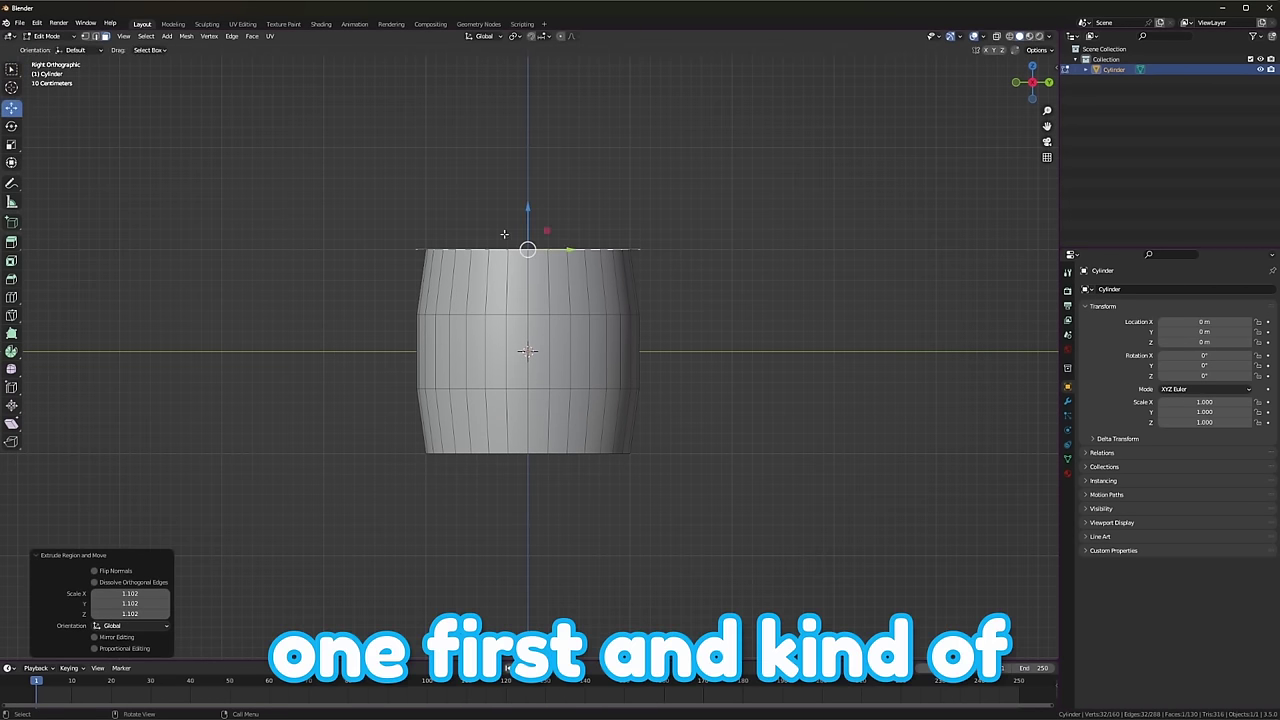
{"action": "left_click_drag", "start_coordinate": [528, 205], "coordinate": [591, 214]}
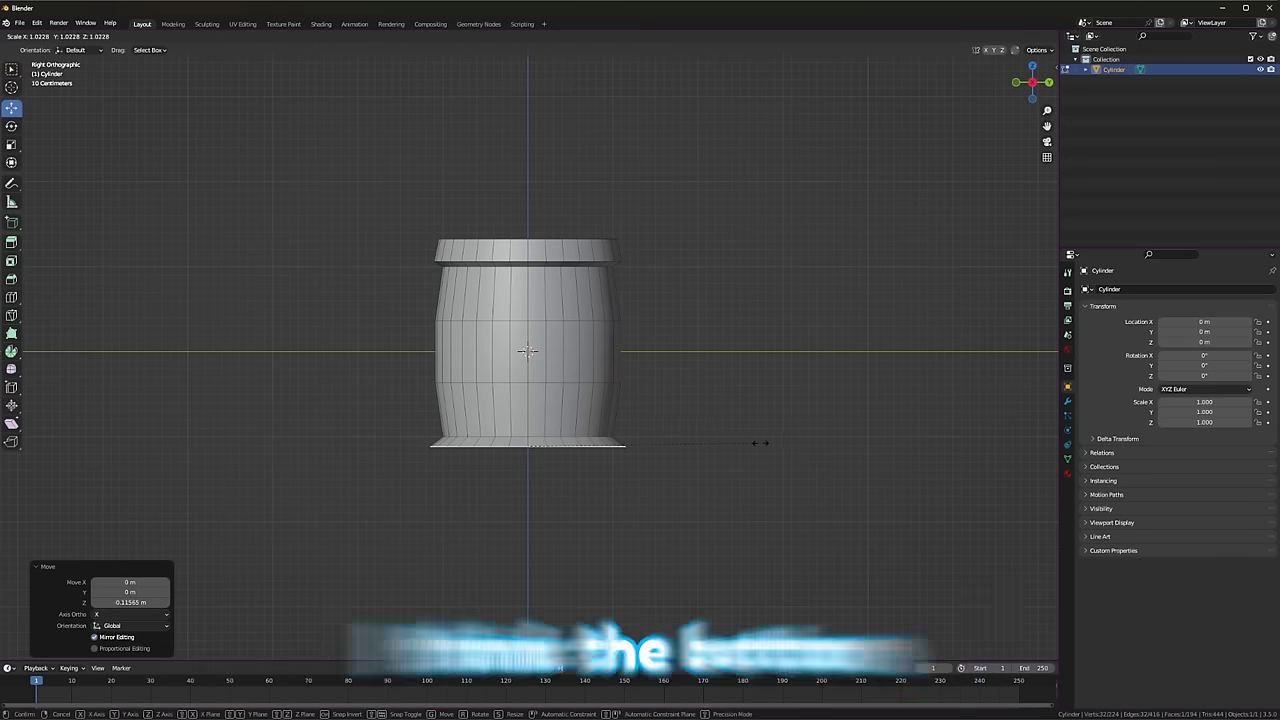
{"action": "left_click", "coordinate": [760, 443]}
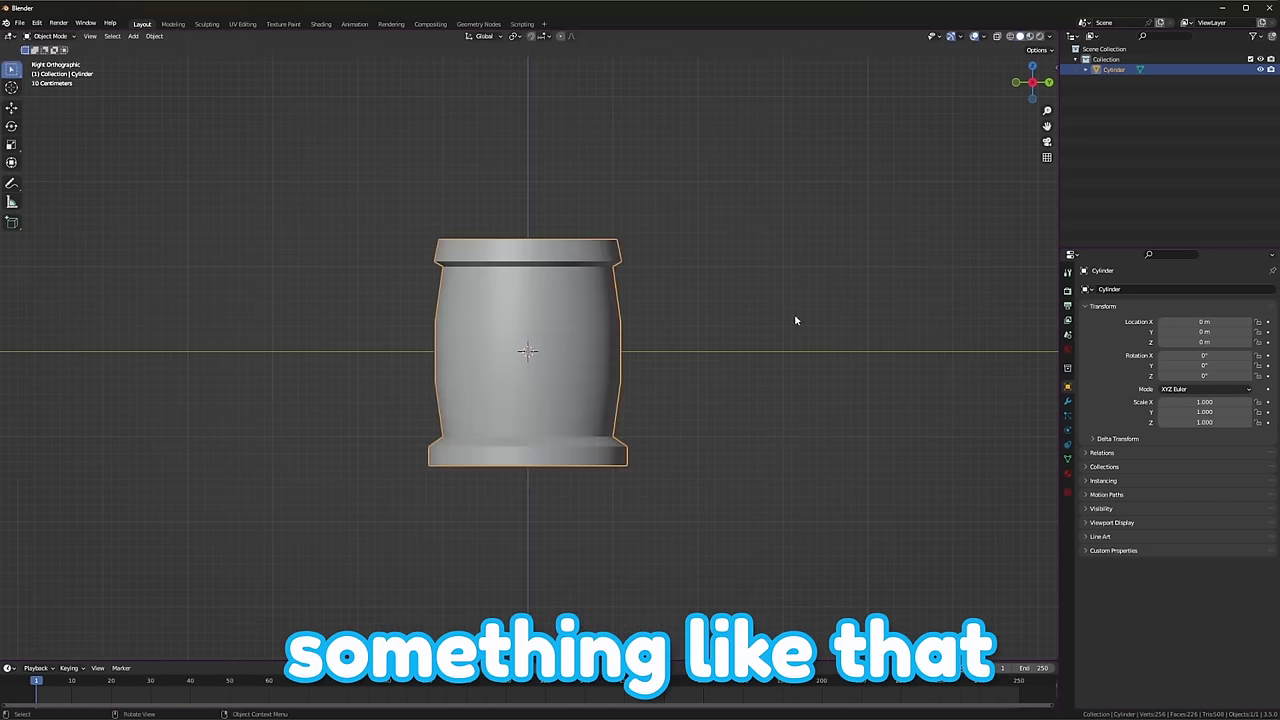
Bevel the outer edges of the cap's top face and the base's bottom face.
{"action": "middle_click_drag", "start_coordinate": [794, 320], "coordinate": [679, 368]}
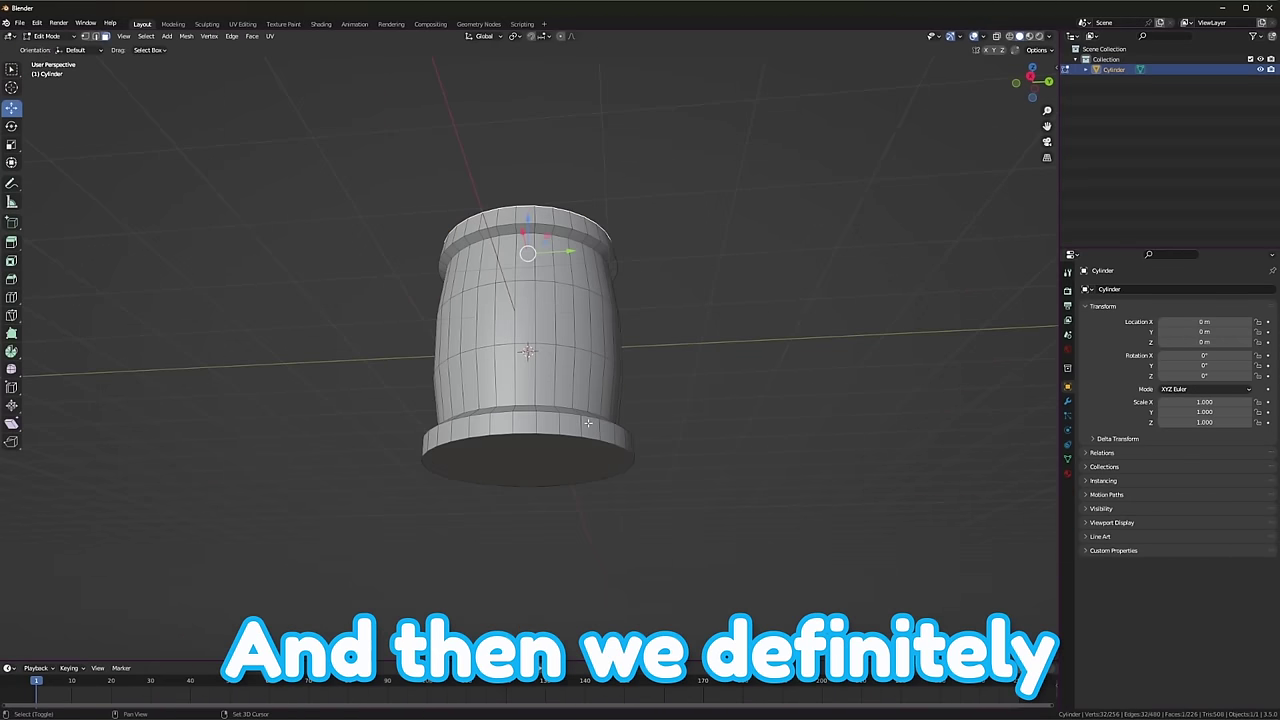
{"action": "left_click", "coordinate": [686, 449]}
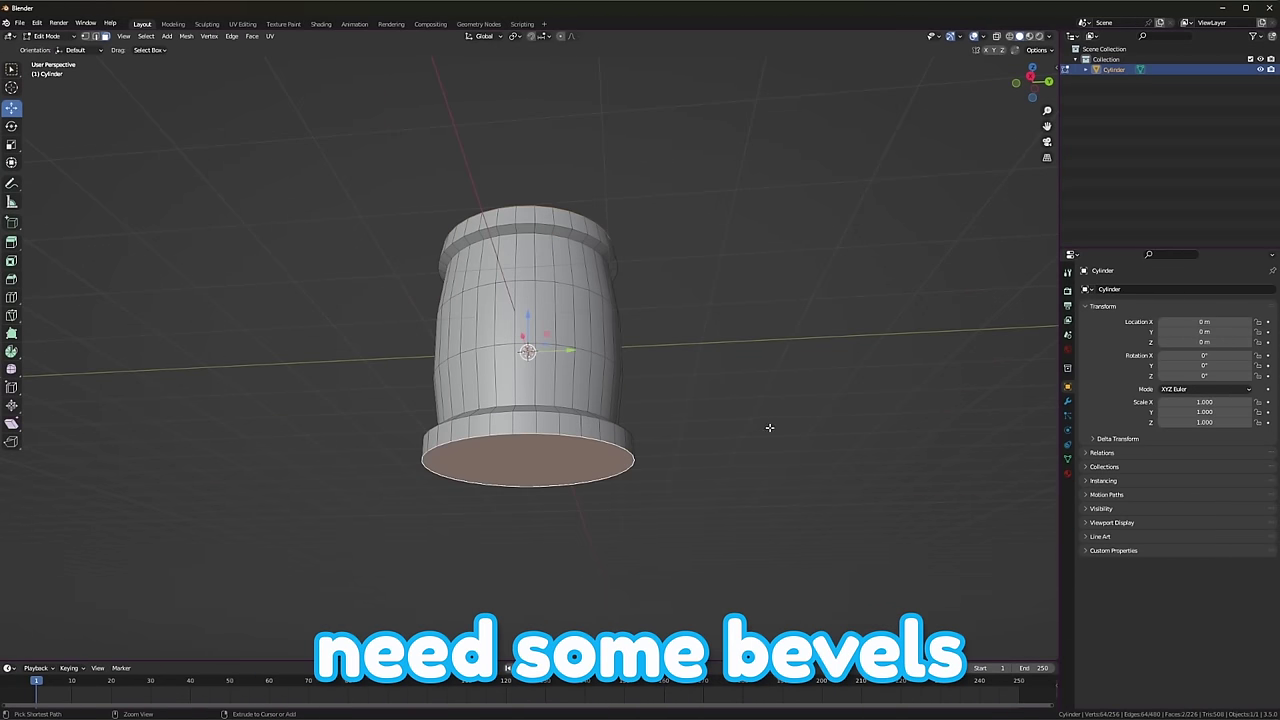
{"action": "key", "text": "ctrl+b"}
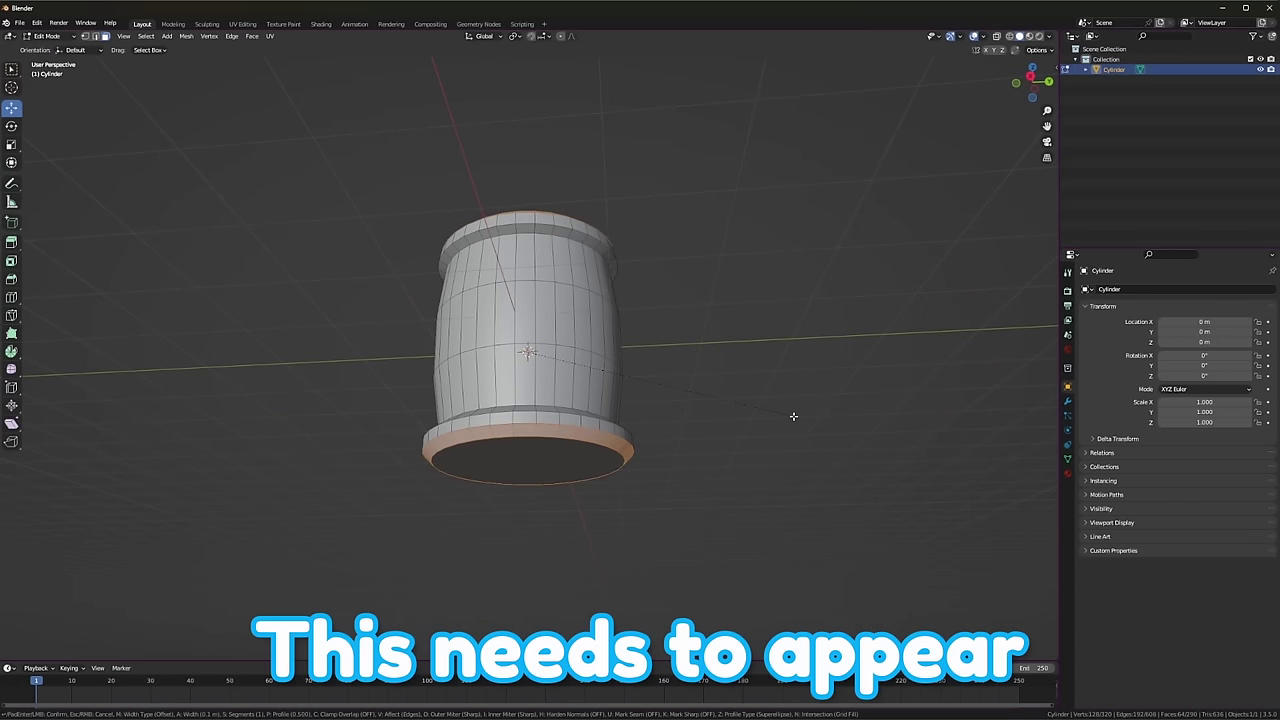
{"action": "left_click", "coordinate": [793, 416]}
Fill the edge loops at both ends of the tube with faces from the inside, closing off the cap and base.
{"action": "middle_click_drag", "start_coordinate": [793, 416], "coordinate": [583, 387]}
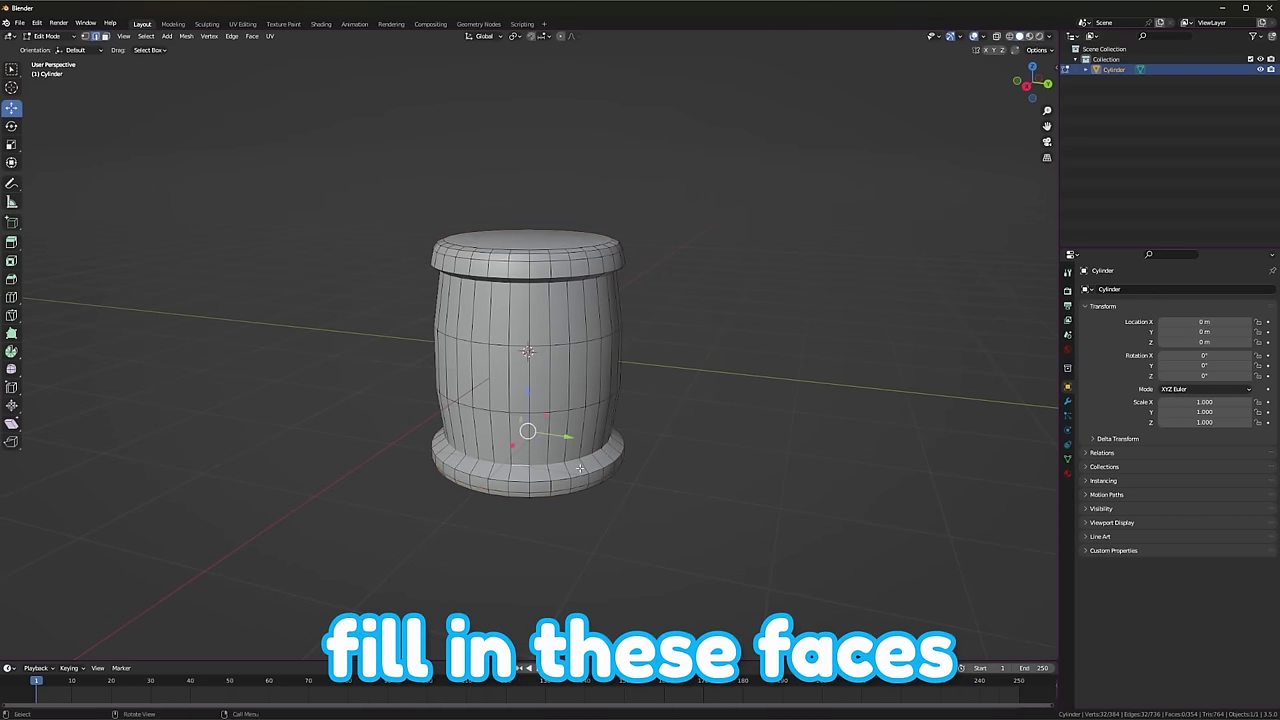
{"action": "scroll", "coordinate": [580, 465], "scroll_direction": "up", "scroll_amount": 6}
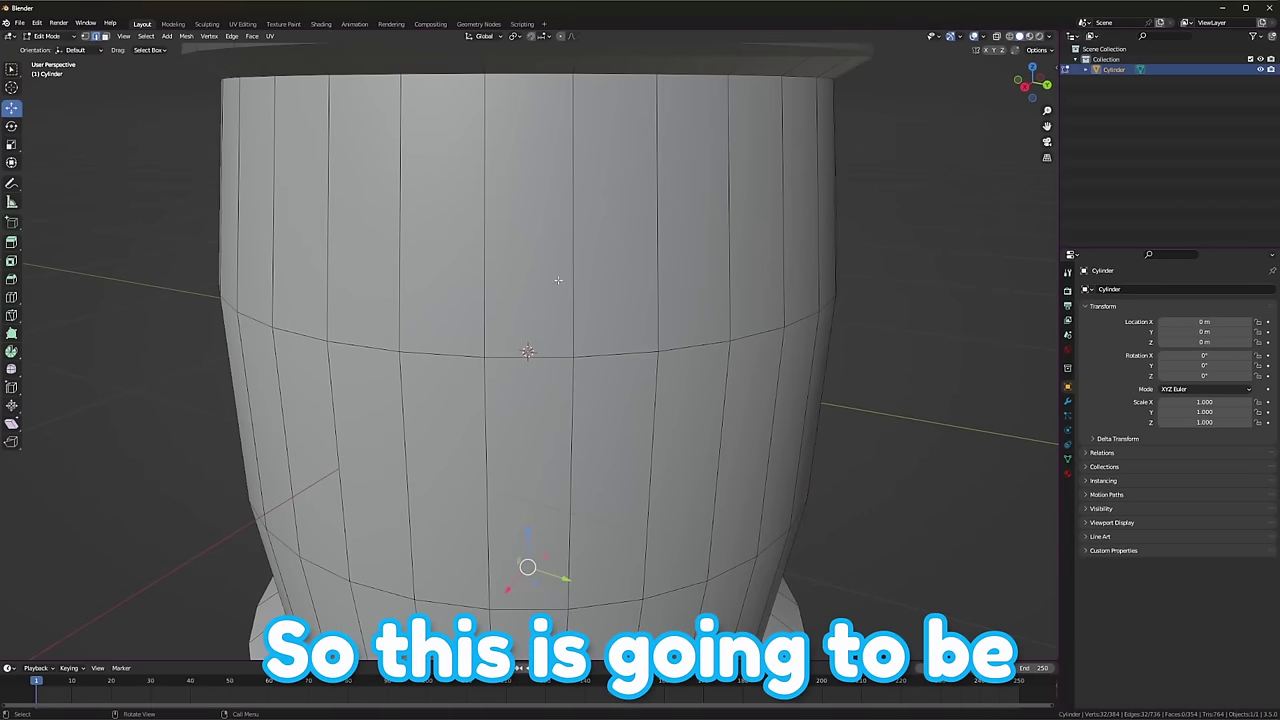
{"action": "middle_click_drag", "start_coordinate": [546, 316], "coordinate": [496, 501]}
{"action": "scroll", "coordinate": [591, 374], "scroll_direction": "up", "scroll_amount": 5}
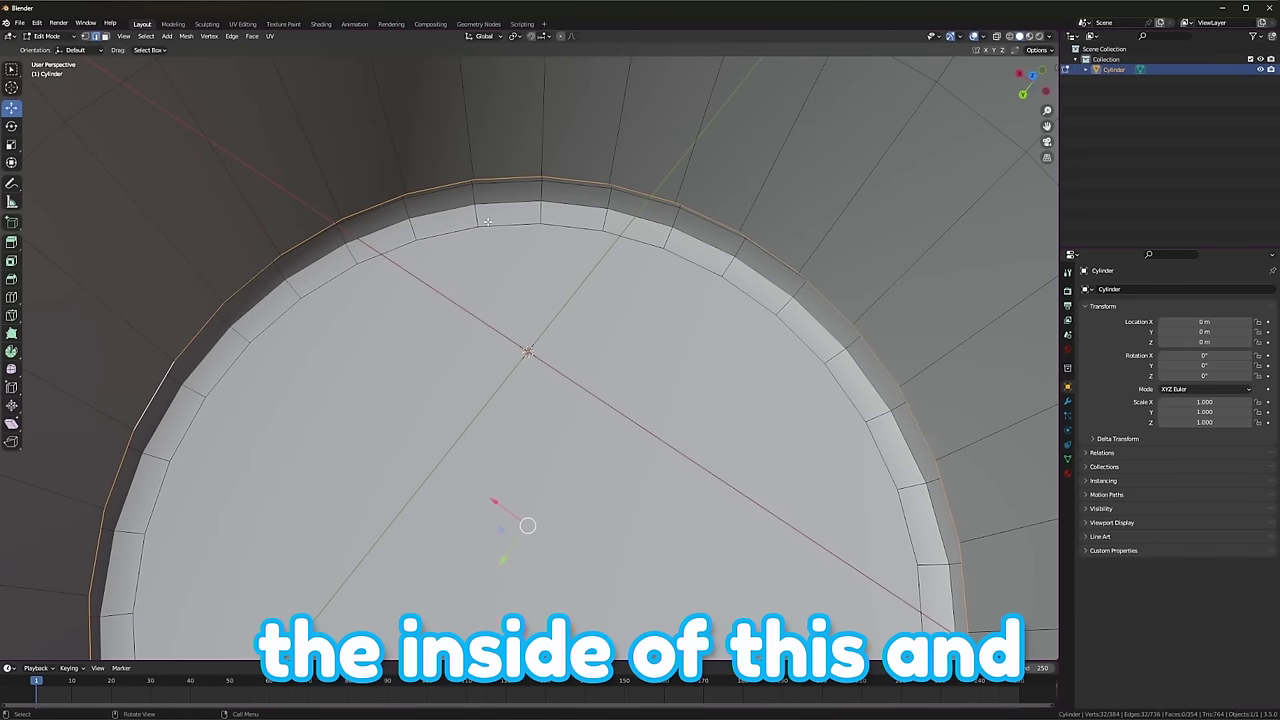
{"action": "key", "text": "f"}
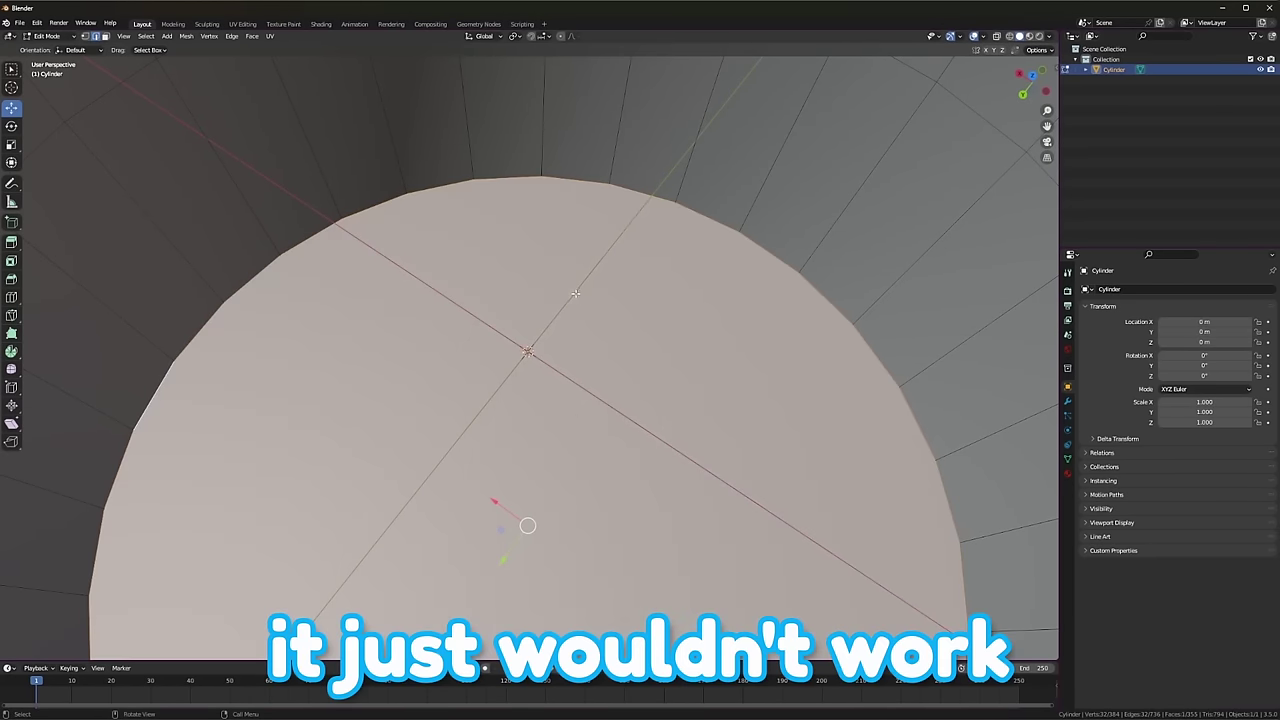
{"action": "scroll", "coordinate": [576, 316], "scroll_direction": "down", "scroll_amount": 2}
{"action": "middle_click_drag", "start_coordinate": [576, 316], "coordinate": [606, 192]}
{"action": "key", "text": "f"}
Select the barrel's side faces between the two rims and separate them into their own object.
{"action": "left_click", "coordinate": [105, 36]}
{"action": "left_click", "coordinate": [501, 336], "text": "alt"}
{"action": "key", "text": "ctrl+KP_Add"}
{"action": "key", "text": "p"}
{"action": "left_click", "coordinate": [503, 338]}
{"action": "key", "text": "Tab"}
{"action": "scroll", "coordinate": [518, 310], "scroll_direction": "down", "scroll_amount": 3}
{"action": "left_click", "coordinate": [694, 340]}
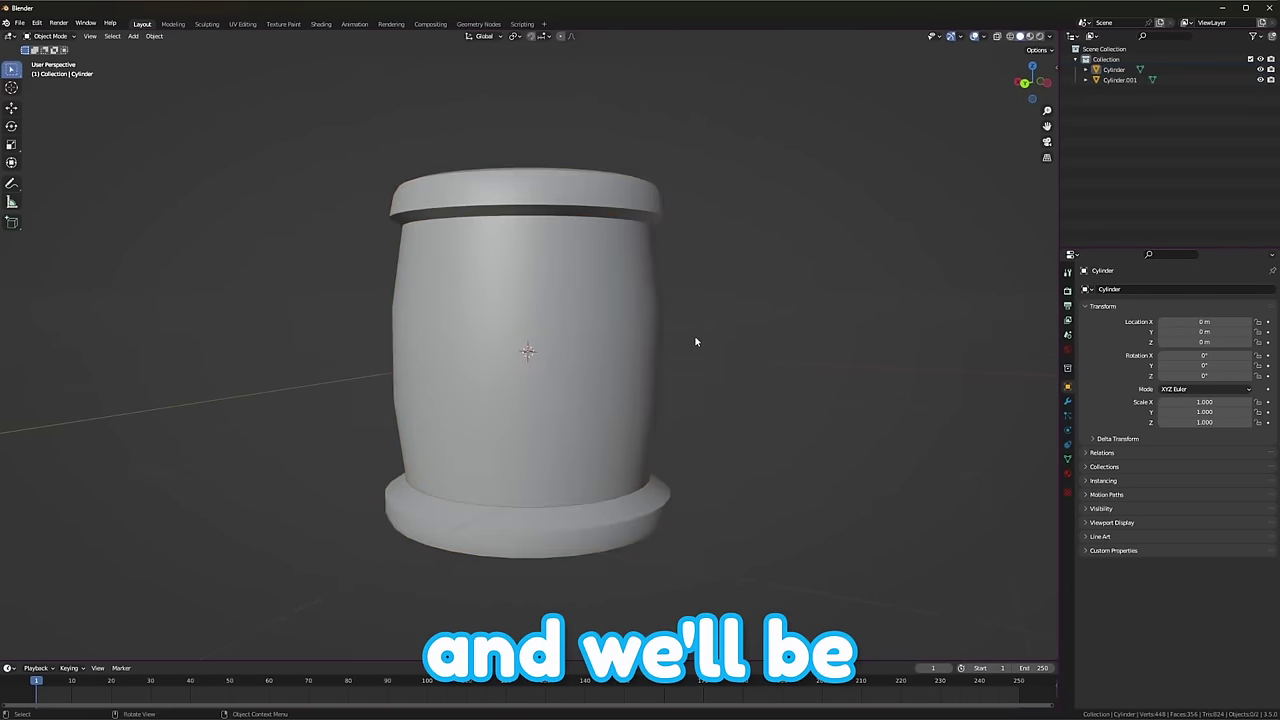
Hide both machine tube objects and bring in the syringe picture as a reference image in the back view.
{"action": "middle_click_drag", "start_coordinate": [694, 340], "coordinate": [773, 333]}
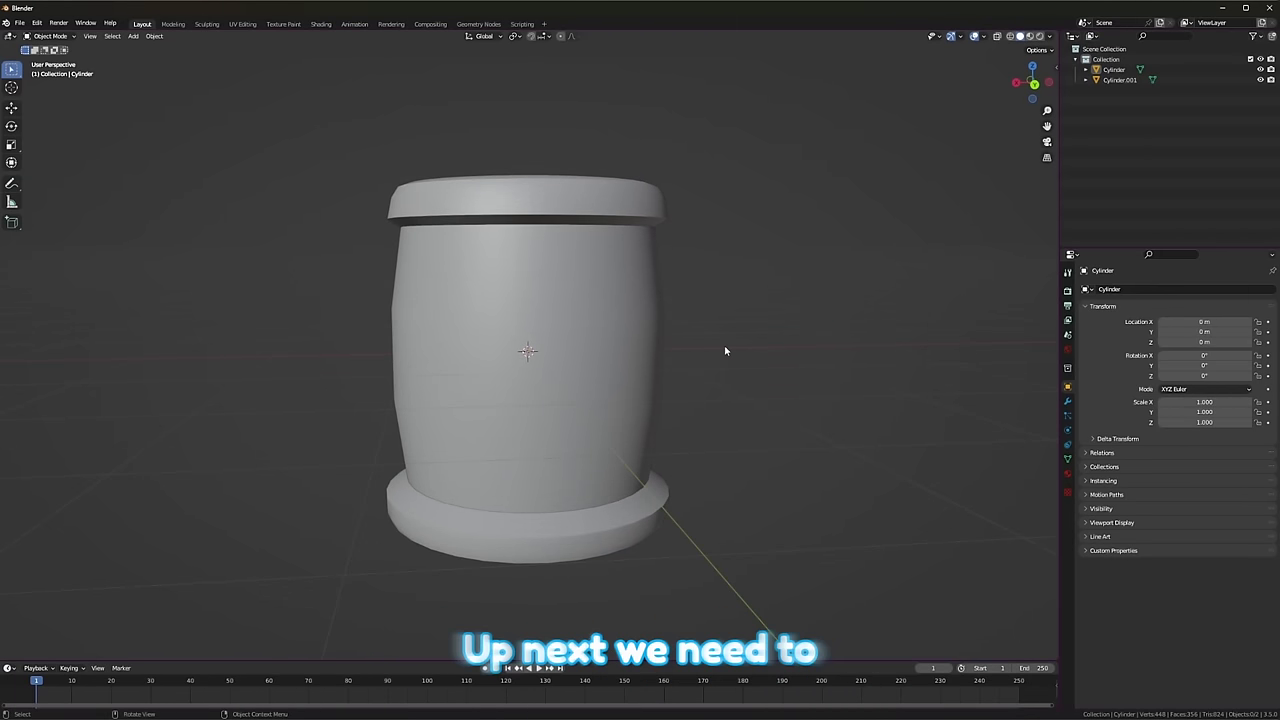
{"action": "scroll", "coordinate": [723, 350], "scroll_direction": "down", "scroll_amount": 1}
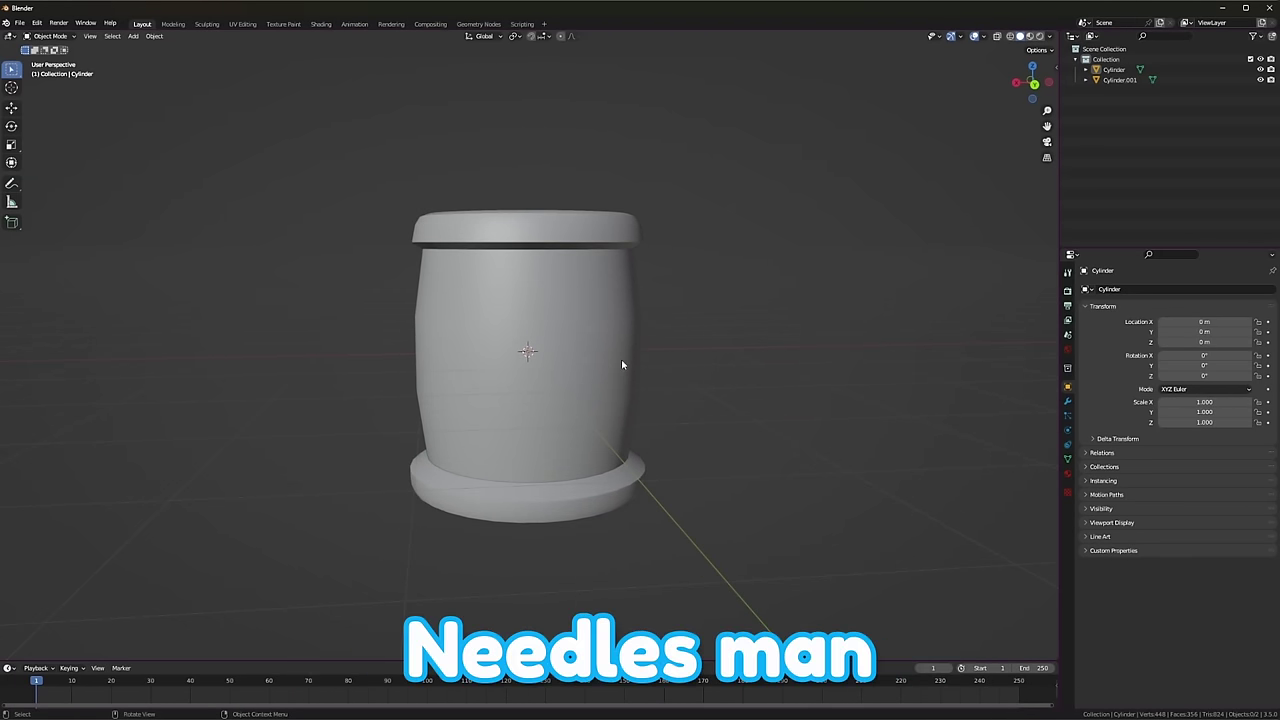
{"action": "scroll", "coordinate": [621, 359], "scroll_direction": "down", "scroll_amount": 4}
{"action": "left_click_drag", "start_coordinate": [426, 240], "coordinate": [628, 467]}
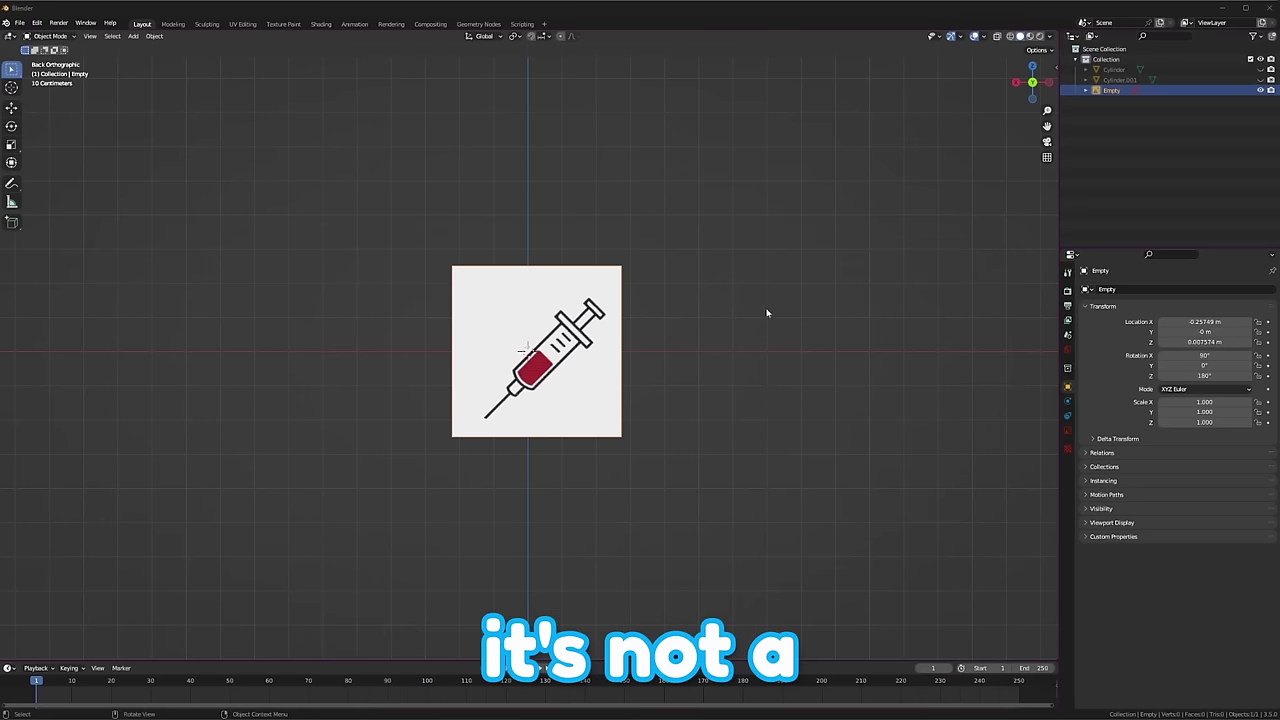
Rotate the syringe reference image by -45.5° so it stands upright, and centre the syringe on the vertical axis.
{"action": "key", "text": "r"}
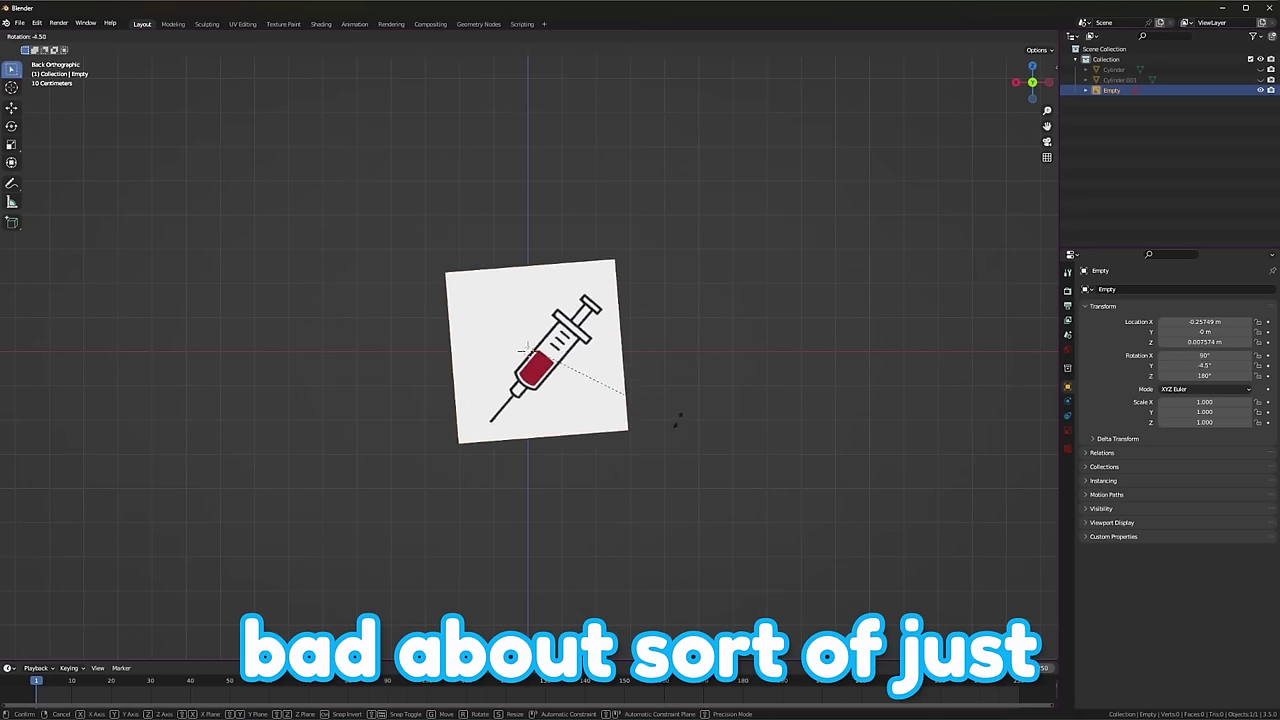
{"action": "left_click", "coordinate": [645, 348]}
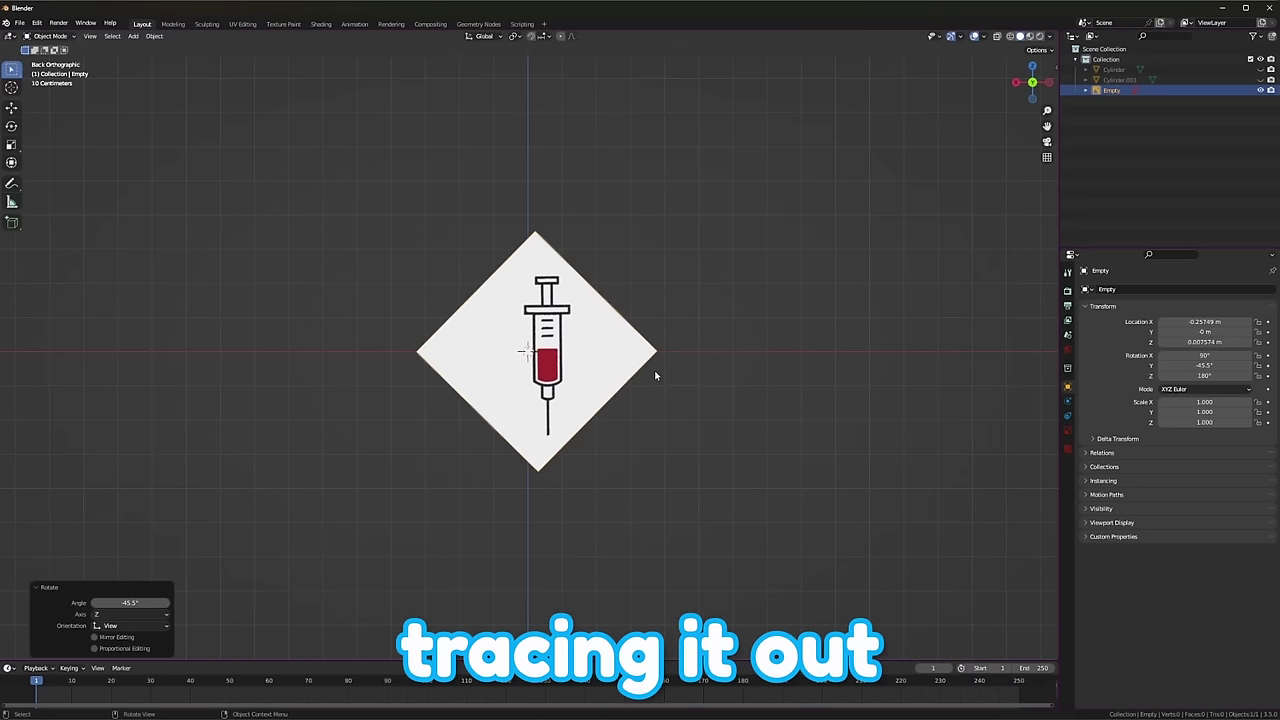
{"action": "key", "text": "g"}
{"action": "left_click", "coordinate": [634, 378]}
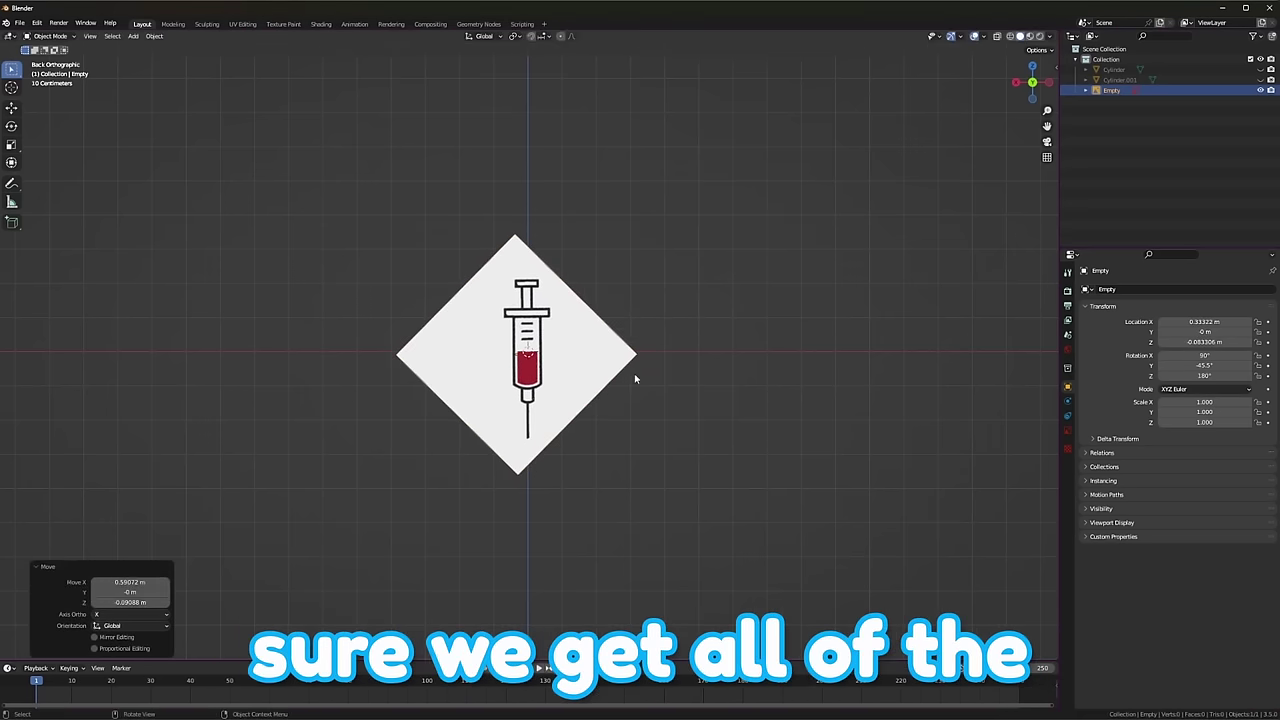
{"action": "scroll", "coordinate": [580, 400], "scroll_direction": "up", "scroll_amount": 5}
{"action": "scroll", "coordinate": [582, 400], "scroll_direction": "down", "scroll_amount": 1}
{"action": "key", "text": "g"}
{"action": "left_click", "coordinate": [602, 388]}
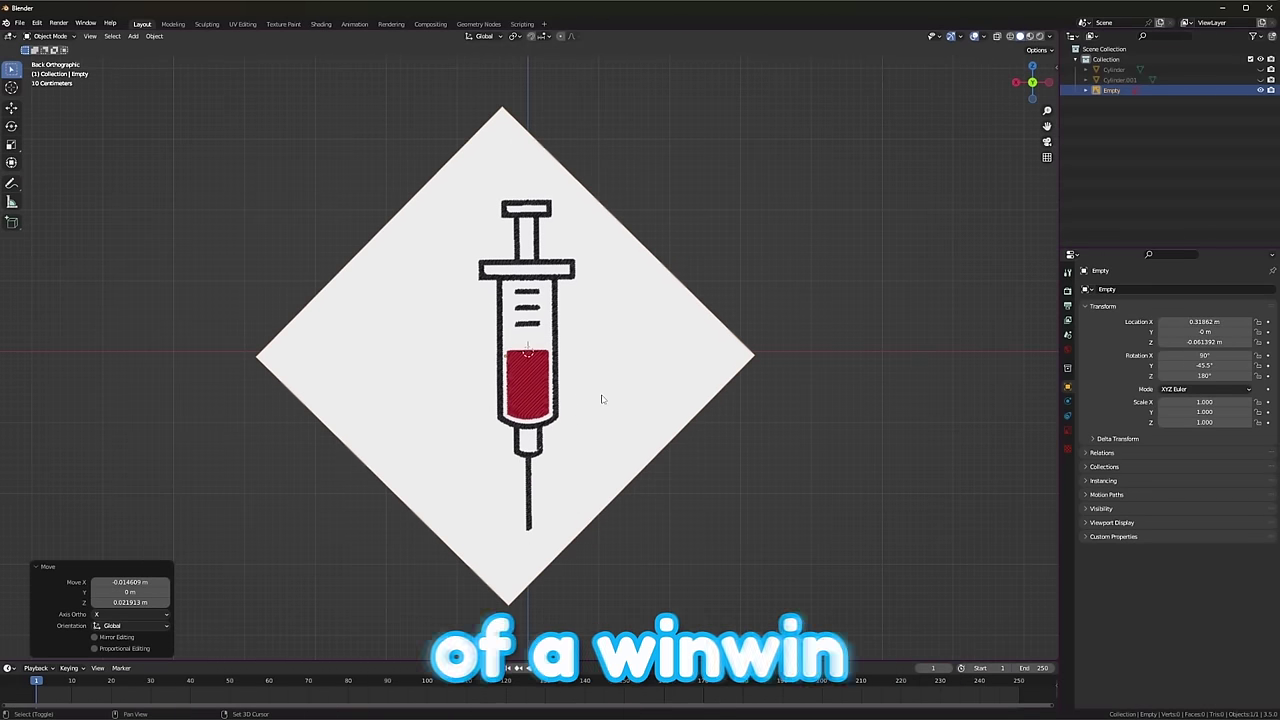
Add a mesh cylinder with 24 vertices and scale its mesh to about 0.43 to match the syringe body's width.
{"action": "key", "text": "shift+a"}
{"action": "mouse_move", "coordinate": [620, 393]}
{"action": "left_click", "coordinate": [658, 445]}
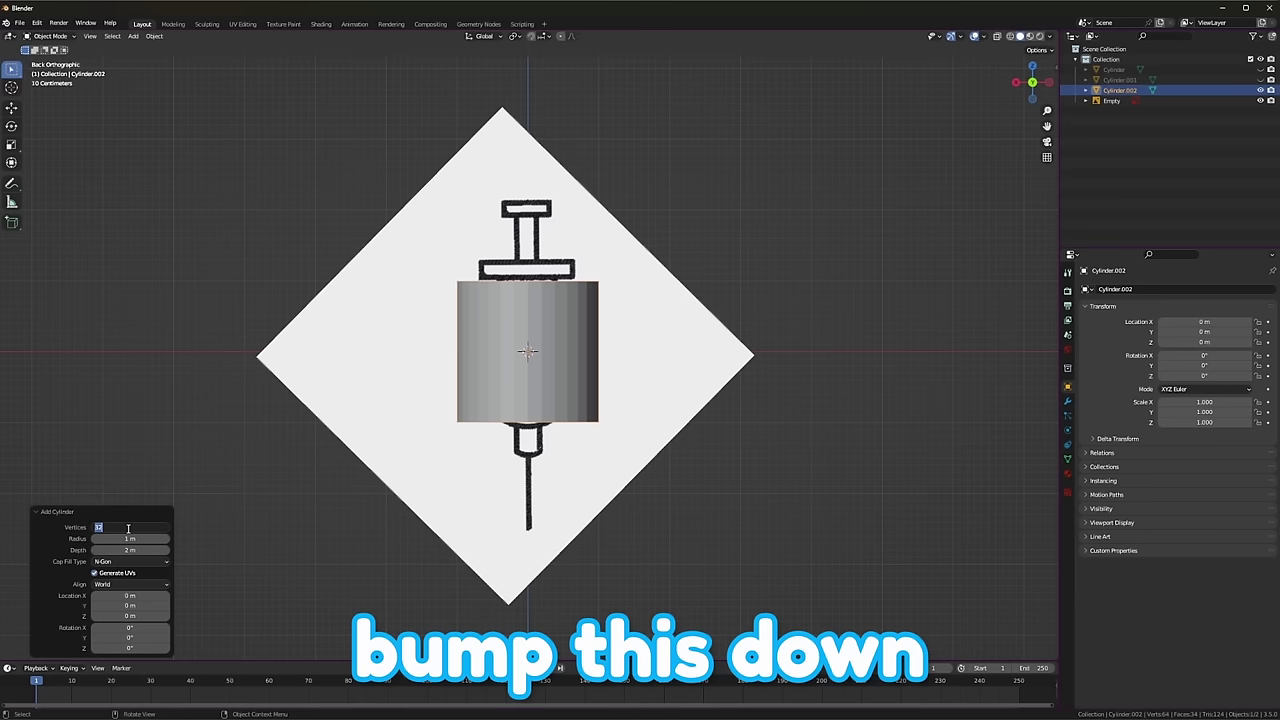
{"action": "type", "text": "24"}
{"action": "key", "text": "Return"}
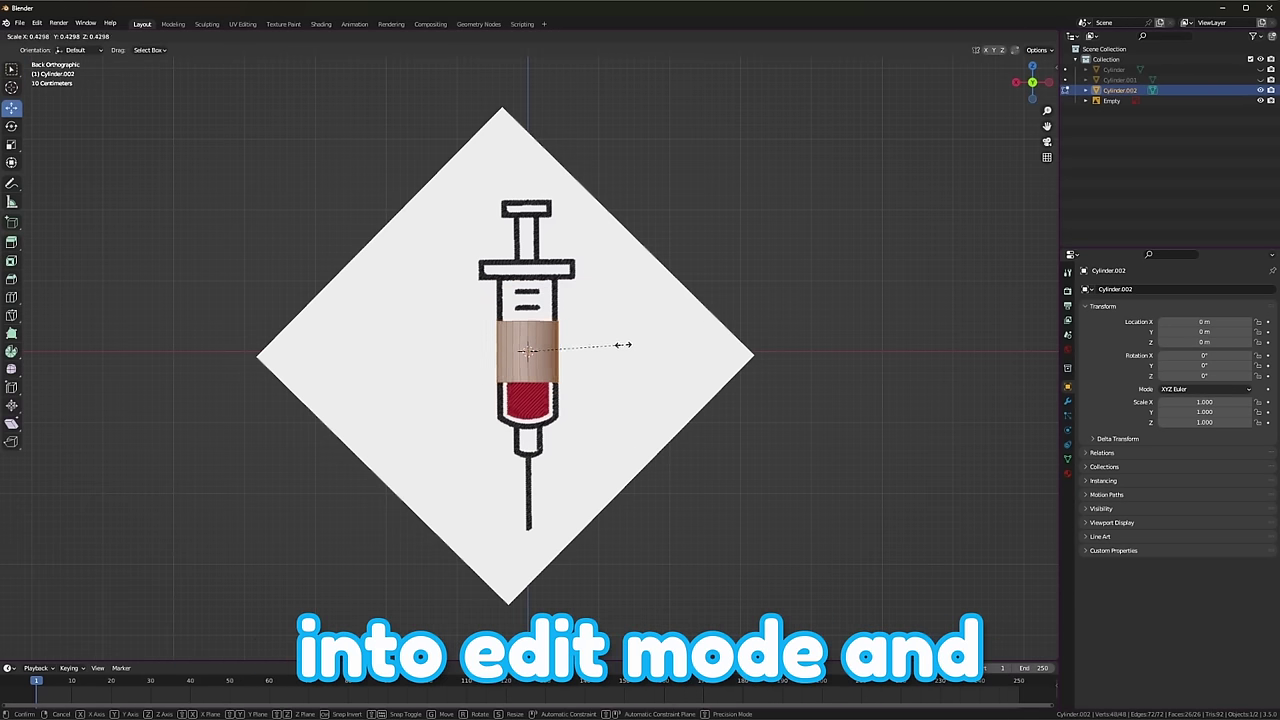
{"action": "left_click", "coordinate": [621, 343]}
Stretch the cylinder along the syringe body by moving its end faces up to the flange and down to the rounded bottom.
{"action": "key", "text": "e"}
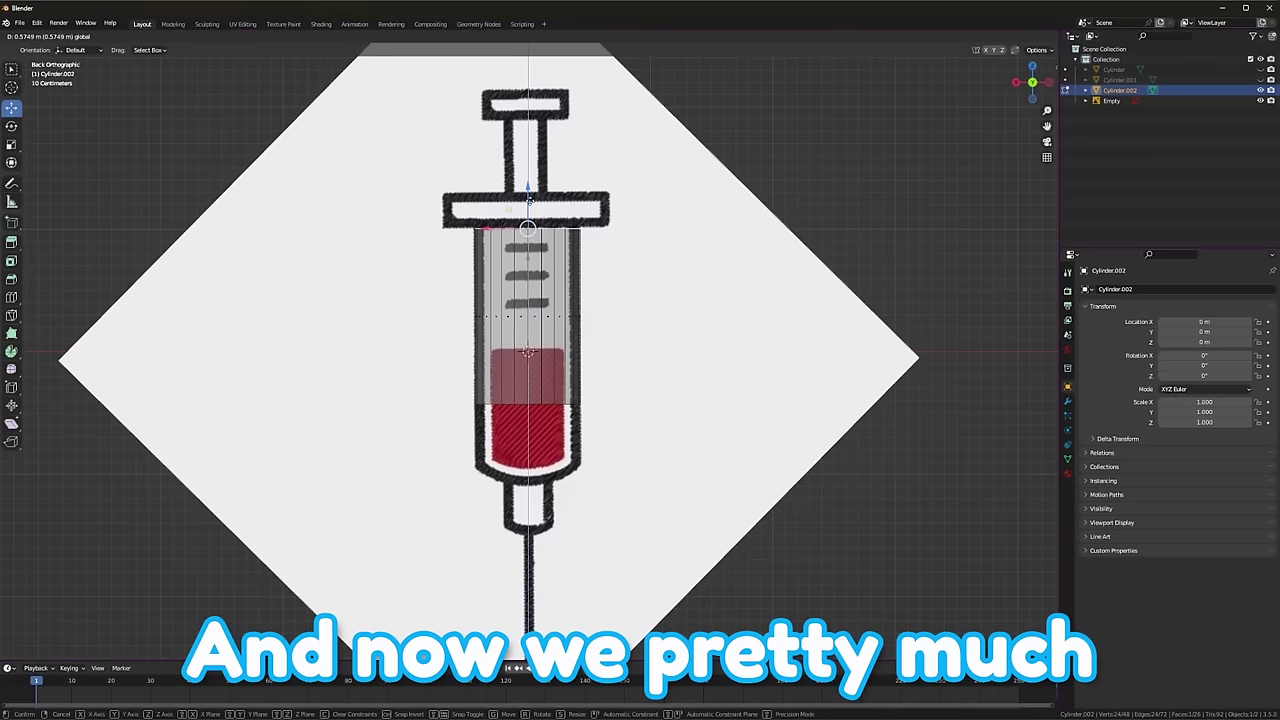
{"action": "left_click", "coordinate": [529, 198]}
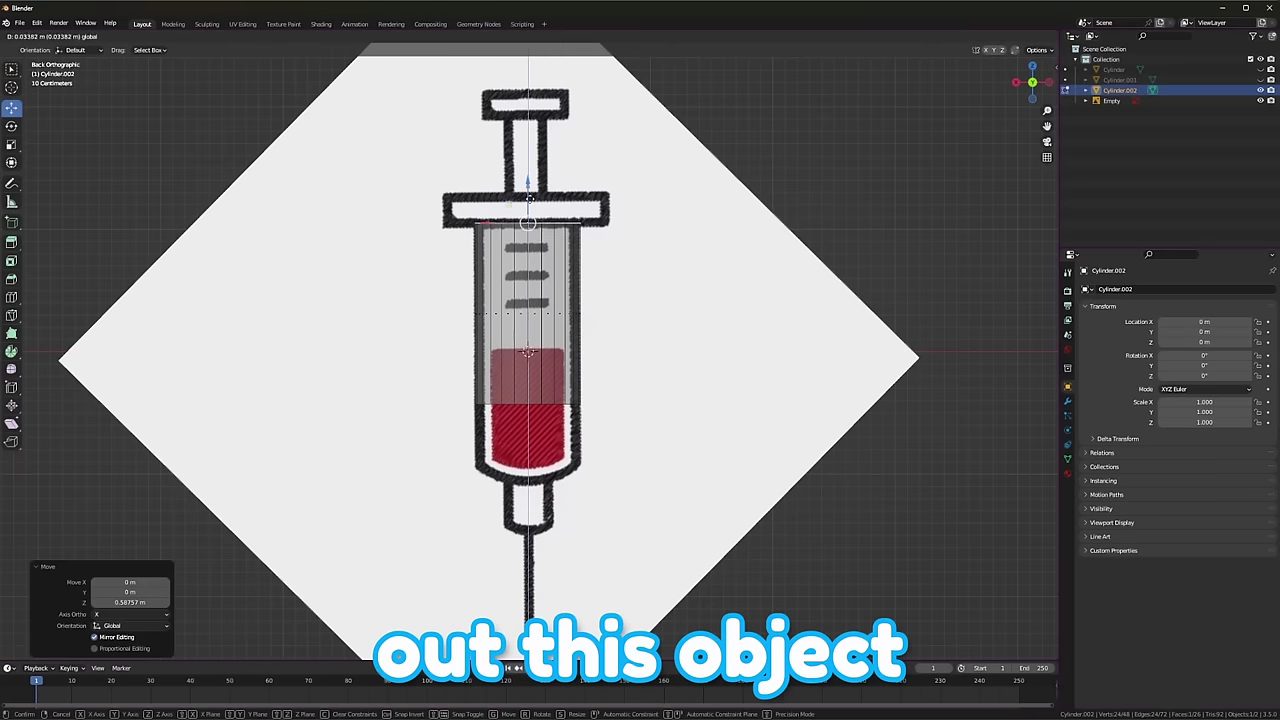
{"action": "left_click", "coordinate": [617, 439]}
Extrude the syringe body's bottom face about 0.17 m, scale it inward to 0.847 and bevel it with two segments.
{"action": "left_click", "coordinate": [616, 443]}
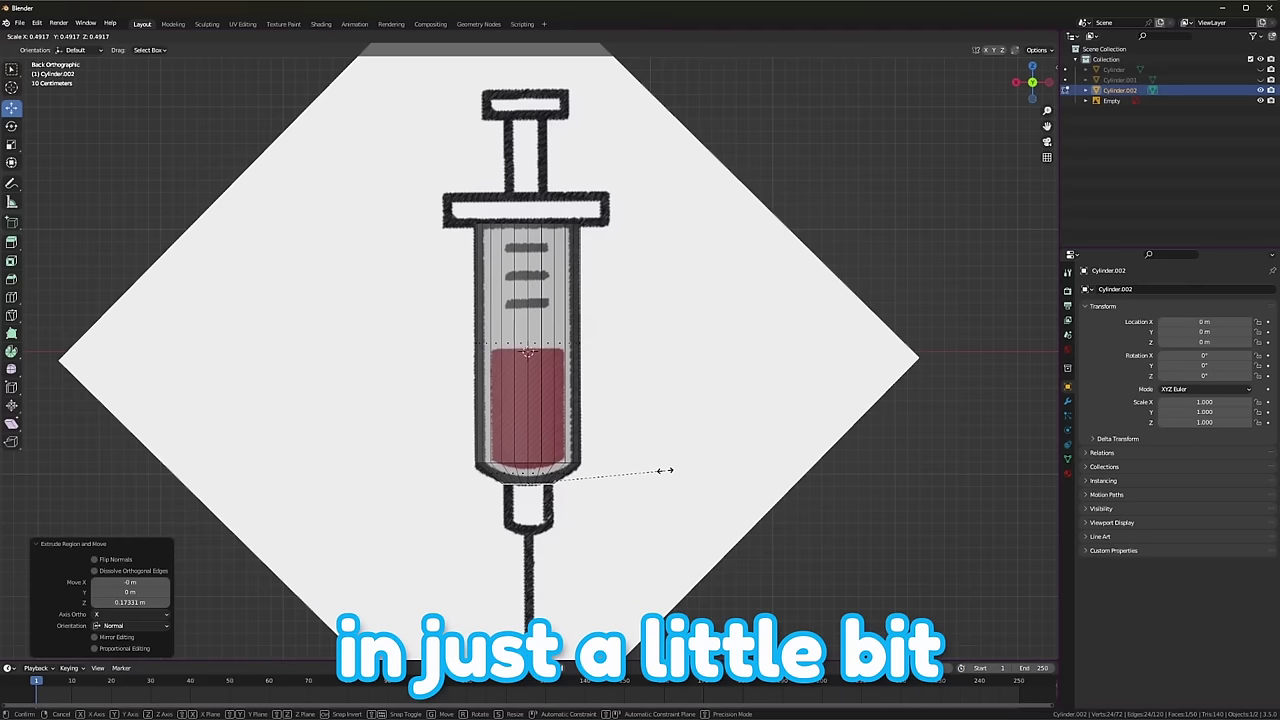
{"action": "left_click", "coordinate": [763, 453]}
{"action": "key", "text": "ctrl+b"}
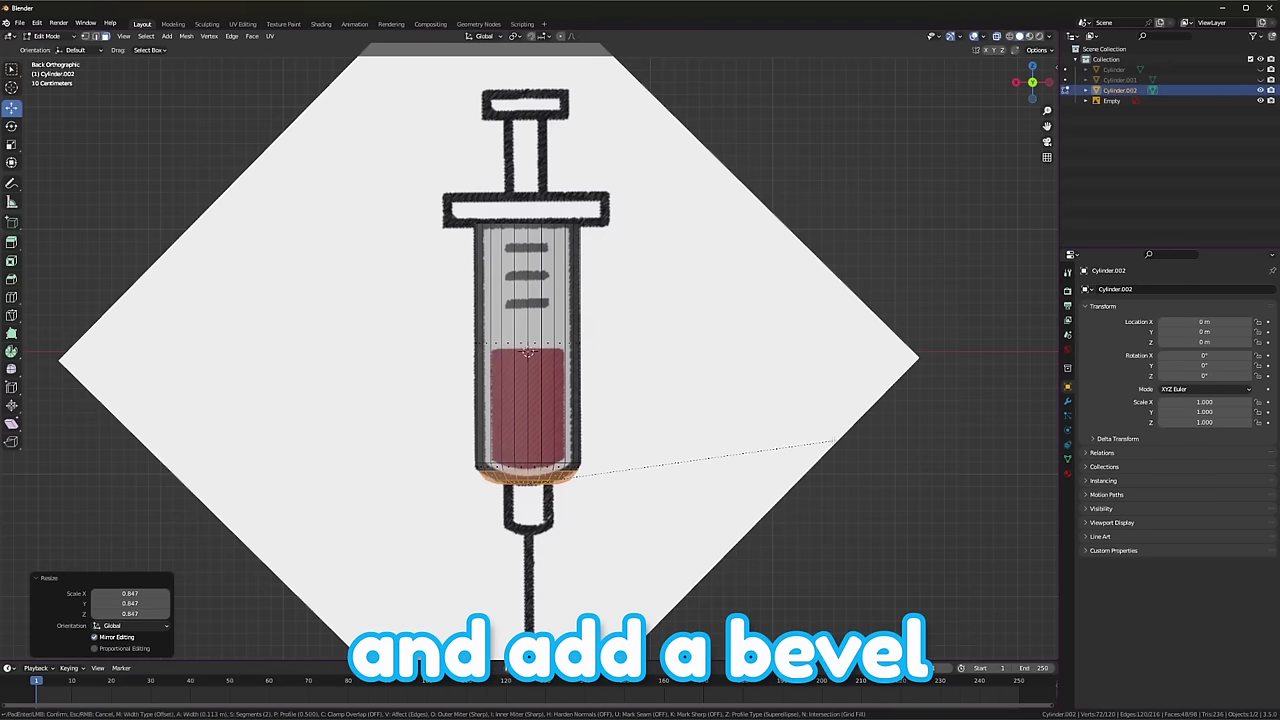
{"action": "left_click", "coordinate": [833, 440]}
{"action": "scroll", "coordinate": [662, 468], "scroll_direction": "up", "scroll_amount": 5}
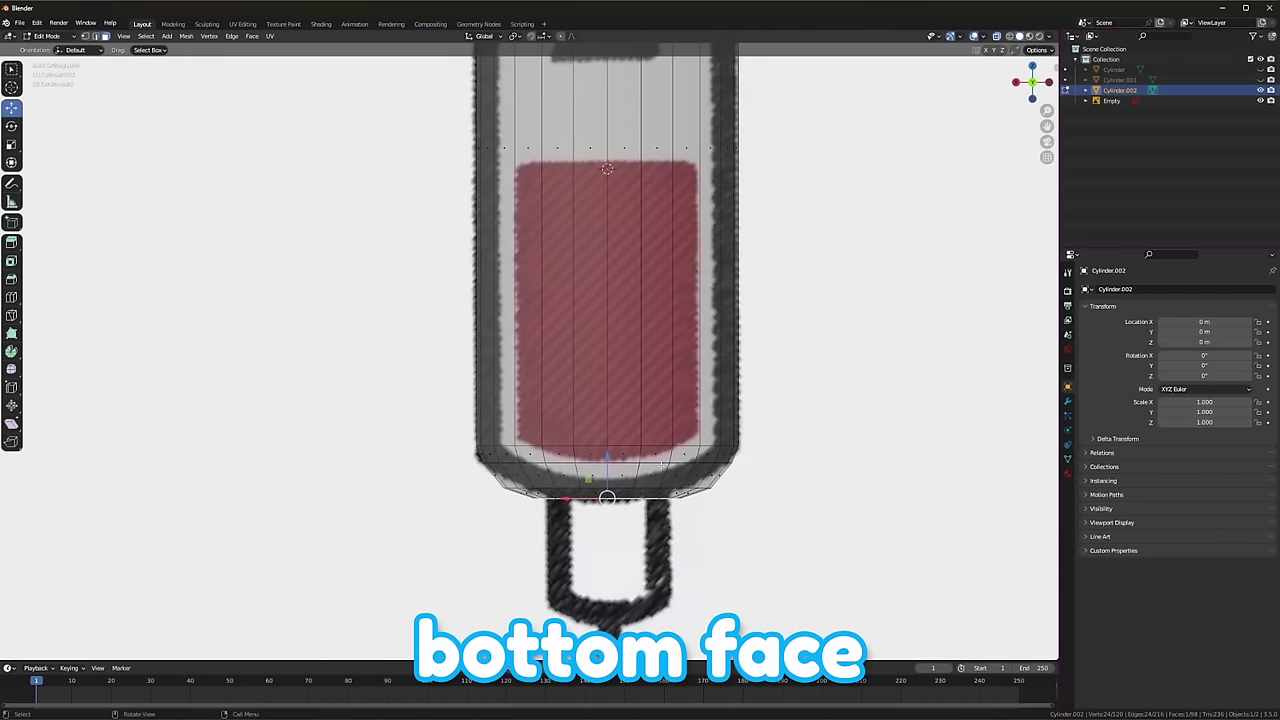
{"action": "middle_click_drag", "start_coordinate": [662, 468], "coordinate": [601, 362], "text": "shift"}
{"action": "key", "text": "e"}
{"action": "right_click", "coordinate": [630, 478]}
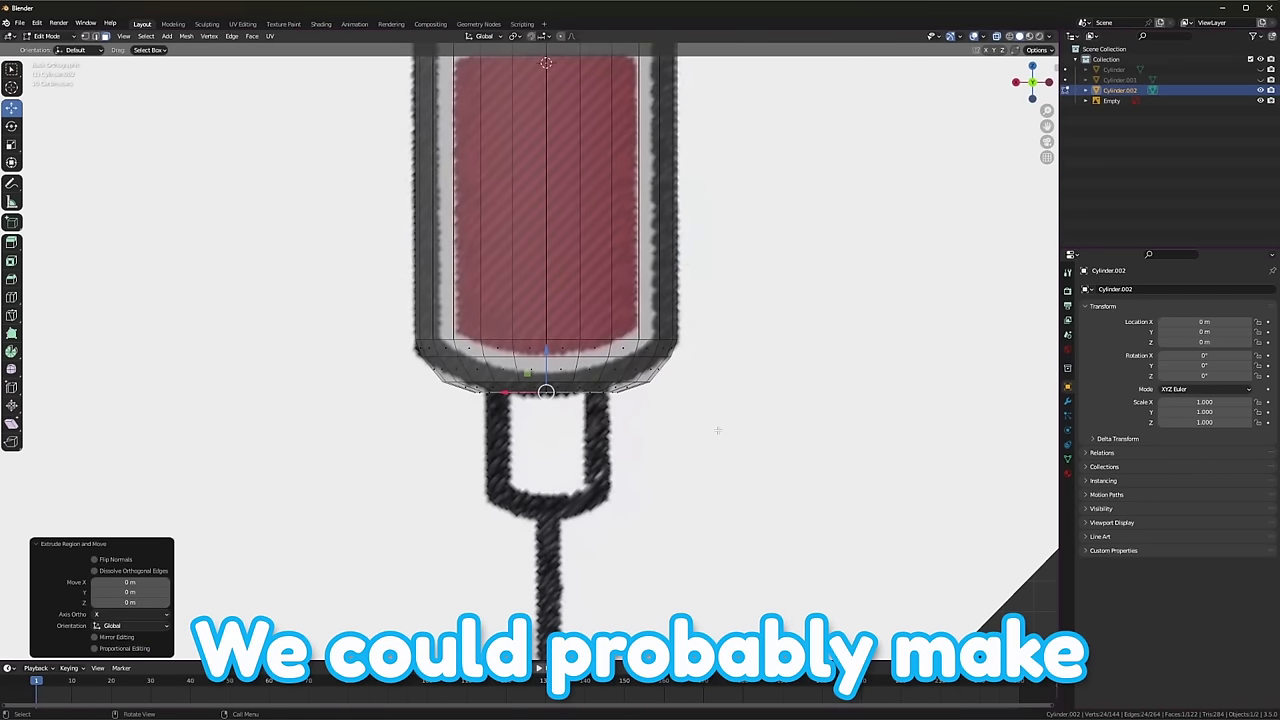
{"action": "key", "text": "ctrl+z"}
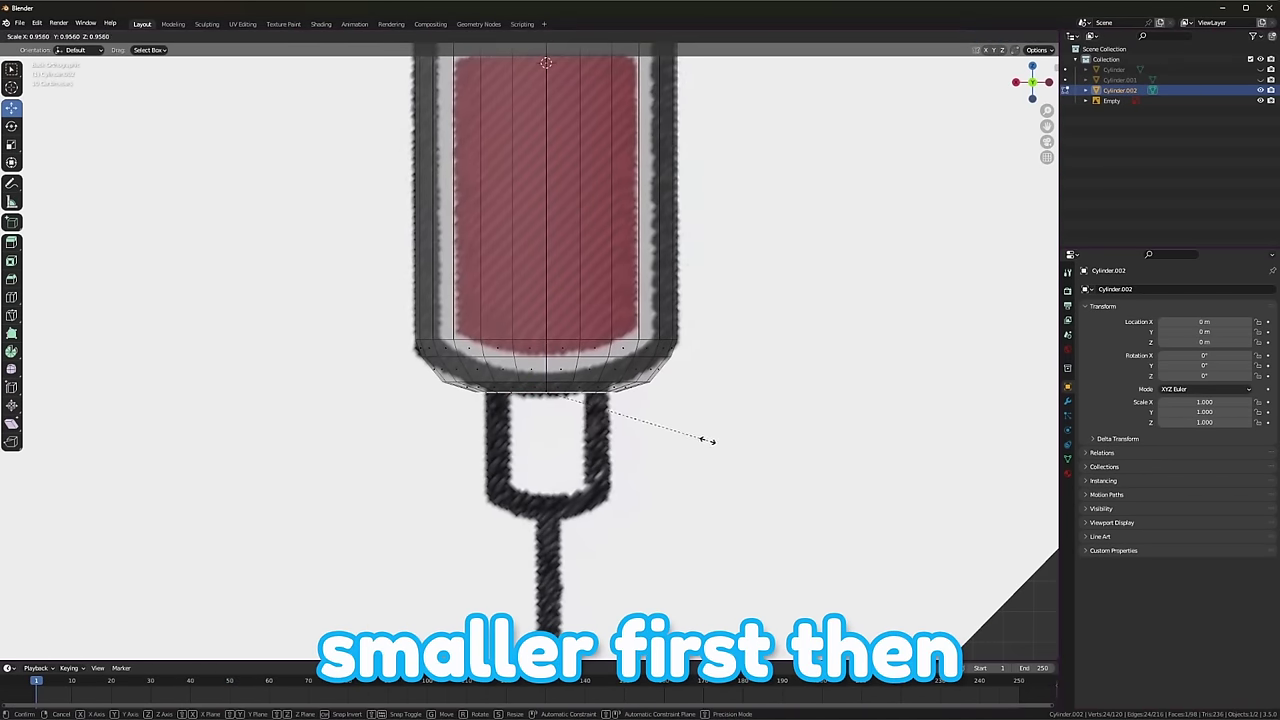
Shrink the body's bottom face to the nozzle's width, extrude it down in two sections and narrow and bevel the lower end.
{"action": "left_click", "coordinate": [708, 440]}
{"action": "key", "text": "e"}
{"action": "left_click", "coordinate": [691, 537]}
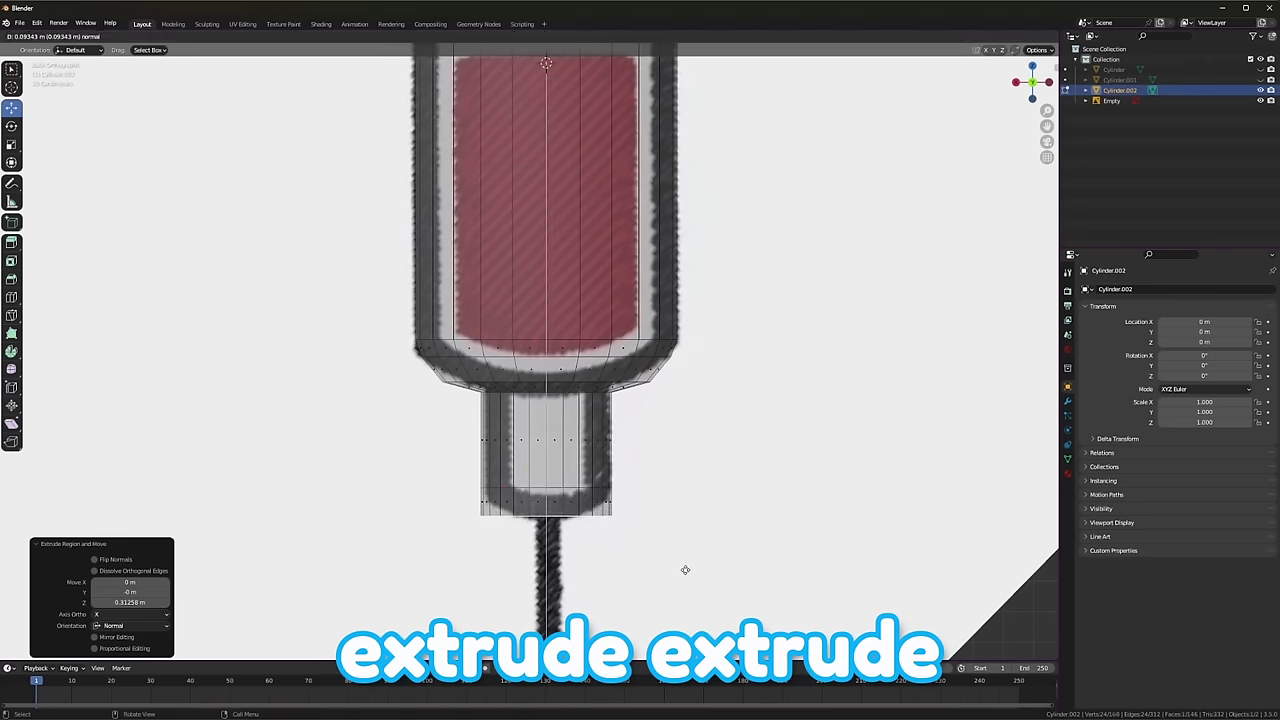
{"action": "key", "text": "s"}
{"action": "left_click", "coordinate": [720, 551]}
{"action": "key", "text": "ctrl+b"}
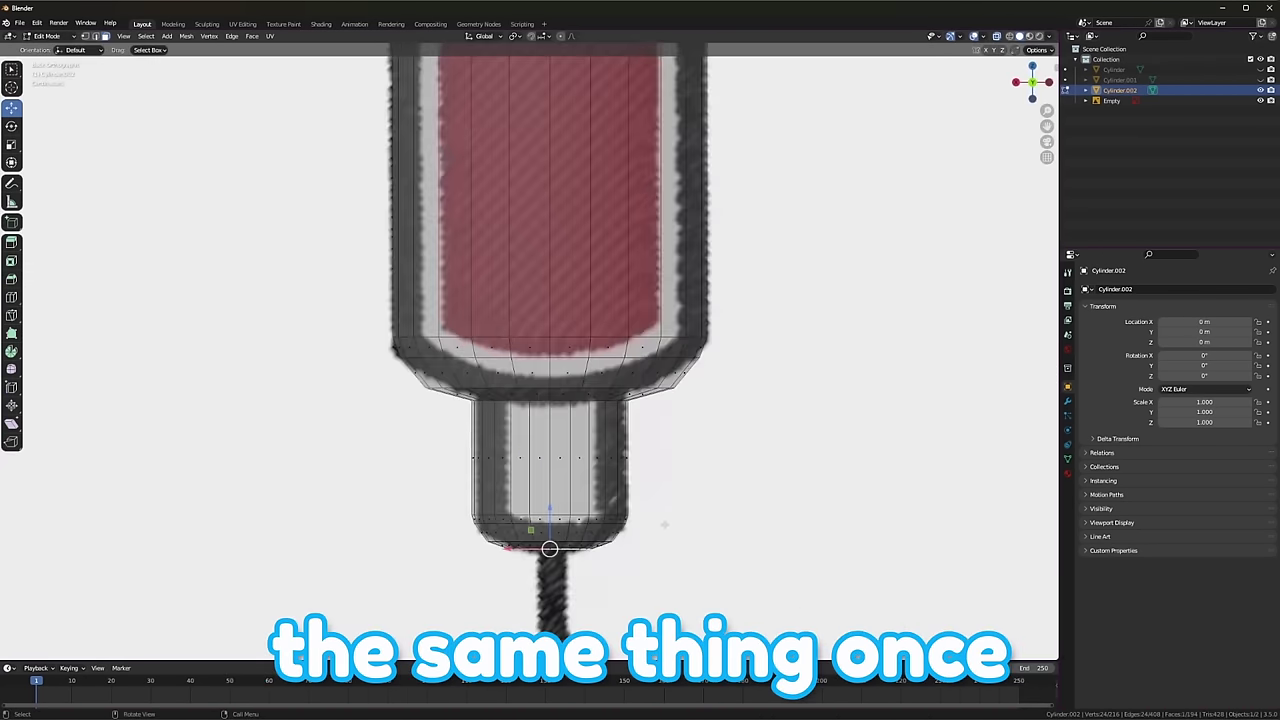
Extrude a thin needle down from the nozzle's bottom face and rotate its end face into a slanted tip.
{"action": "middle_click_drag", "start_coordinate": [628, 537], "coordinate": [643, 377], "text": "shift"}
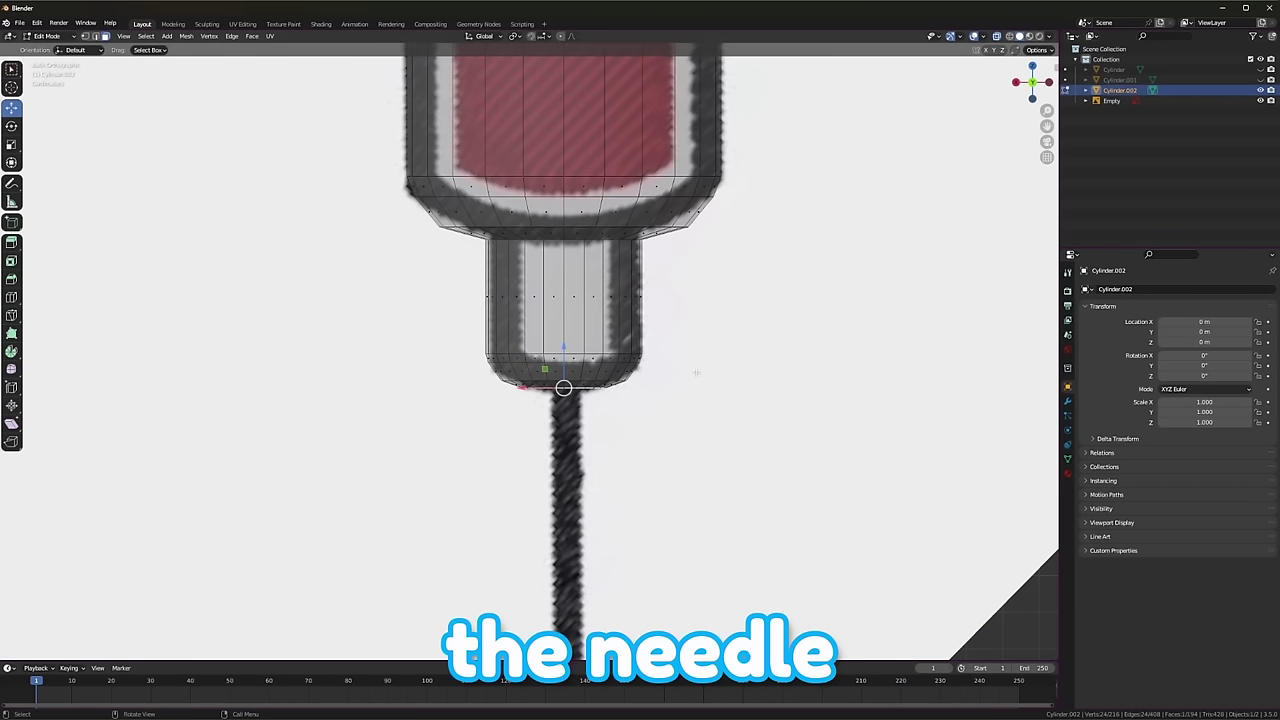
{"action": "left_click", "coordinate": [680, 387]}
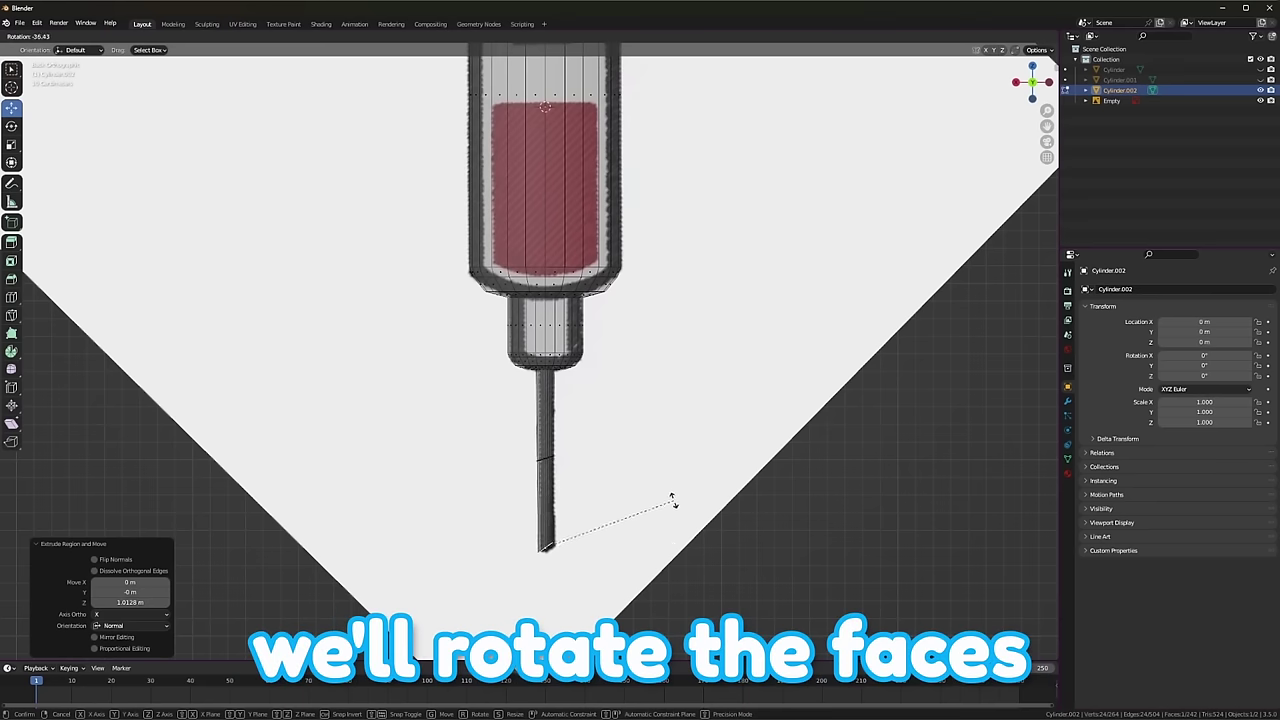
{"action": "left_click", "coordinate": [672, 497]}
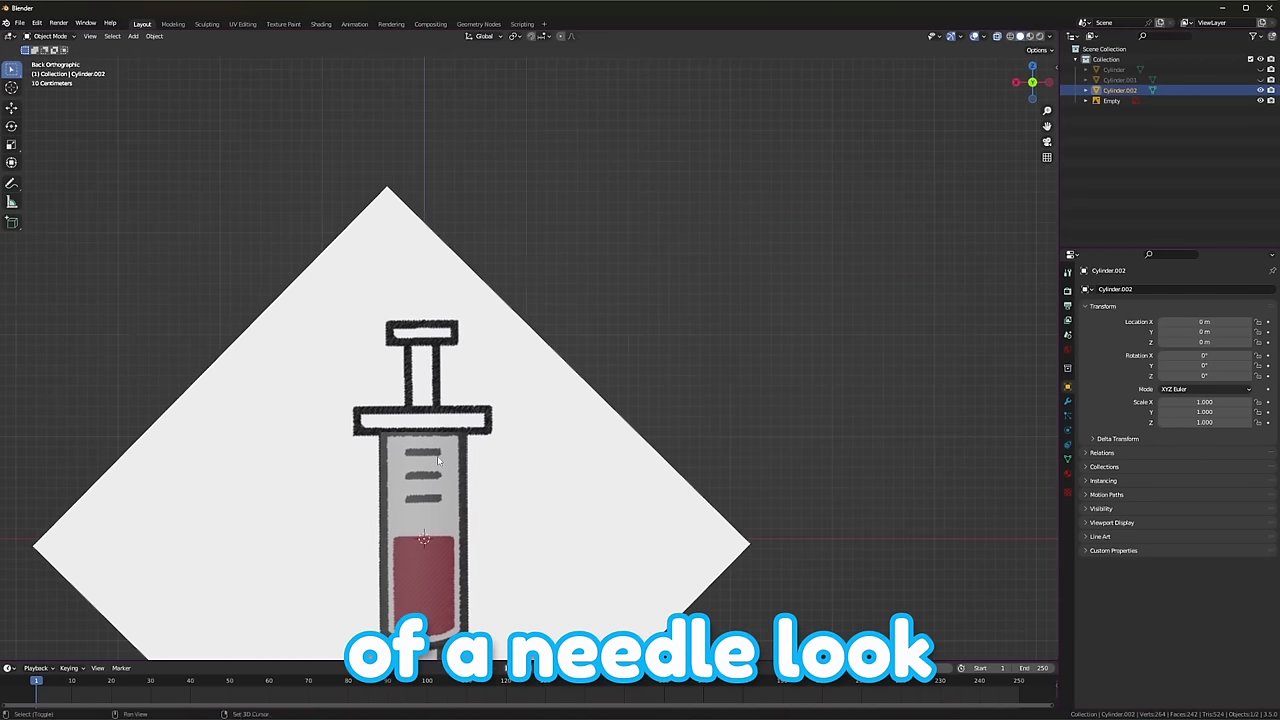
Extrude the syringe body's top face, scale it out to the flange's width and extrude it up about 0.26 m.
{"action": "scroll", "coordinate": [440, 455], "scroll_direction": "up", "scroll_amount": 4}
{"action": "key", "text": "Tab"}
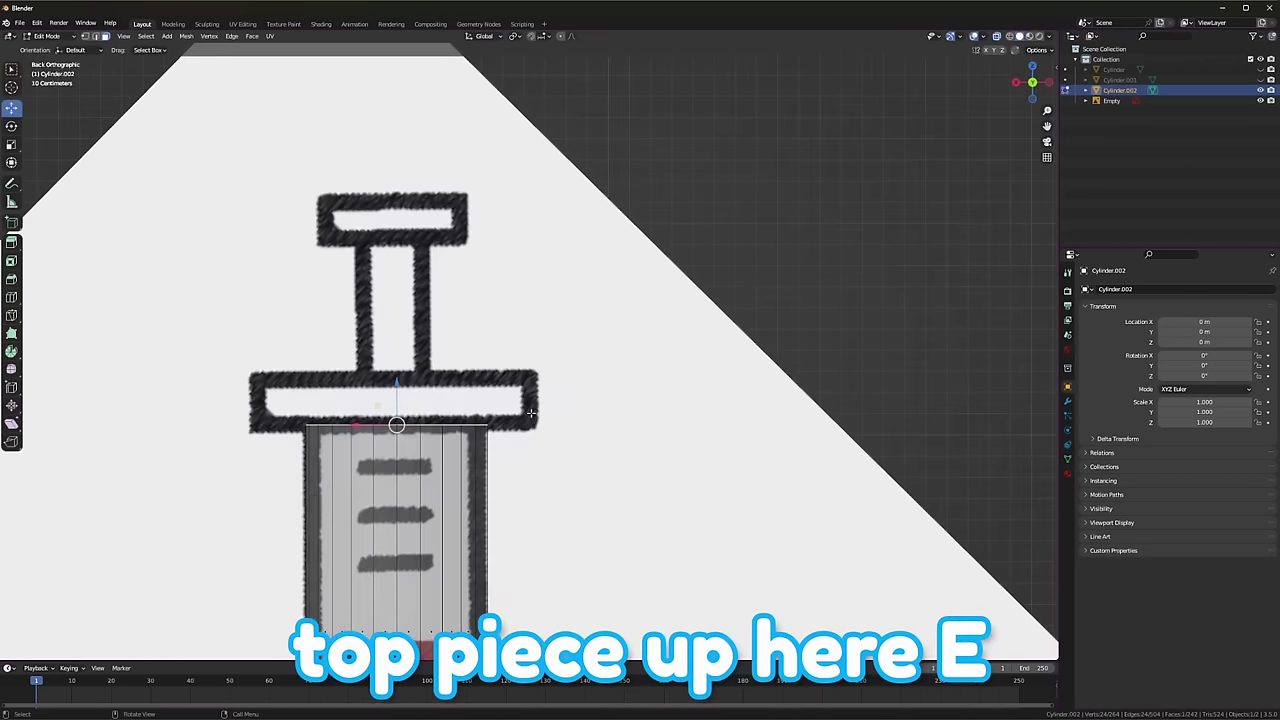
{"action": "key", "text": "s"}
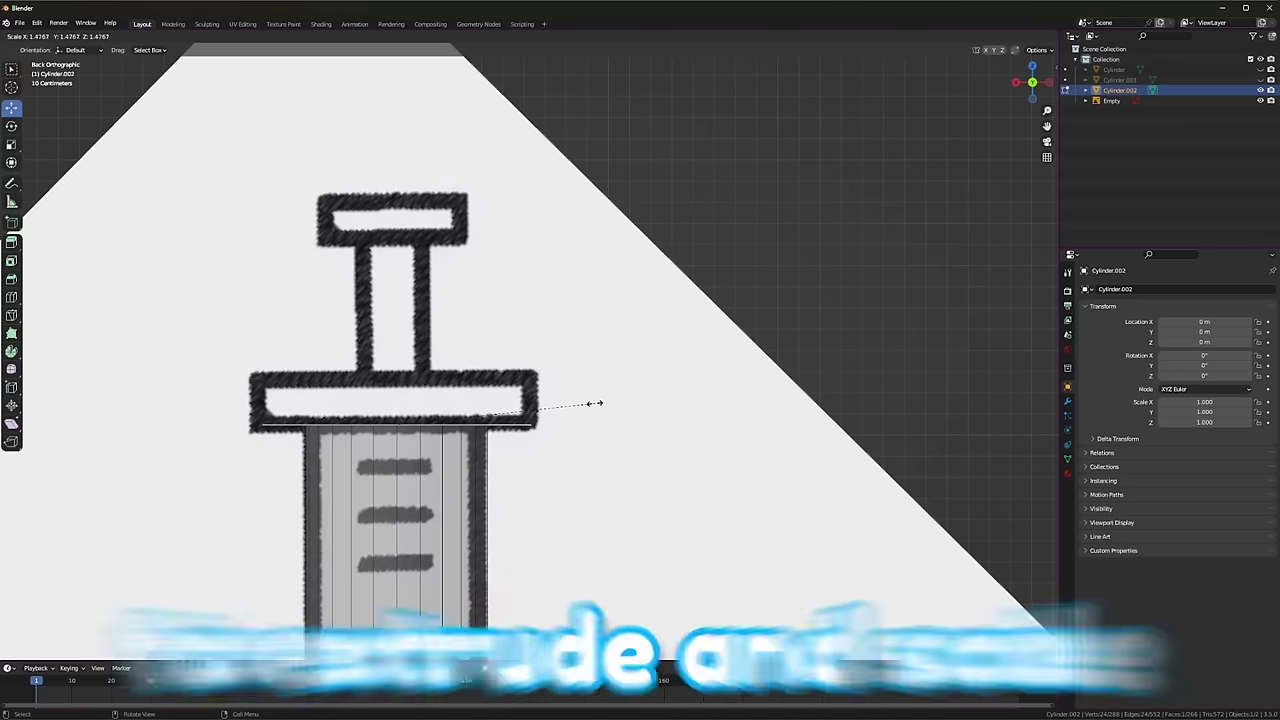
{"action": "left_click", "coordinate": [605, 402]}
{"action": "key", "text": "e"}
{"action": "left_click", "coordinate": [603, 347]}
Inset the syringe flange's top face to the plunger rod's width and extrude it up about 0.62 m.
{"action": "middle_click_drag", "start_coordinate": [603, 347], "coordinate": [640, 340]}
{"action": "key", "text": "i"}
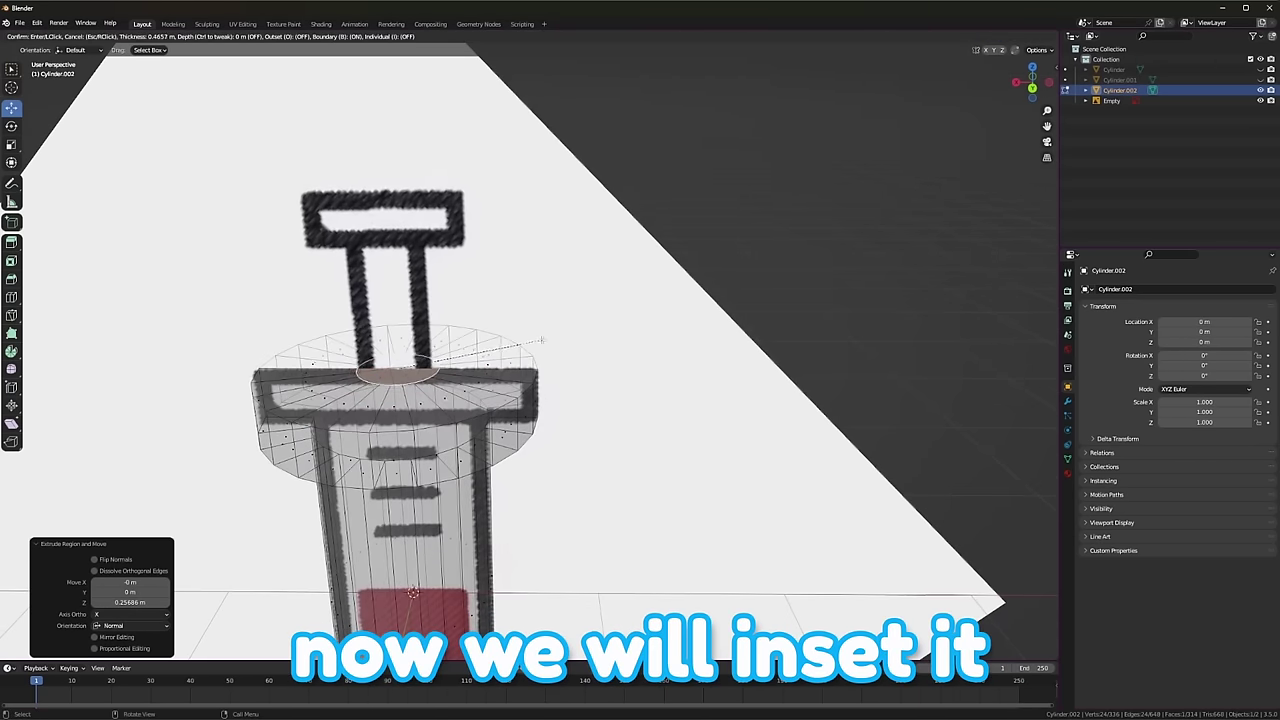
{"action": "left_click", "coordinate": [536, 341]}
{"action": "key", "text": "space"}
{"action": "middle_click_drag", "start_coordinate": [651, 391], "coordinate": [500, 400]}
{"action": "key", "text": "ctrl+KP_1"}
{"action": "key", "text": "space"}
Extrude the plunger rod's top face, scale it out to the plunger head's width and extrude it up to the head's height.
{"action": "key", "text": "e"}
{"action": "key", "text": "s"}
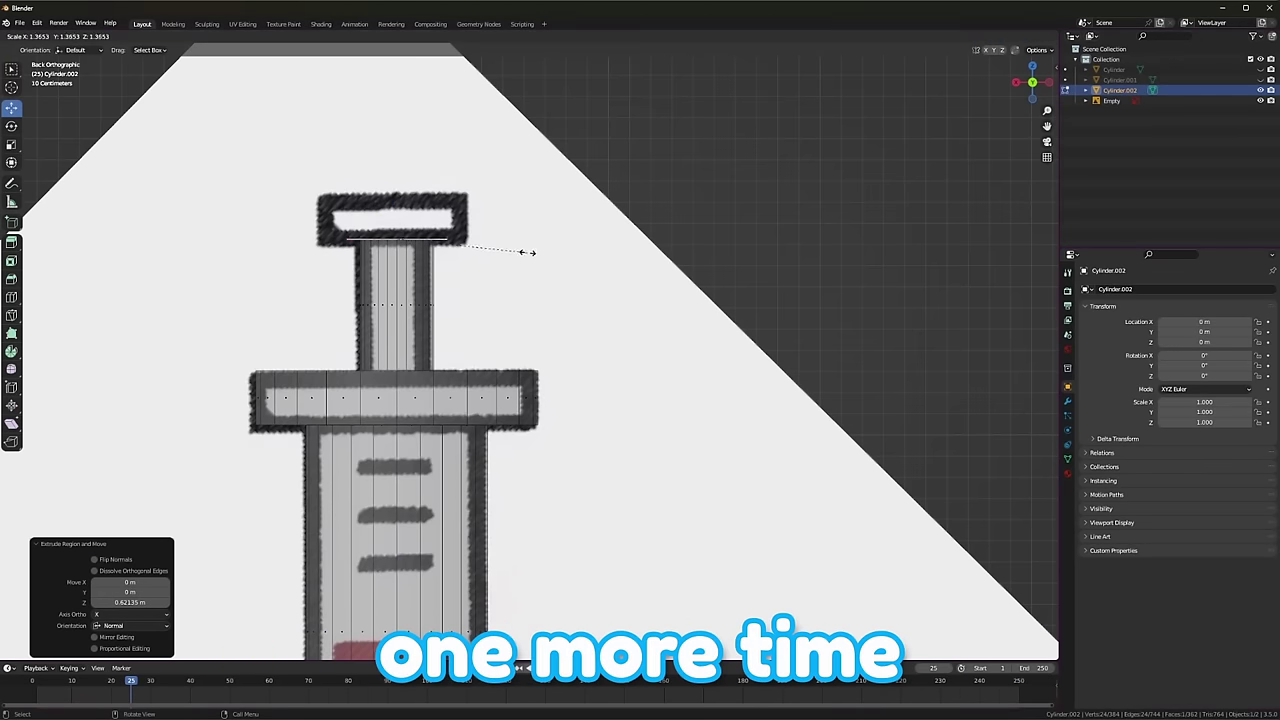
{"action": "key", "text": "e"}
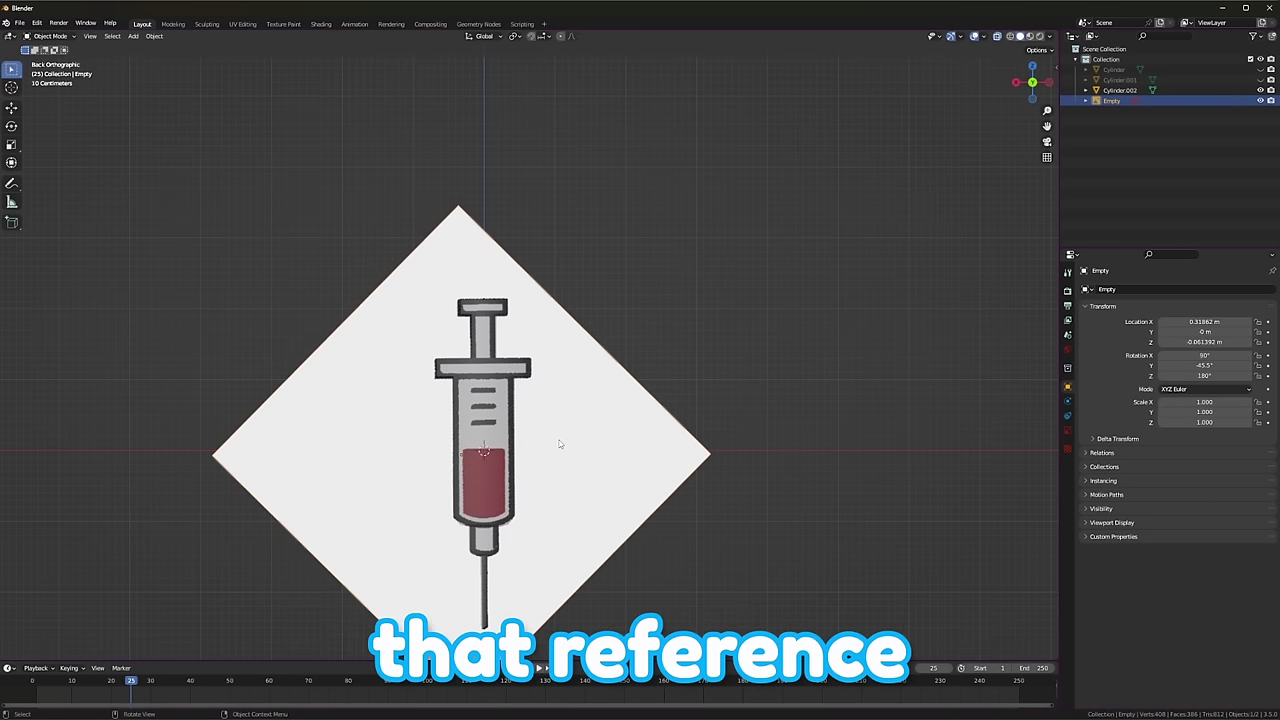
Delete the syringe reference image and unhide the containment tube.
{"action": "key", "text": "Delete"}
{"action": "middle_click_drag", "start_coordinate": [560, 443], "coordinate": [769, 366]}
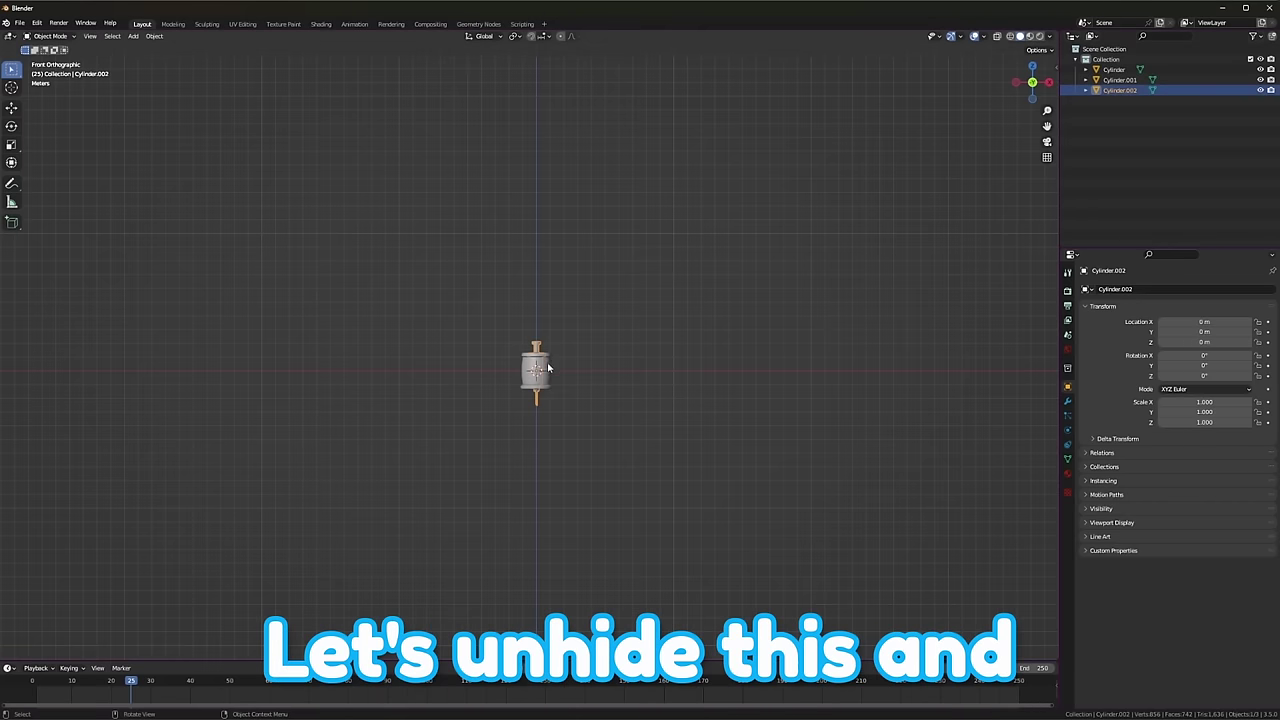
Move the syringe about 2.11 m along X so it stands beside the containment tube.
{"action": "left_click_drag", "start_coordinate": [575, 370], "coordinate": [604, 354]}
{"action": "scroll", "coordinate": [552, 371], "scroll_direction": "up", "scroll_amount": 7}
{"action": "middle_click_drag", "start_coordinate": [566, 411], "coordinate": [482, 397], "text": "shift"}
{"action": "left_click", "coordinate": [708, 418]}
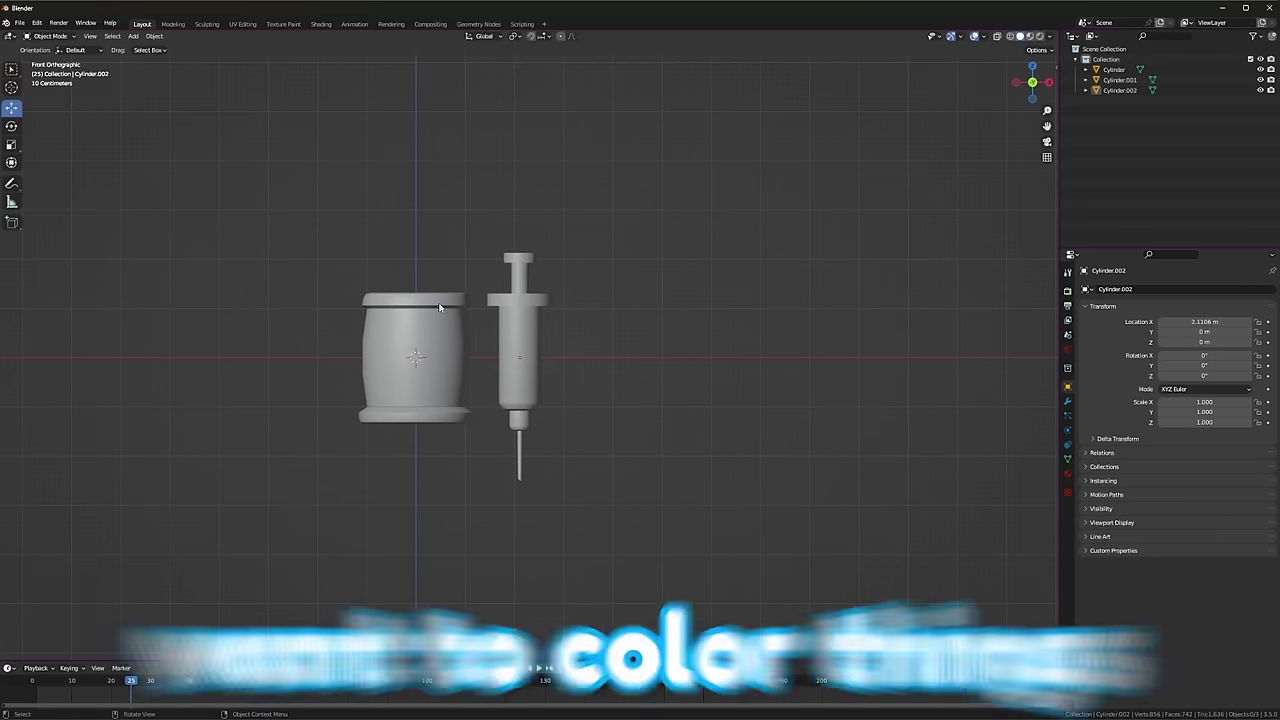
Add two horizontal loop cuts around the syringe body and lower the upper loop to form a narrow band.
{"action": "left_click", "coordinate": [448, 256]}
{"action": "left_click", "coordinate": [528, 322]}
{"action": "scroll", "coordinate": [528, 322], "scroll_direction": "up", "scroll_amount": 1}
{"action": "scroll", "coordinate": [528, 323], "scroll_direction": "up", "scroll_amount": 2}
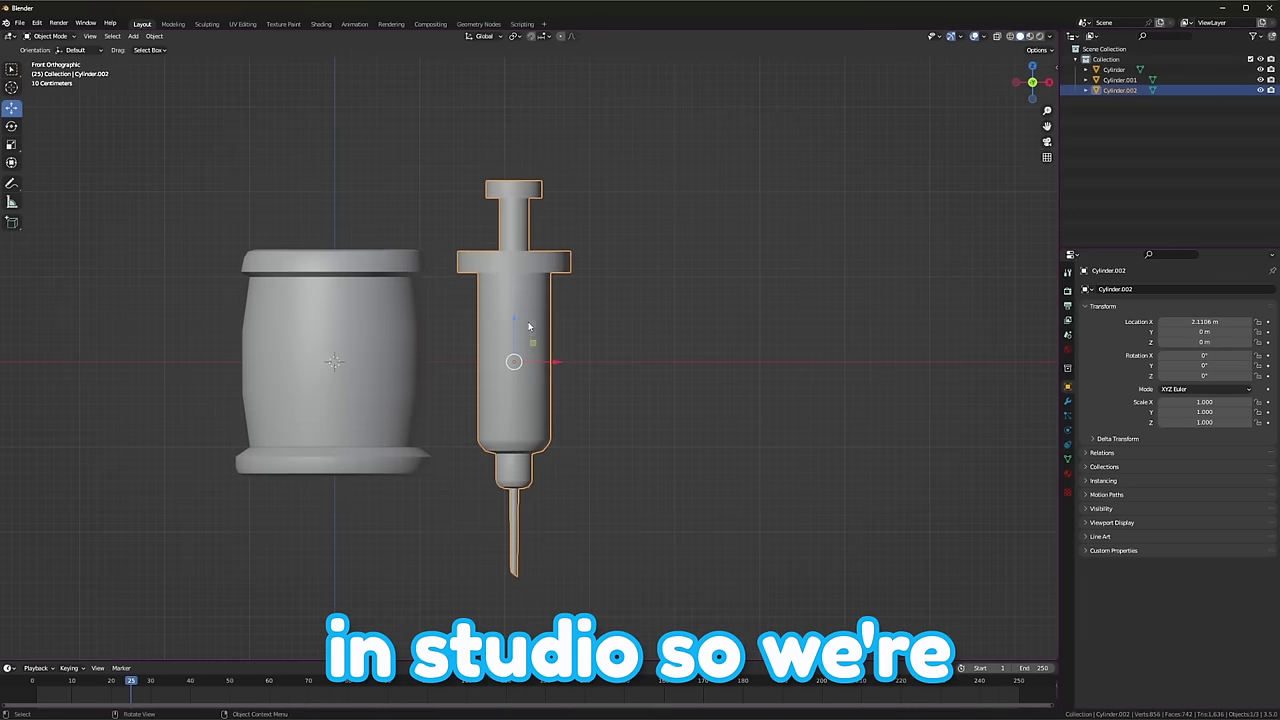
{"action": "middle_click_drag", "start_coordinate": [532, 275], "coordinate": [595, 220], "text": "shift"}
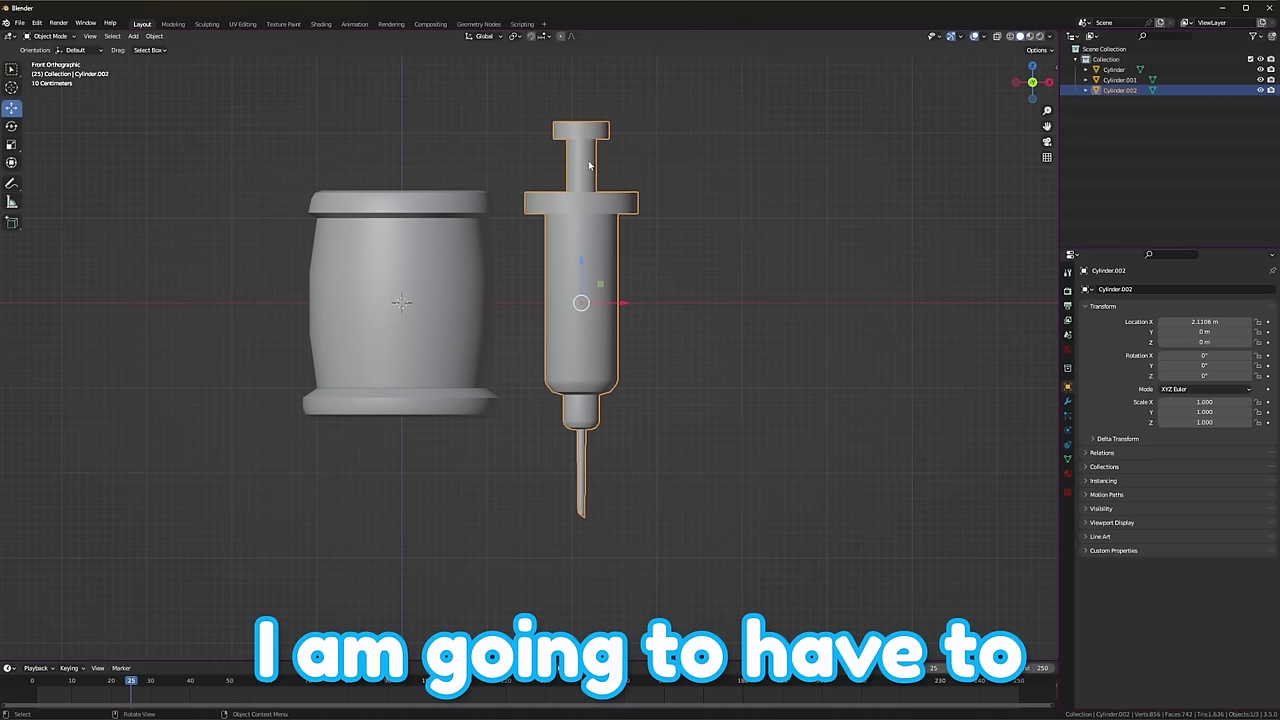
{"action": "key", "text": "Tab"}
{"action": "key", "text": "Tab"}
{"action": "key", "text": "Tab"}
{"action": "scroll", "coordinate": [588, 265], "scroll_direction": "up", "scroll_amount": 1}
{"action": "left_click", "coordinate": [588, 265]}
{"action": "right_click", "coordinate": [586, 263]}
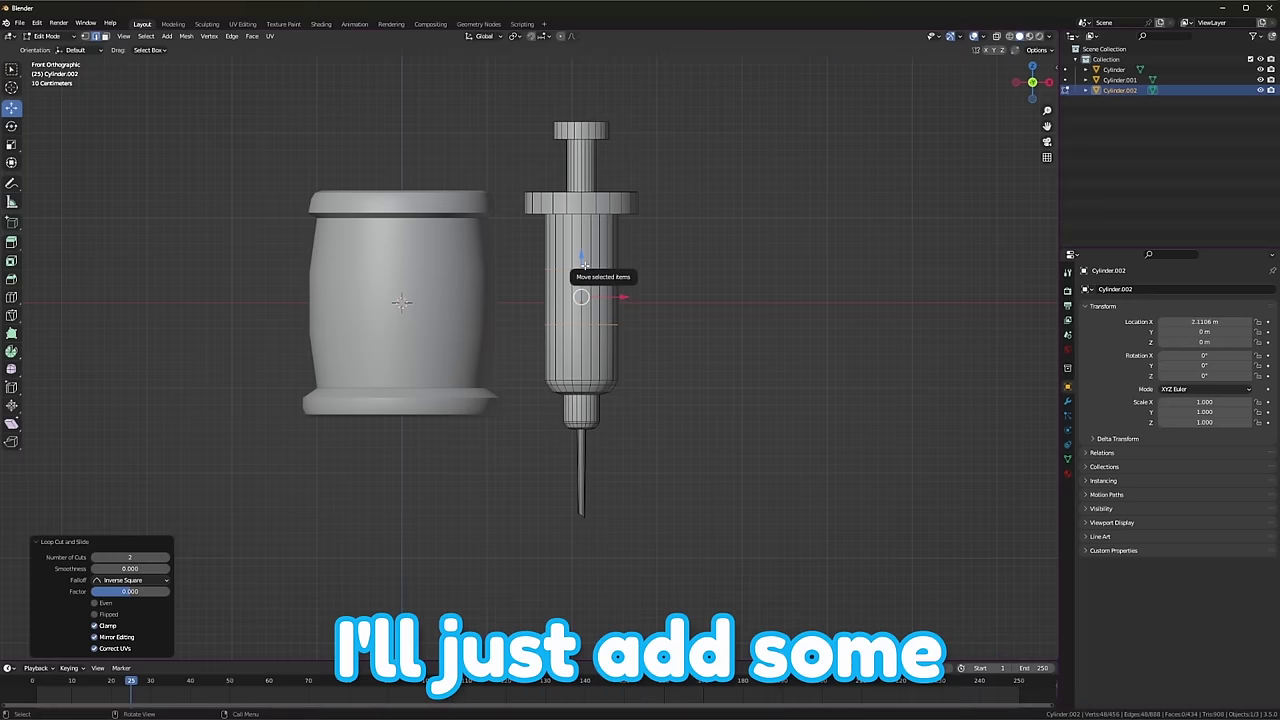
{"action": "left_click", "coordinate": [587, 268], "text": "alt"}
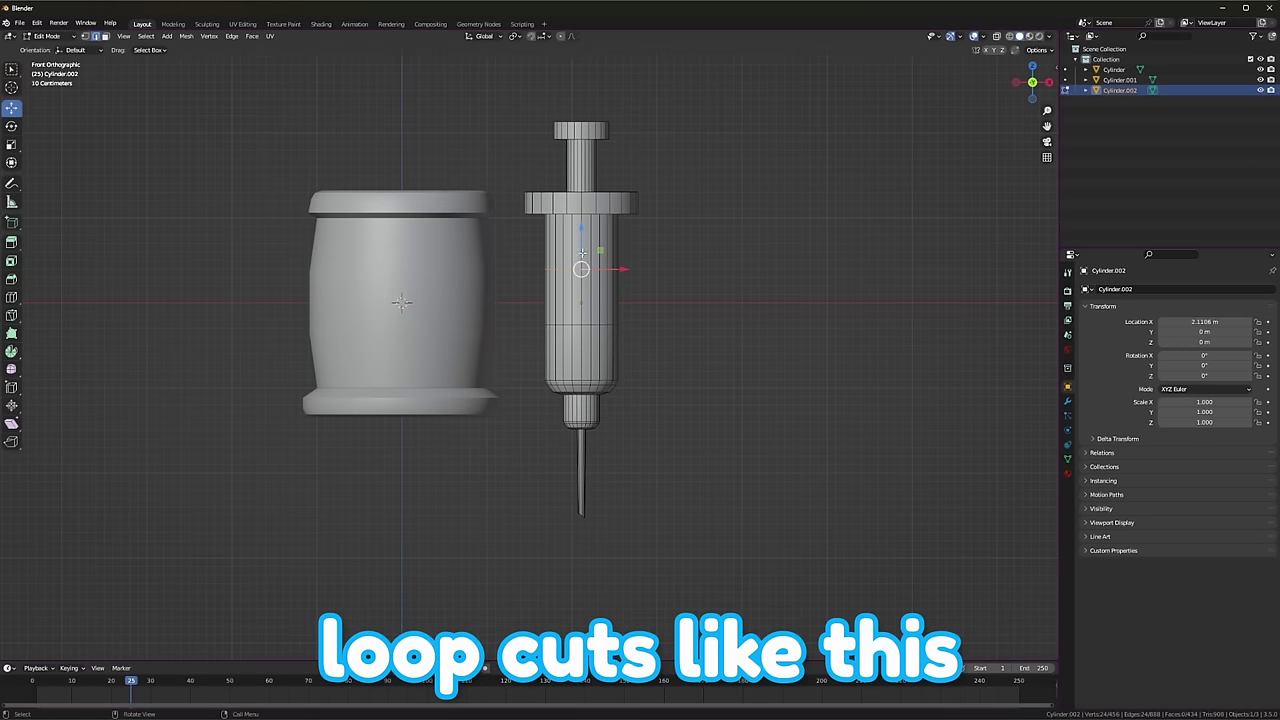
{"action": "left_click_drag", "start_coordinate": [582, 253], "coordinate": [582, 282]}
Duplicate the face band between the two loop cuts, separate it into its own object and scale it to 0.884.
{"action": "left_click", "coordinate": [106, 36]}
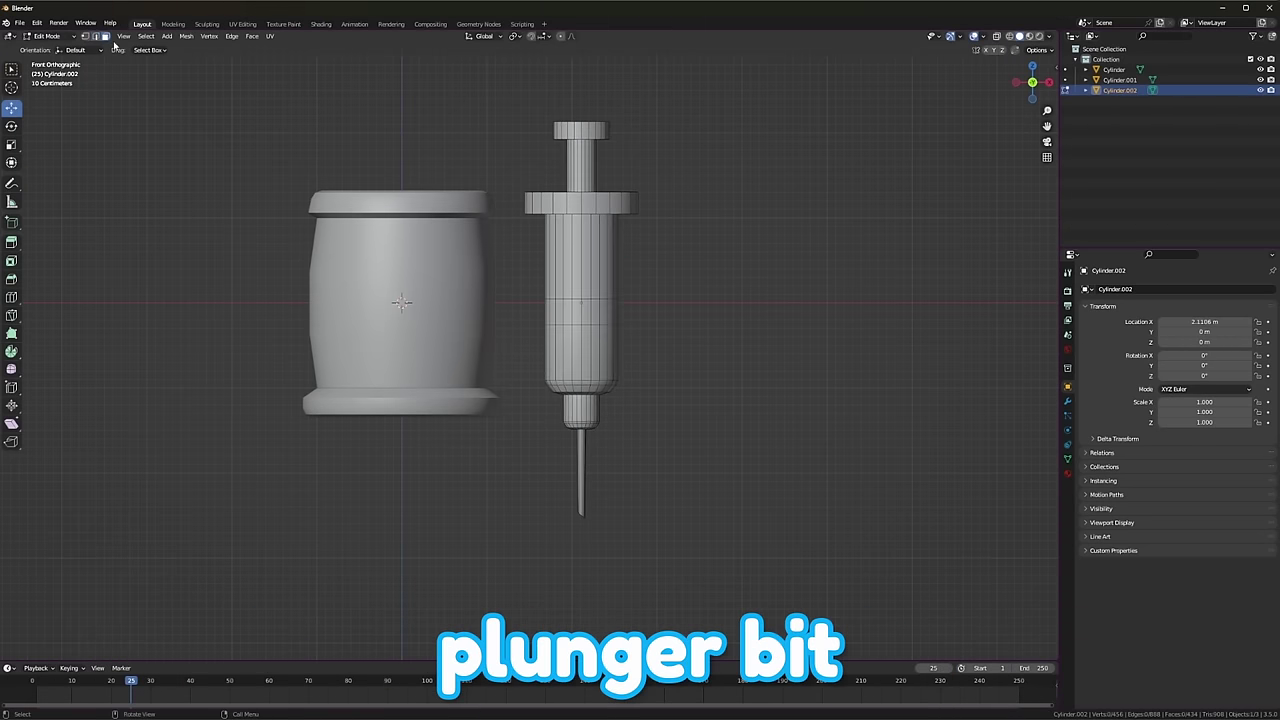
{"action": "left_click", "coordinate": [584, 310], "text": "alt"}
{"action": "scroll", "coordinate": [584, 310], "scroll_direction": "up", "scroll_amount": 4}
{"action": "key", "text": "shift+d"}
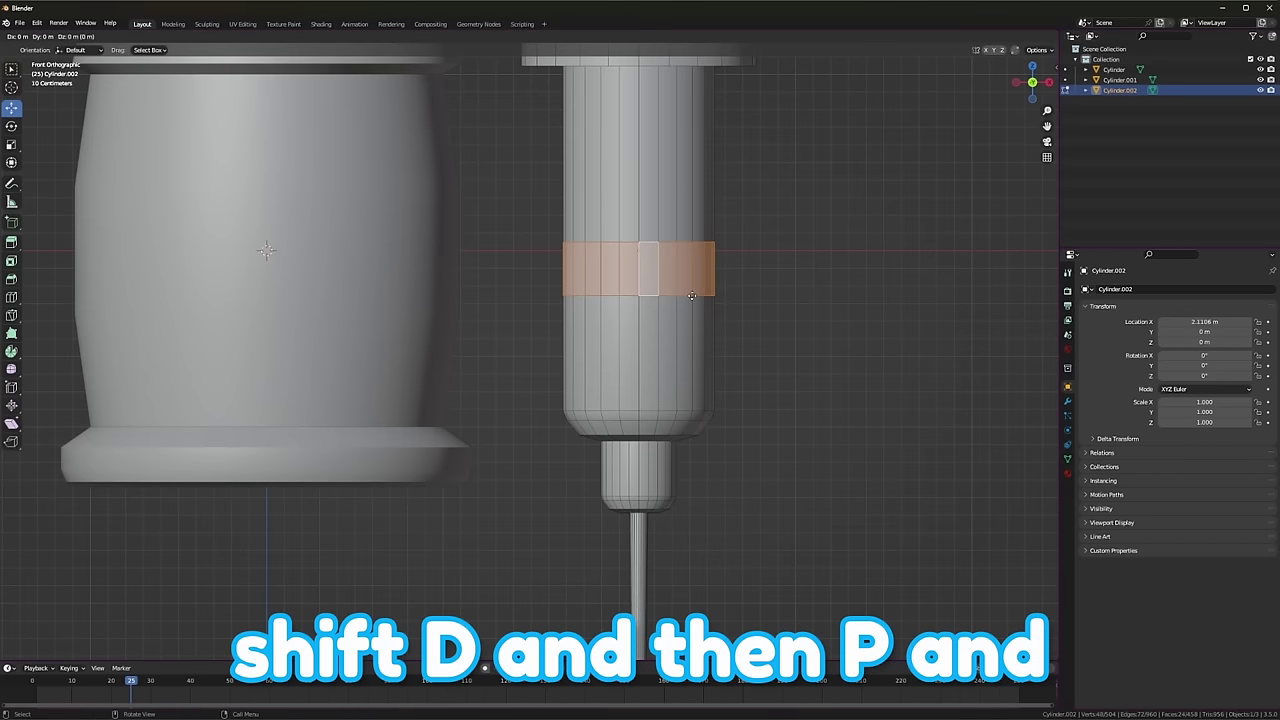
{"action": "right_click", "coordinate": [691, 295]}
{"action": "key", "text": "p"}
{"action": "left_click", "coordinate": [690, 294]}
{"action": "key", "text": "Tab"}
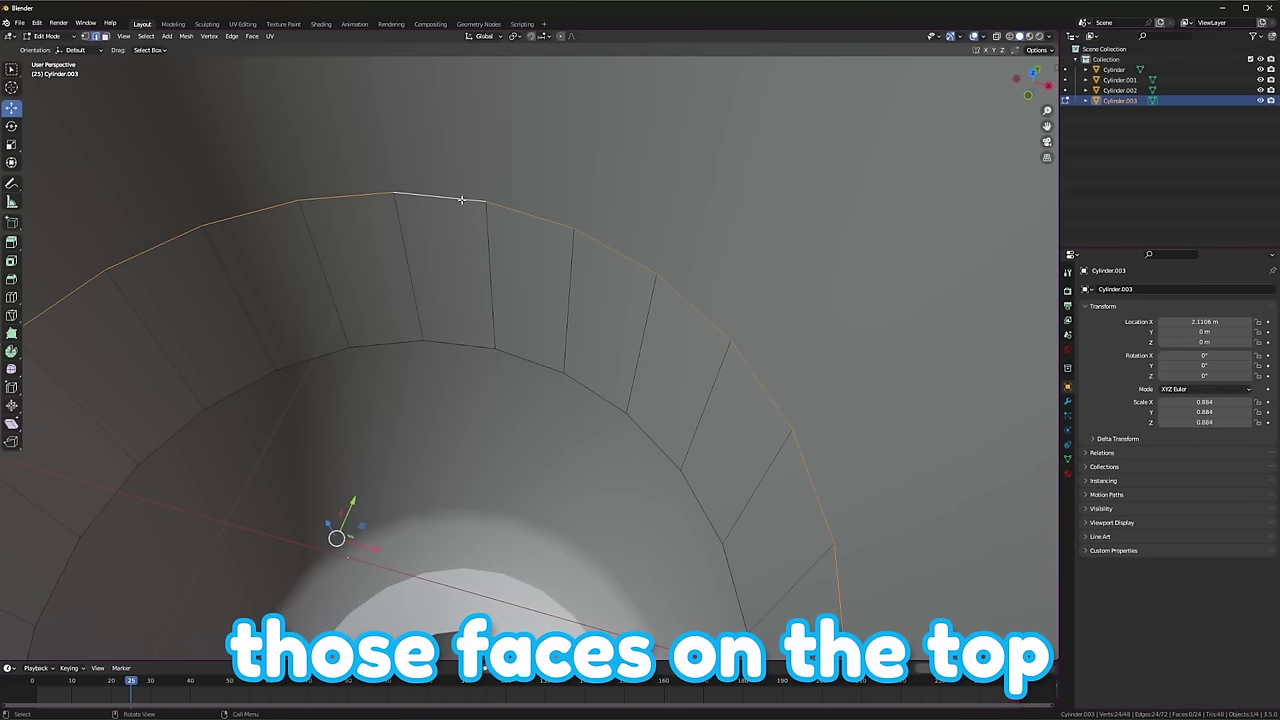
Fill the open top and bottom of the separated ring inside the syringe with faces.
{"action": "key", "text": "f"}
{"action": "middle_click_drag", "start_coordinate": [462, 199], "coordinate": [460, 229]}
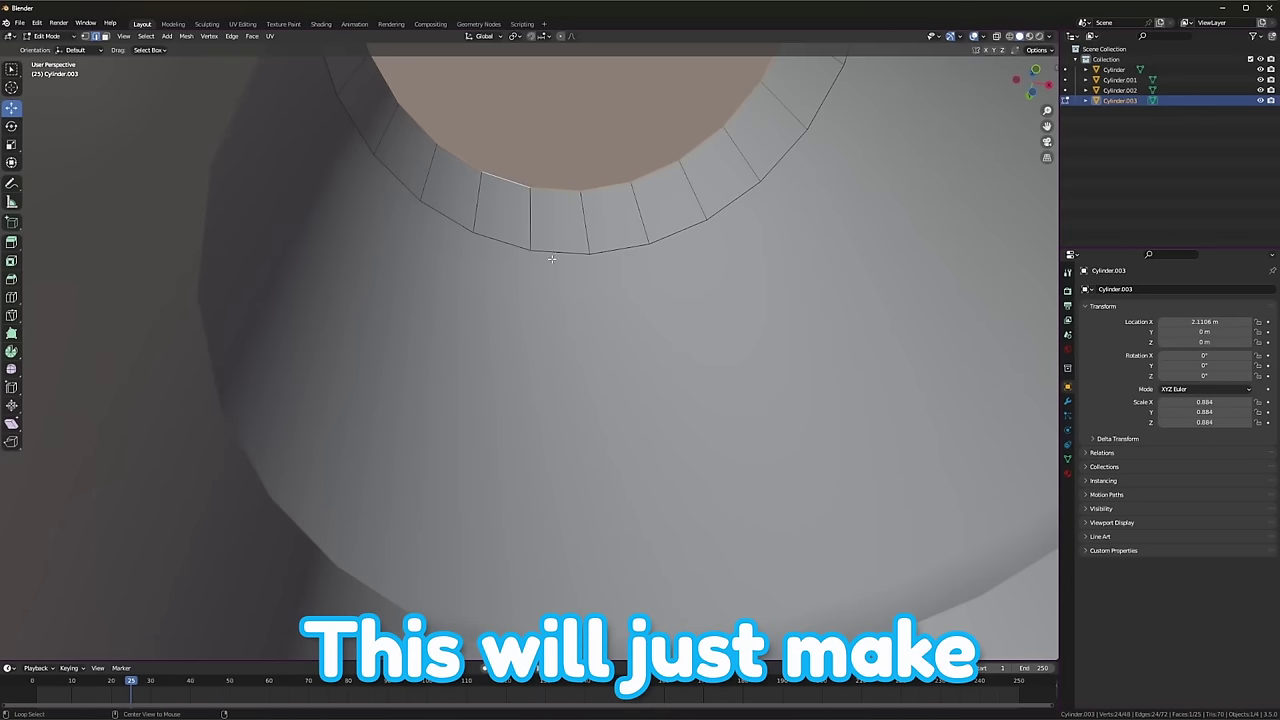
{"action": "middle_click_drag", "start_coordinate": [552, 258], "coordinate": [633, 391]}
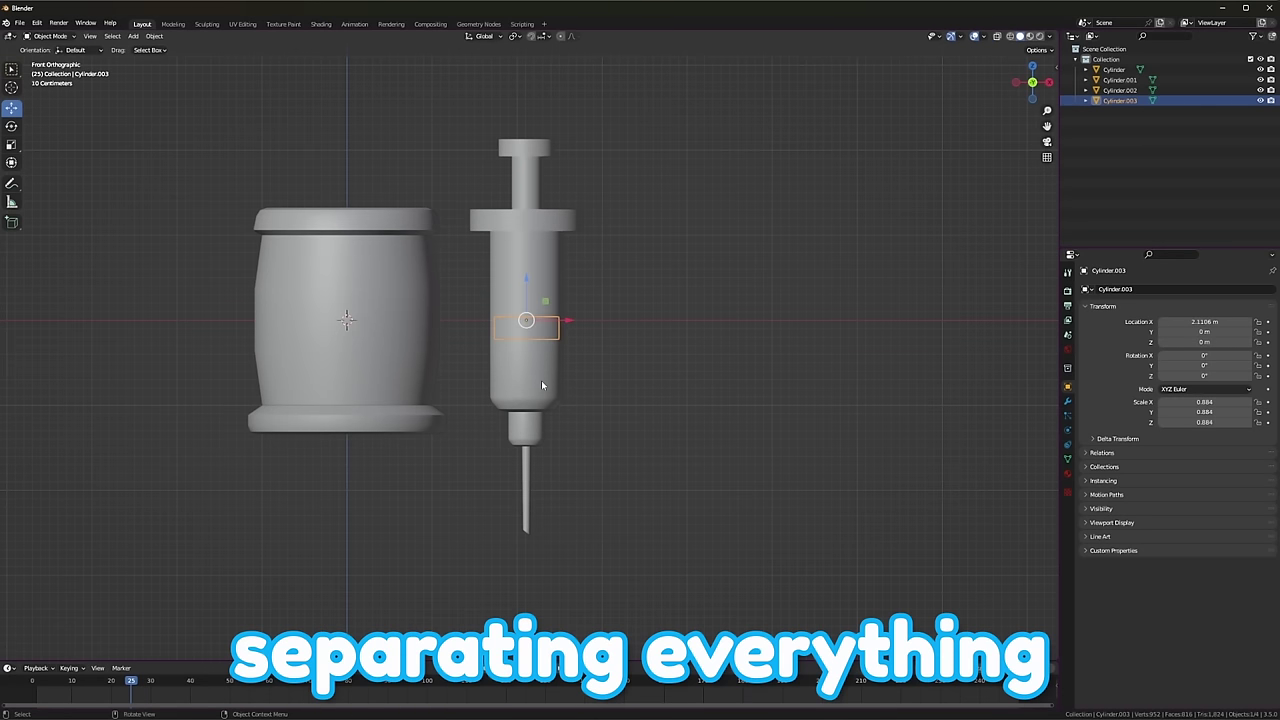
Dissolve the two added edge loops on the syringe body.
{"action": "left_click", "coordinate": [541, 385]}
{"action": "key", "text": "Tab"}
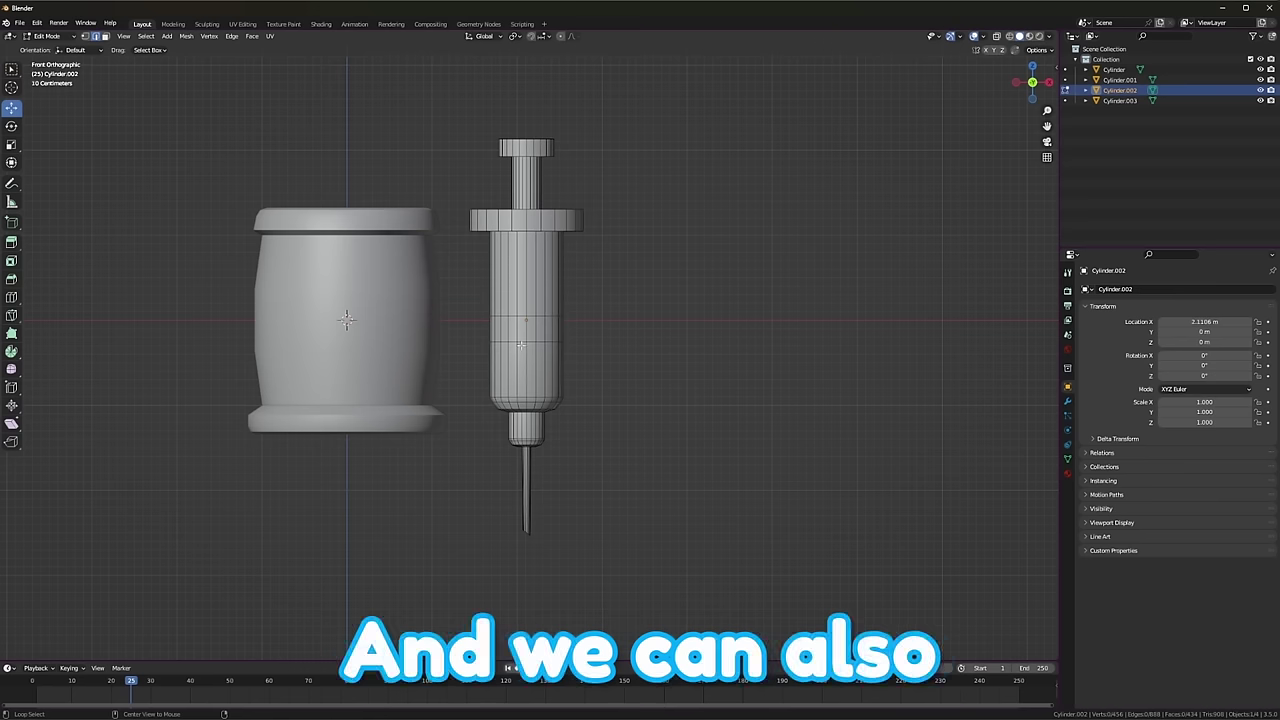
{"action": "left_click", "coordinate": [521, 344], "text": "alt"}
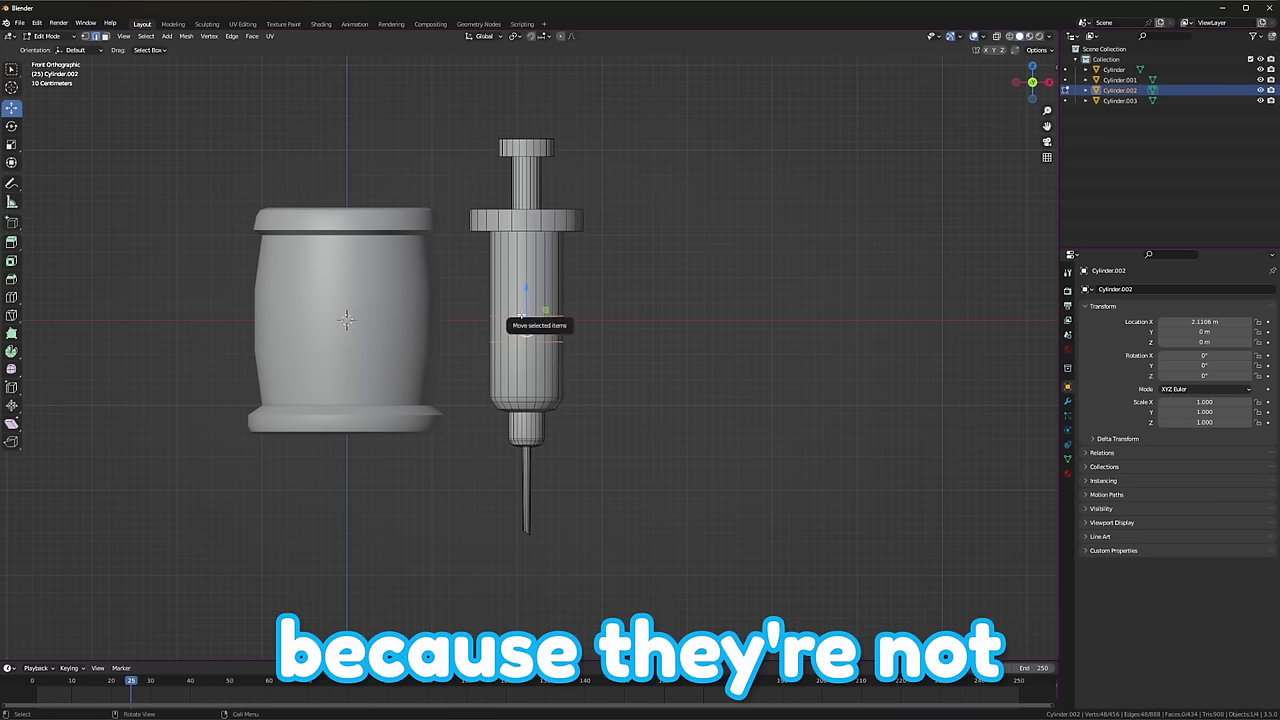
{"action": "key", "text": "x"}
{"action": "left_click", "coordinate": [495, 387]}
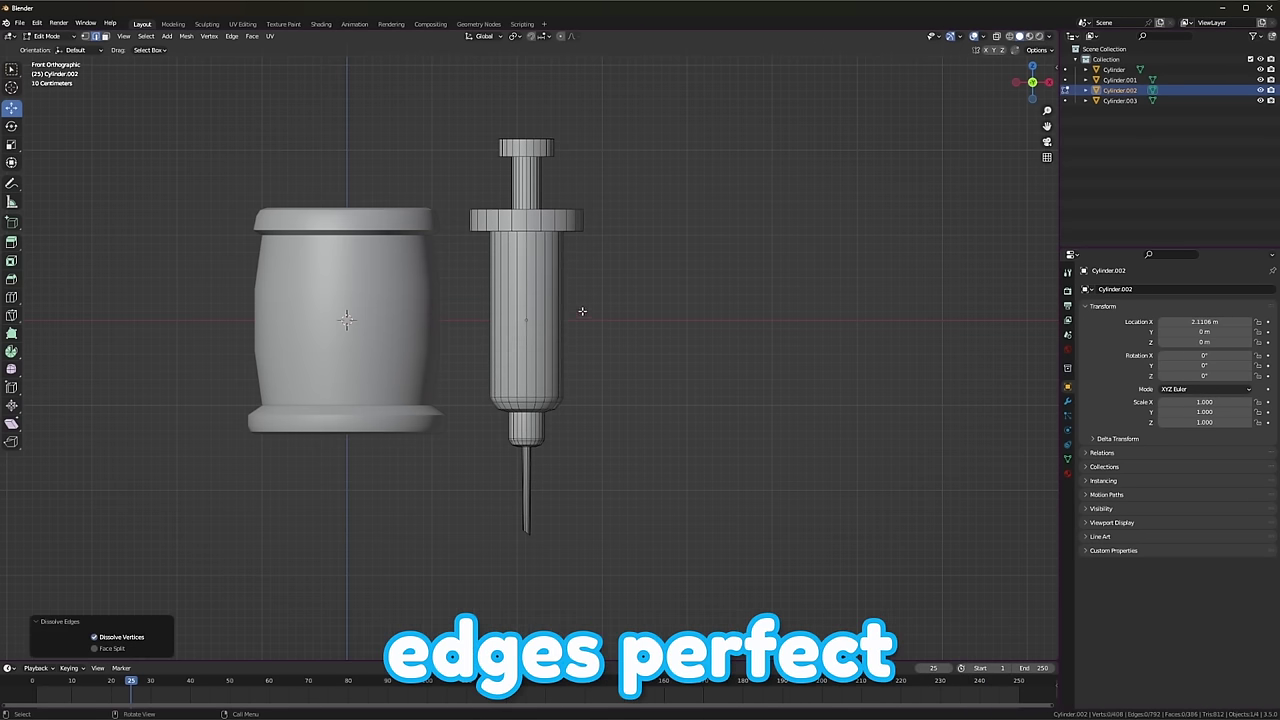
Select all of the needle's faces and separate the needle into its own object.
{"action": "left_click", "coordinate": [105, 38]}
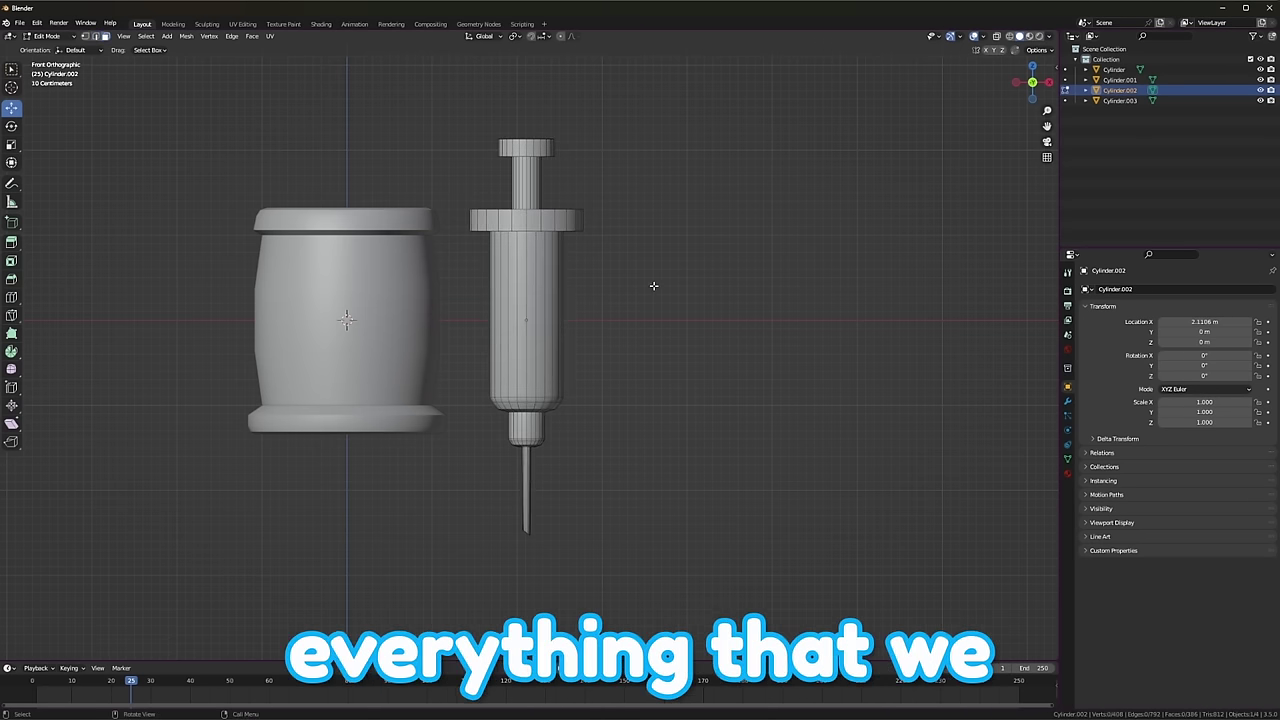
{"action": "middle_click_drag", "start_coordinate": [654, 287], "coordinate": [644, 281]}
{"action": "scroll", "coordinate": [652, 340], "scroll_direction": "up", "scroll_amount": 3}
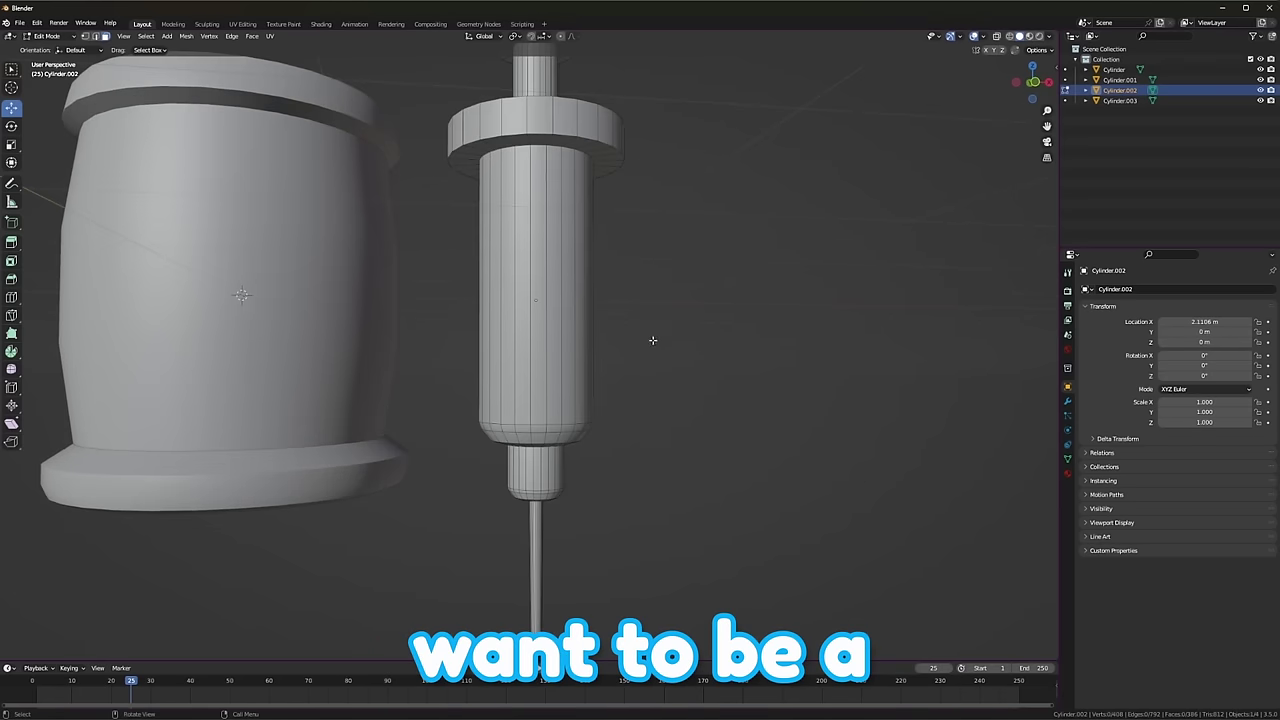
{"action": "middle_click_drag", "start_coordinate": [652, 340], "coordinate": [518, 257], "text": "shift"}
{"action": "left_click", "coordinate": [433, 315], "text": "alt"}
{"action": "key", "text": "ctrl+KP_Add"}
{"action": "key", "text": "ctrl+KP_Subtract"}
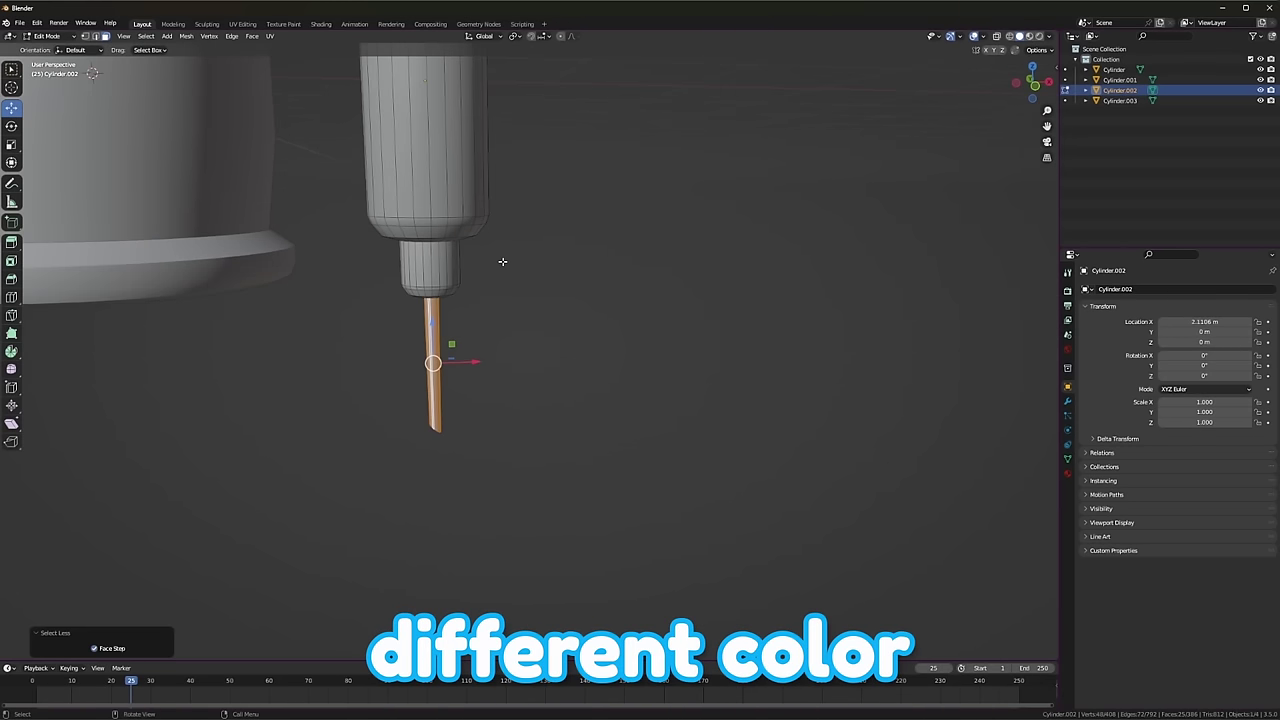
{"action": "scroll", "coordinate": [505, 262], "scroll_direction": "down", "scroll_amount": 3}
{"action": "key", "text": "p"}
{"action": "left_click", "coordinate": [507, 259]}
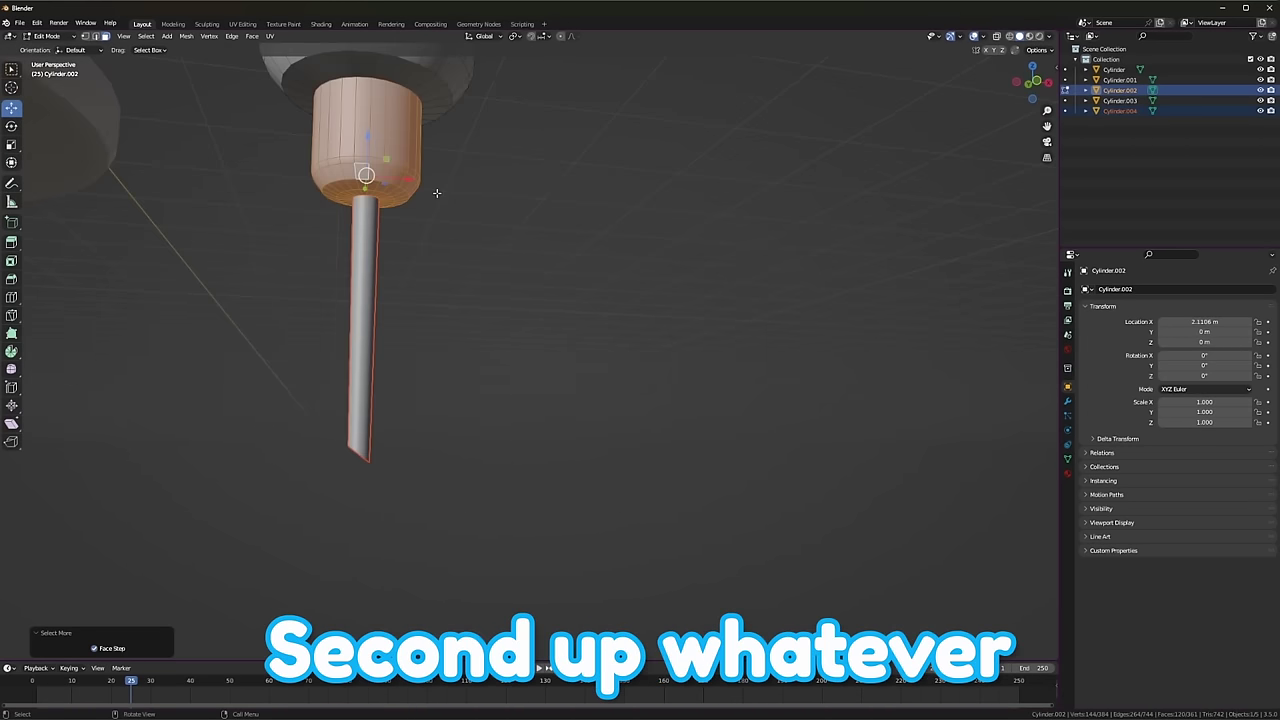
Separate the nozzle, the syringe's tube body and the flange into their own objects.
{"action": "key", "text": "p"}
{"action": "left_click", "coordinate": [436, 192]}
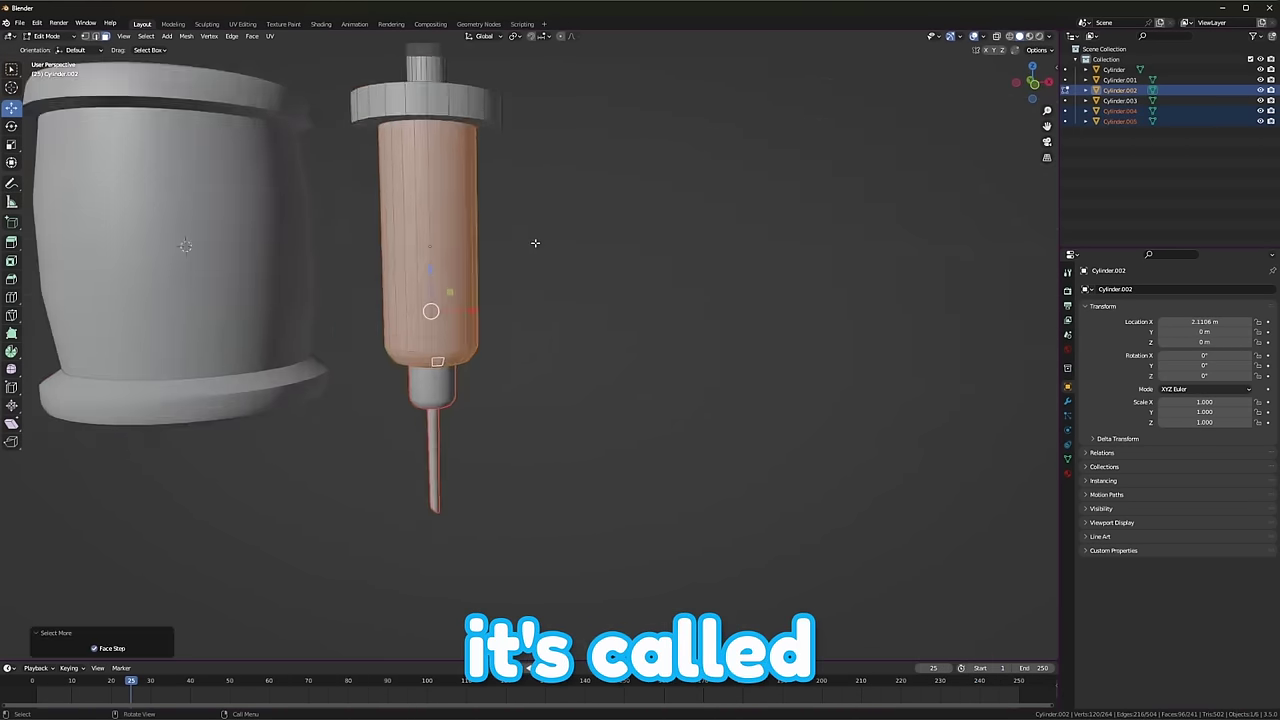
{"action": "scroll", "coordinate": [537, 227], "scroll_direction": "down", "scroll_amount": 2}
{"action": "middle_click_drag", "start_coordinate": [544, 214], "coordinate": [520, 271], "text": "shift"}
{"action": "scroll", "coordinate": [520, 271], "scroll_direction": "up", "scroll_amount": 3}
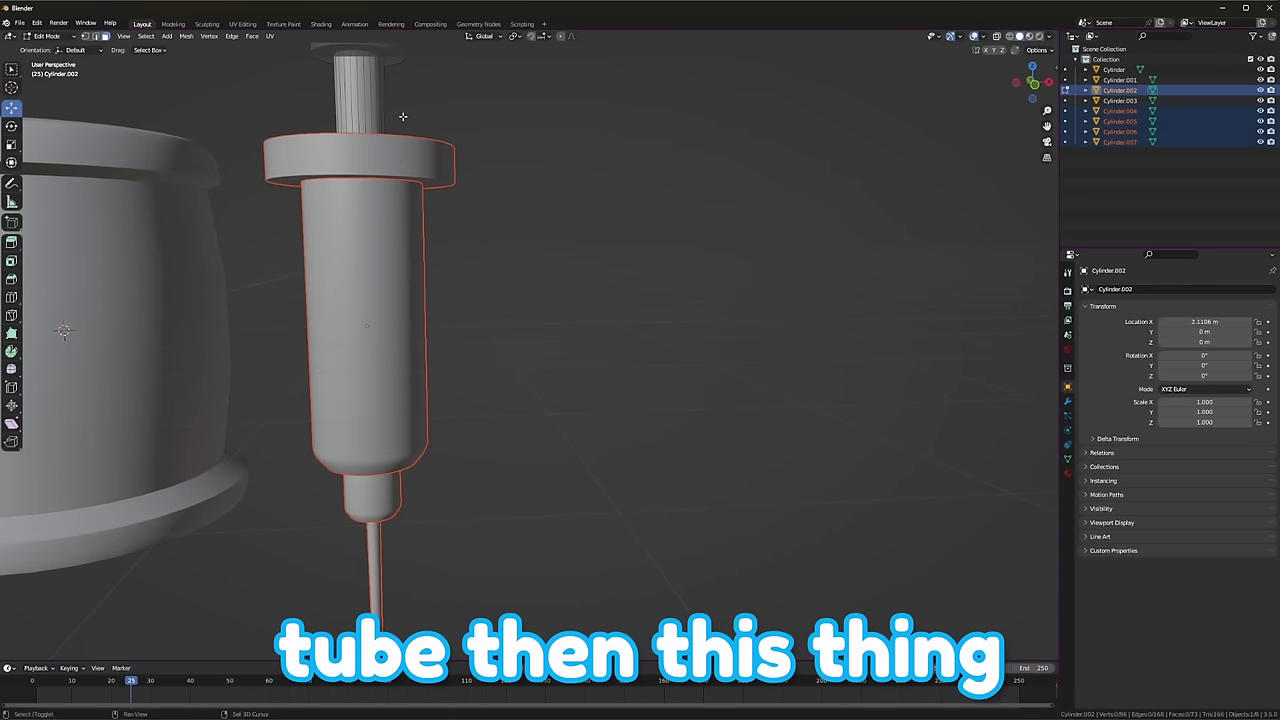
Separate the plunger rod together with its head into its own object.
{"action": "middle_click_drag", "start_coordinate": [403, 120], "coordinate": [415, 296], "text": "shift"}
{"action": "left_click", "coordinate": [375, 285], "text": "alt"}
{"action": "key", "text": "ctrl+KP_Add"}
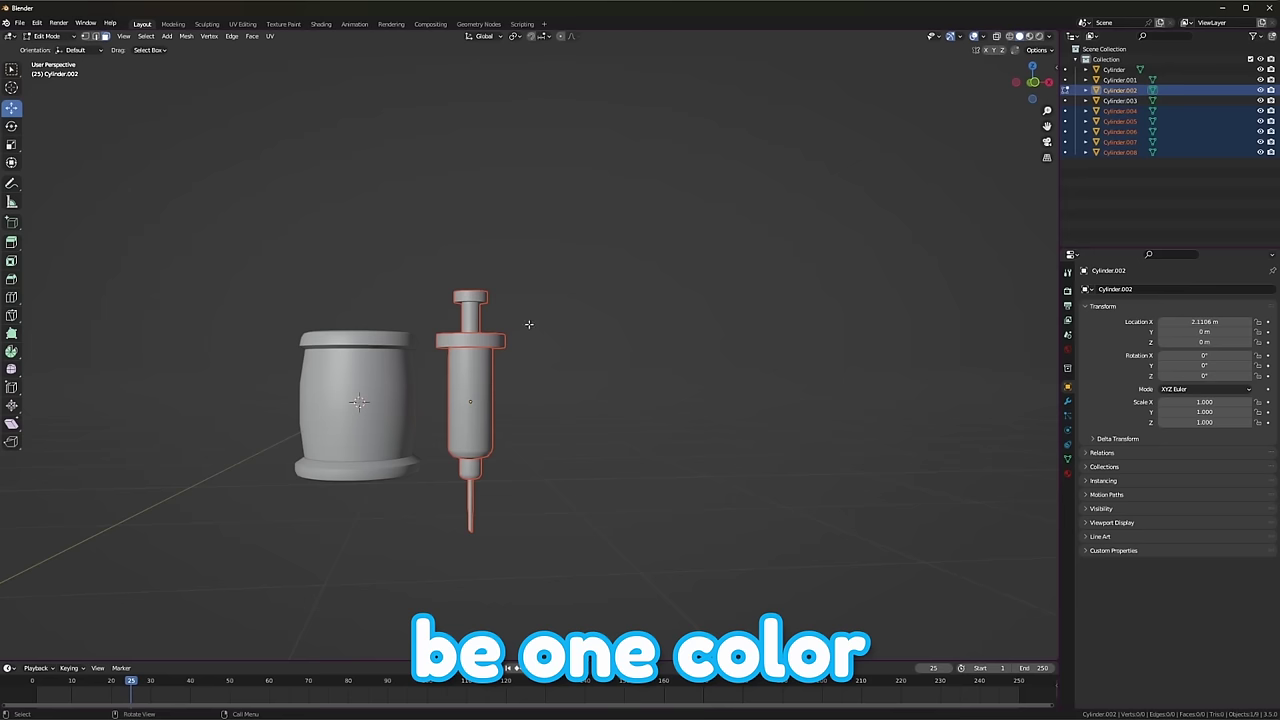
Bevel the upper and lower outer edges of the syringe's flange.
{"action": "scroll", "coordinate": [526, 323], "scroll_direction": "up", "scroll_amount": 5}
{"action": "left_click", "coordinate": [456, 338]}
{"action": "key", "text": "Tab"}
{"action": "scroll", "coordinate": [500, 305], "scroll_direction": "up", "scroll_amount": 1}
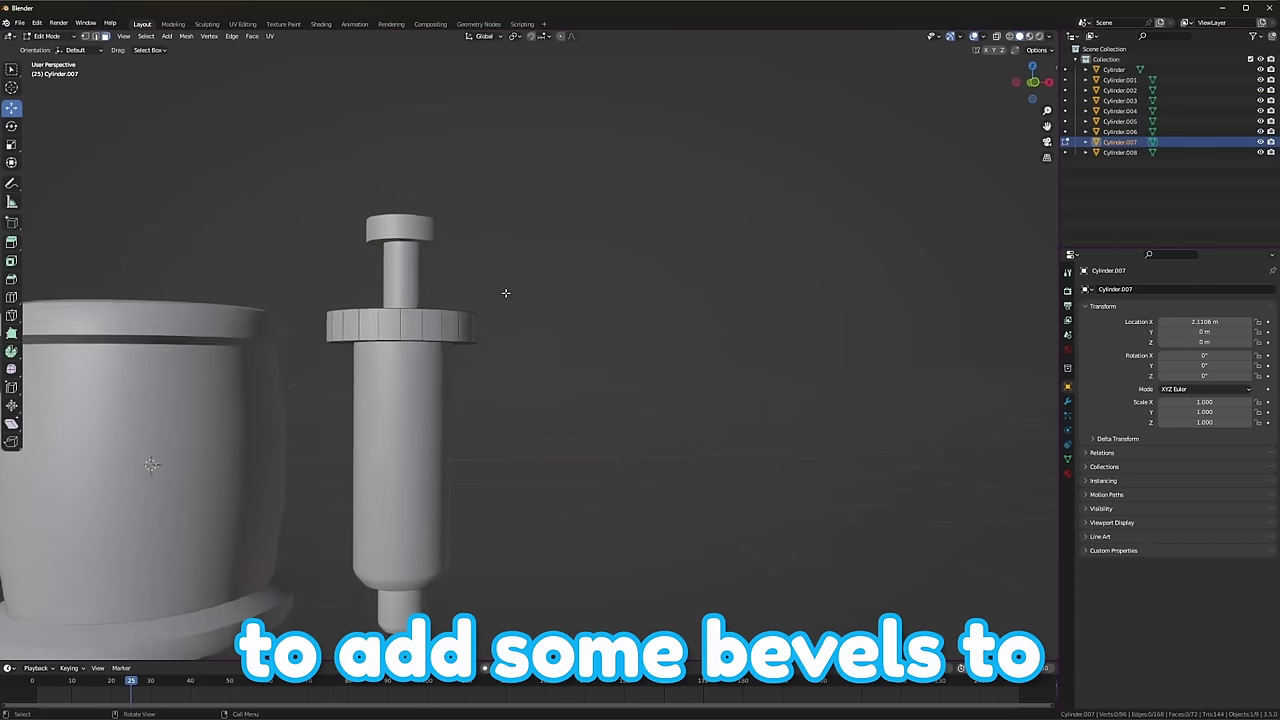
{"action": "middle_click_drag", "start_coordinate": [506, 294], "coordinate": [517, 320]}
{"action": "scroll", "coordinate": [470, 320], "scroll_direction": "up", "scroll_amount": 3}
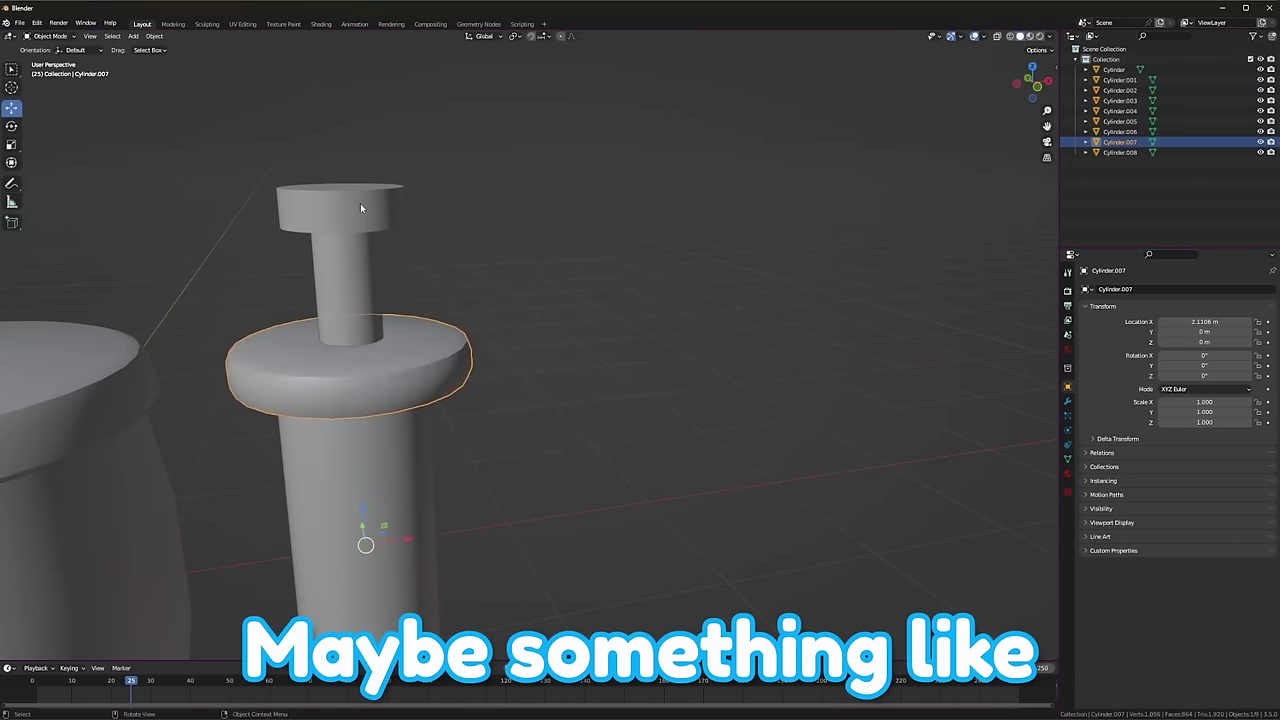
{"action": "key", "text": "Tab"}
Bevel the outer edges of the plunger's head.
{"action": "left_click", "coordinate": [360, 203]}
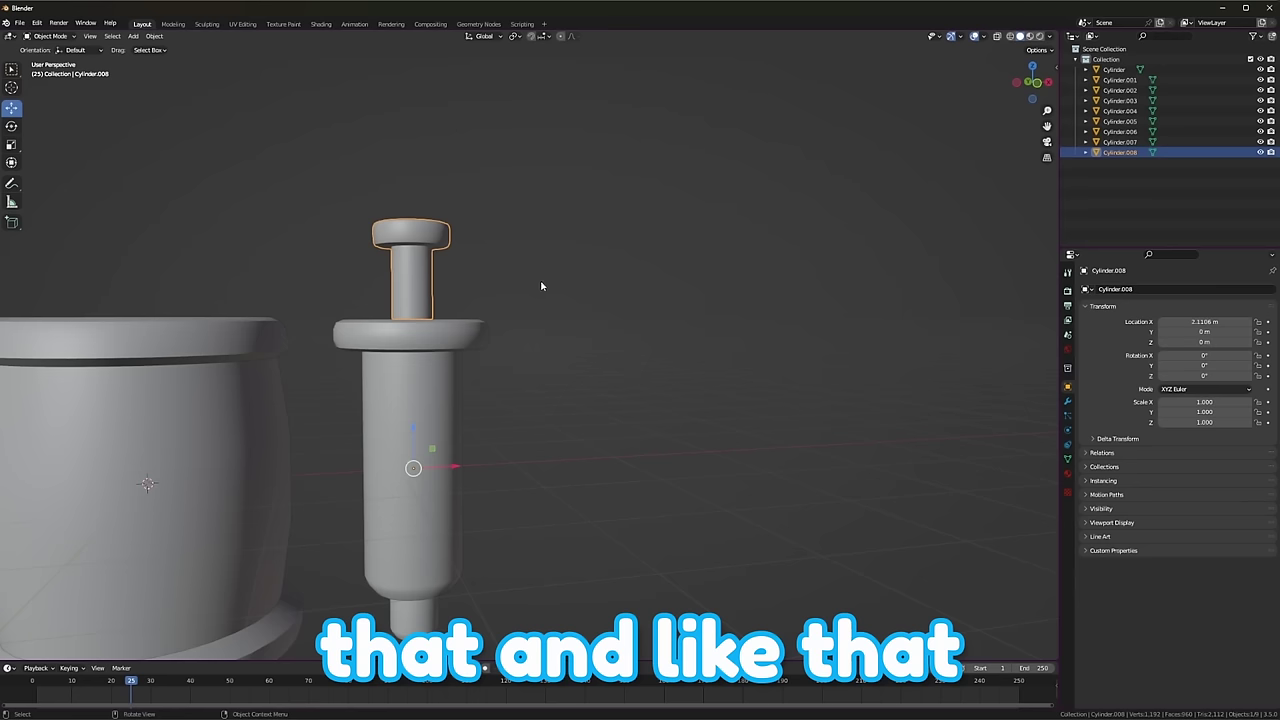
{"action": "scroll", "coordinate": [541, 287], "scroll_direction": "down", "scroll_amount": 3}
{"action": "middle_click_drag", "start_coordinate": [671, 422], "coordinate": [643, 377]}
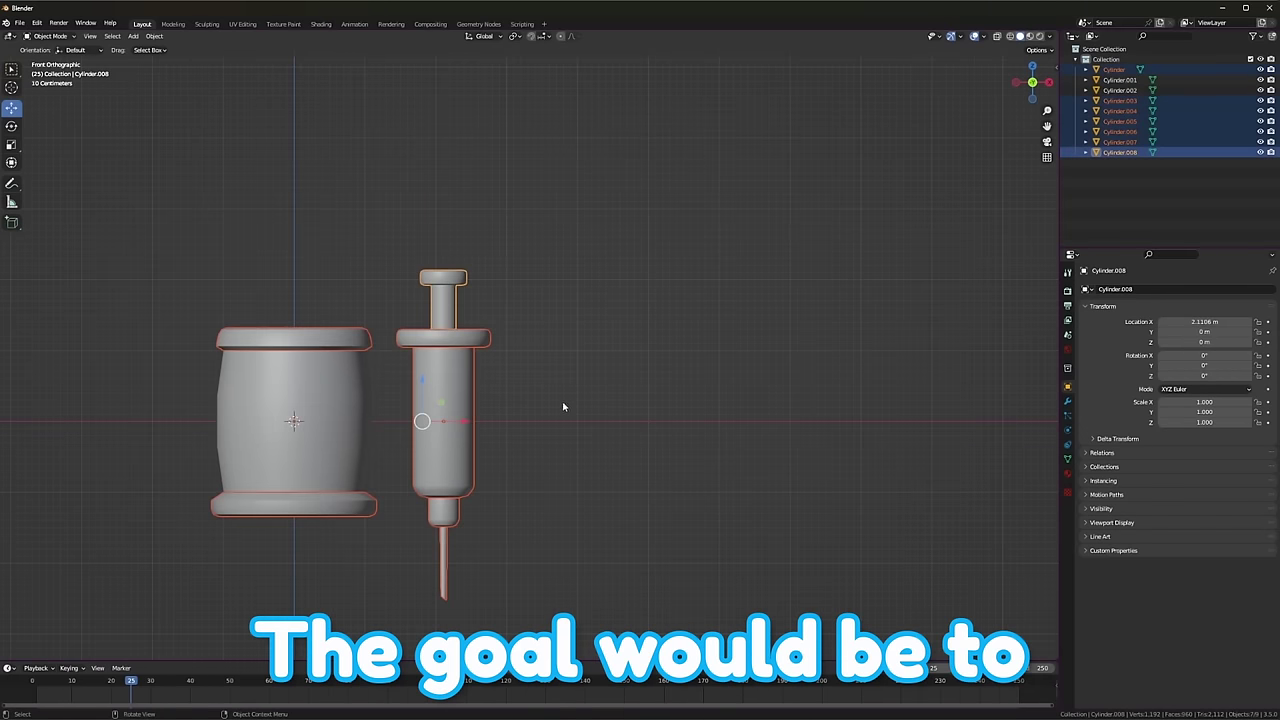
Rotate all the syringe parts 18.7° in front view and move them to about X 1.90 m, Z 0.37 m.
{"action": "key", "text": "alt+a"}
{"action": "left_click_drag", "start_coordinate": [512, 242], "coordinate": [391, 616]}
{"action": "key", "text": "r"}
{"action": "left_click", "coordinate": [600, 309]}
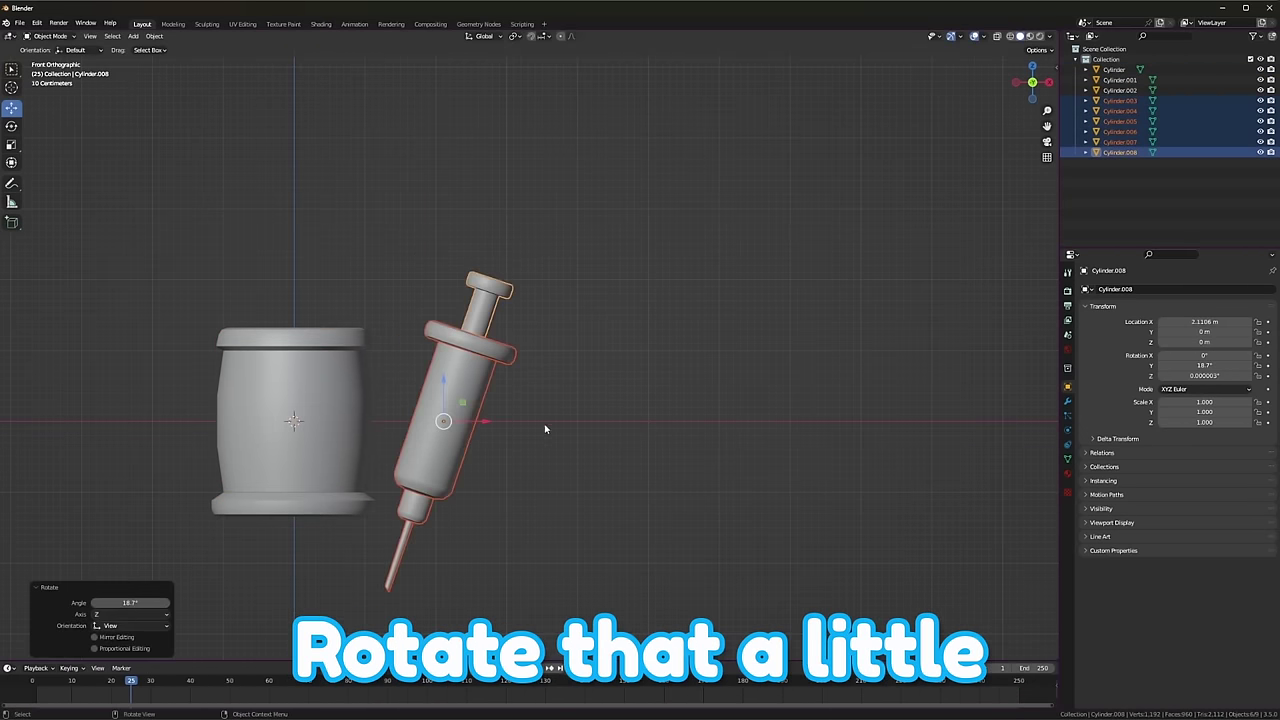
{"action": "key", "text": "g"}
{"action": "left_click", "coordinate": [519, 406]}
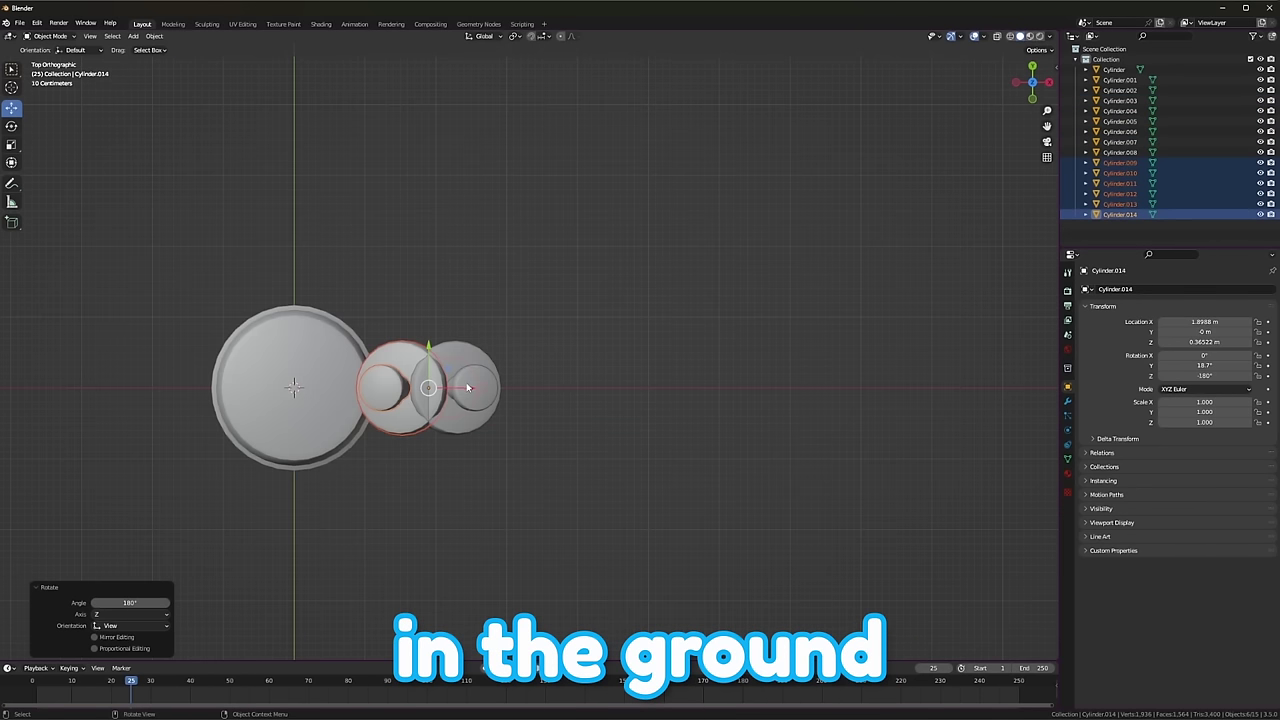
Move the syringe copy turned by 180° along X to about -1.94 m, on the opposite side of the containment tube.
{"action": "left_click_drag", "start_coordinate": [460, 396], "coordinate": [180, 396]}
{"action": "left_click_drag", "start_coordinate": [183, 396], "coordinate": [189, 396]}
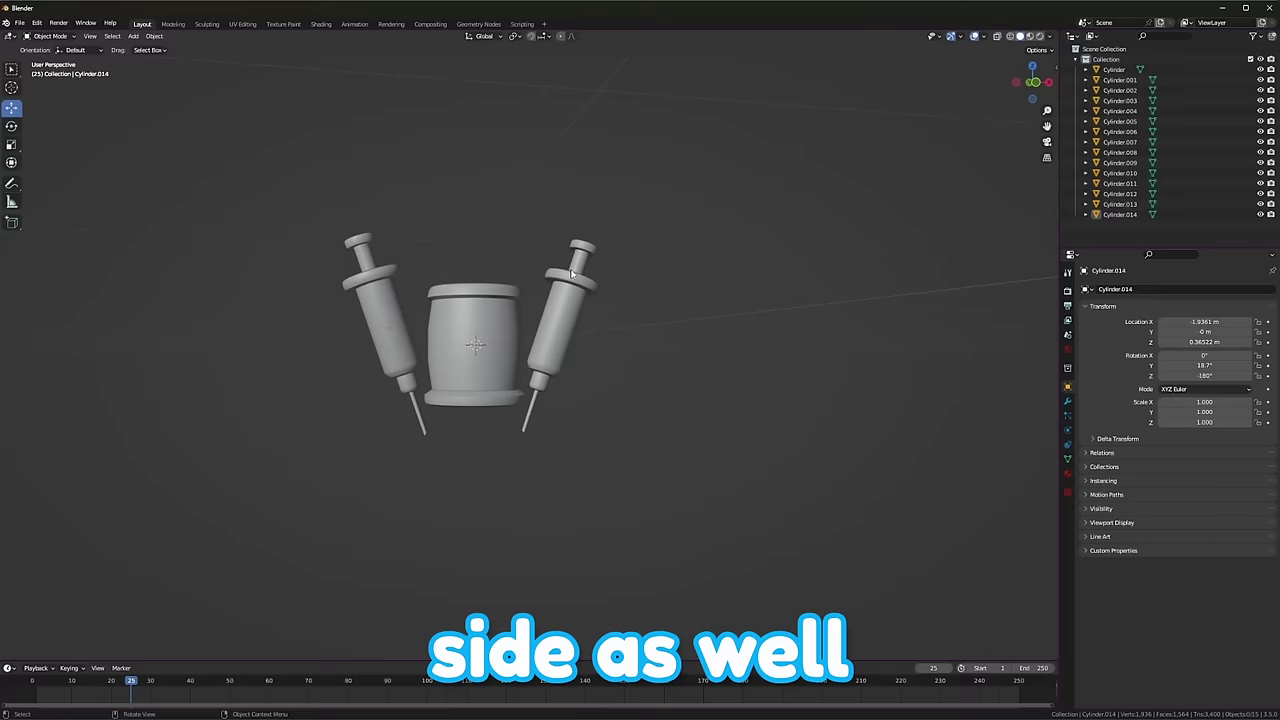
{"action": "middle_click_drag", "start_coordinate": [580, 292], "coordinate": [545, 292]}
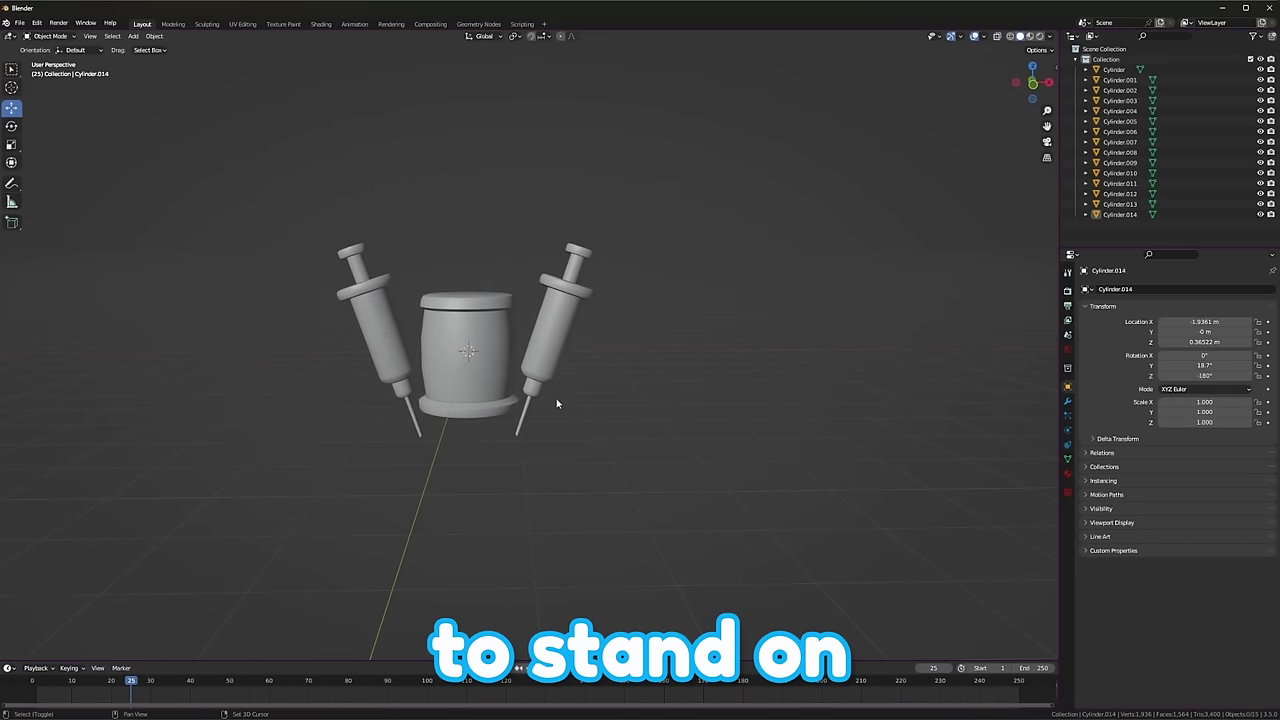
Add a 24-vertex cylinder with radius 1 m and depth 2 m at the origin and open its mesh for editing.
{"action": "key", "text": "shift+a"}
{"action": "left_click", "coordinate": [483, 358]}
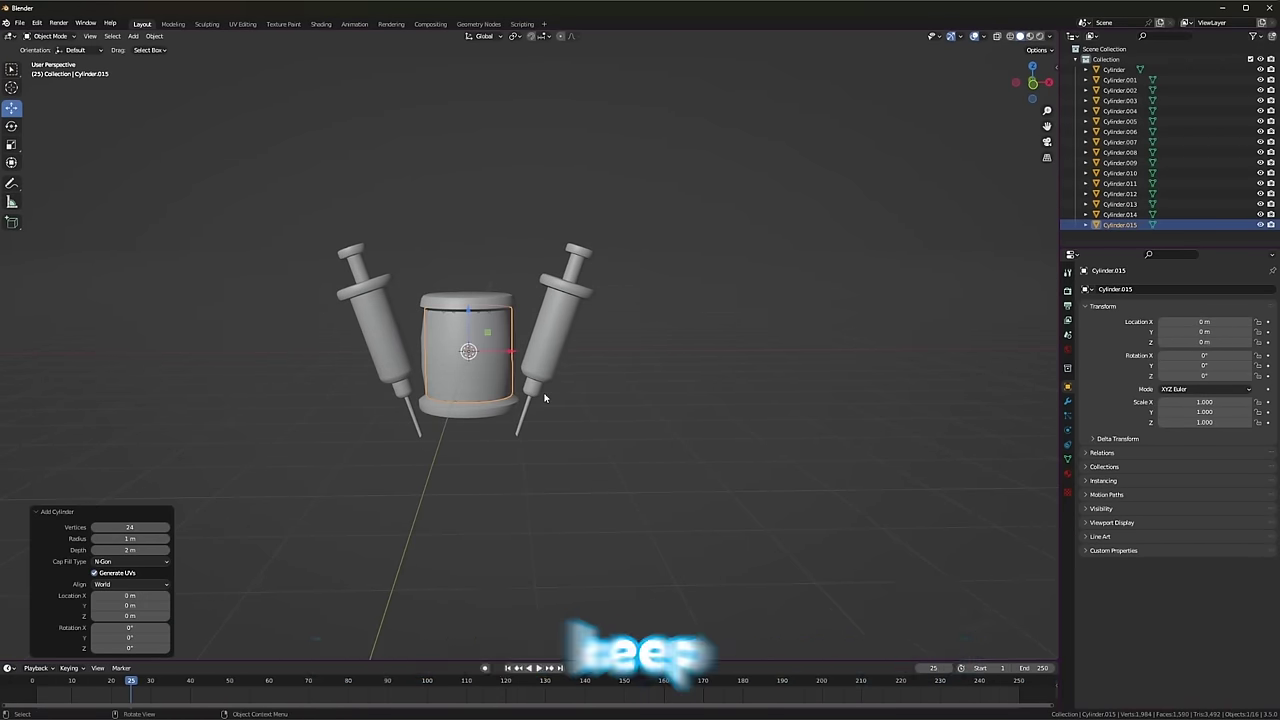
{"action": "key", "text": "Tab"}
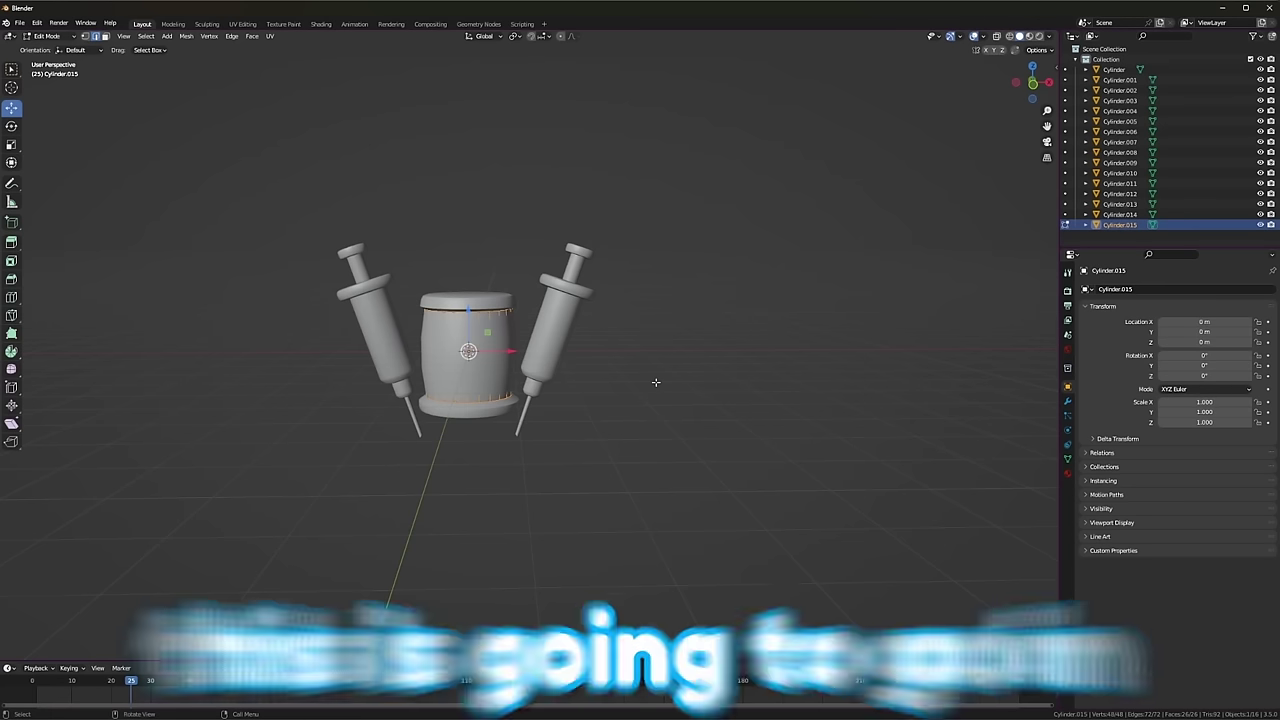
Flatten the cylinder along Z into a disc, lower it beneath the containment tube and widen it to reach under both syringes.
{"action": "key", "text": "s"}
{"action": "key", "text": "z"}
{"action": "left_click", "coordinate": [507, 368]}
{"action": "left_click_drag", "start_coordinate": [469, 304], "coordinate": [469, 358]}
{"action": "key", "text": "s"}
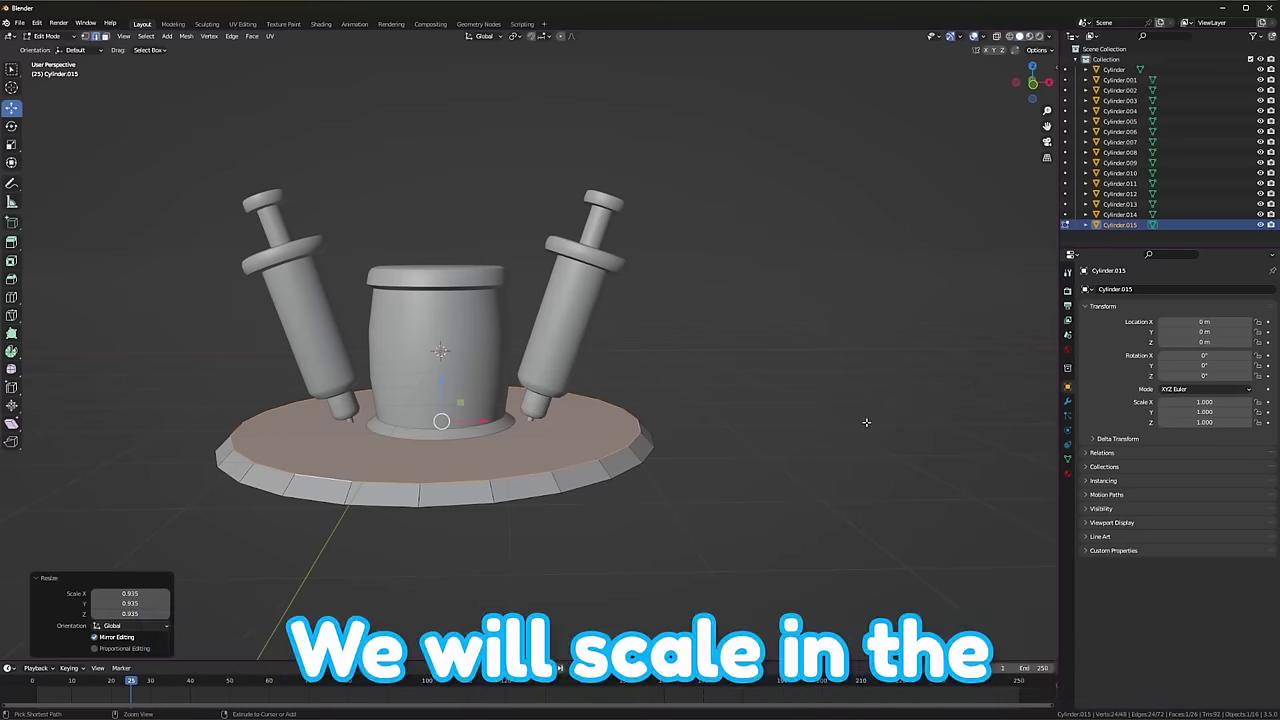
Bevel the upper edge of the base disc, then shade the disc smooth with Auto Smooth at 30°.
{"action": "key", "text": "ctrl+b"}
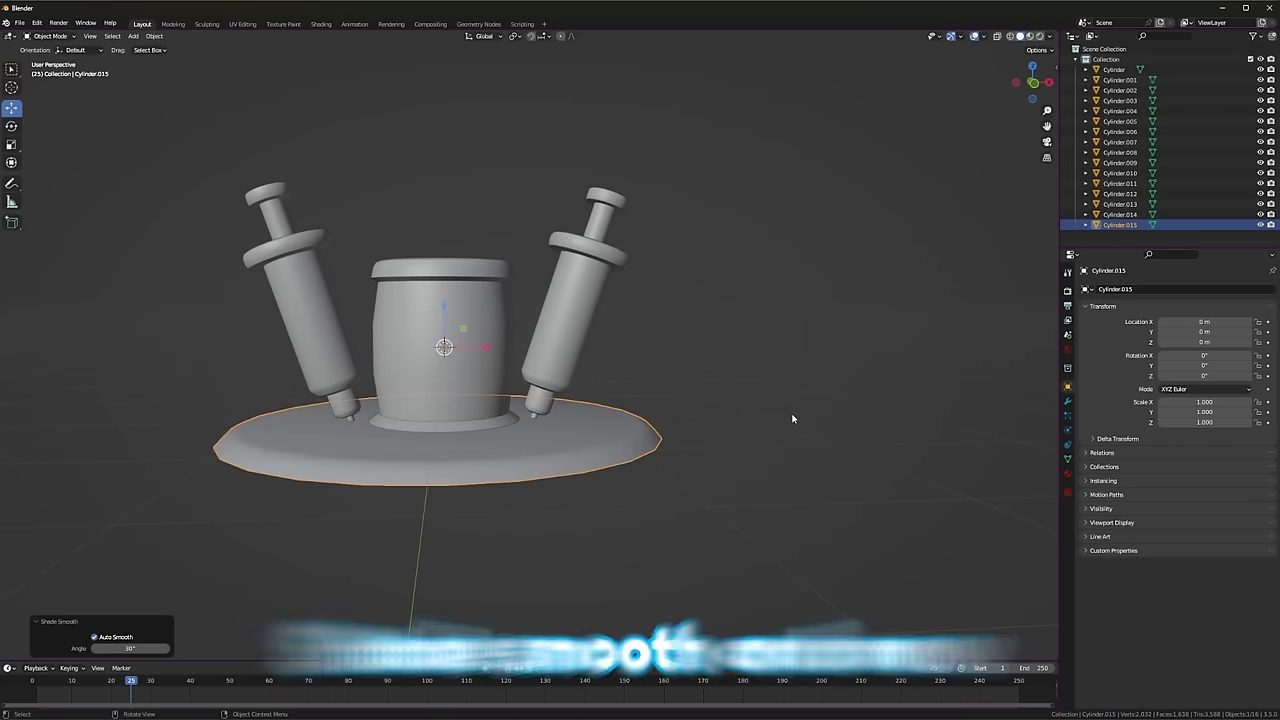
{"action": "left_click", "coordinate": [766, 366]}
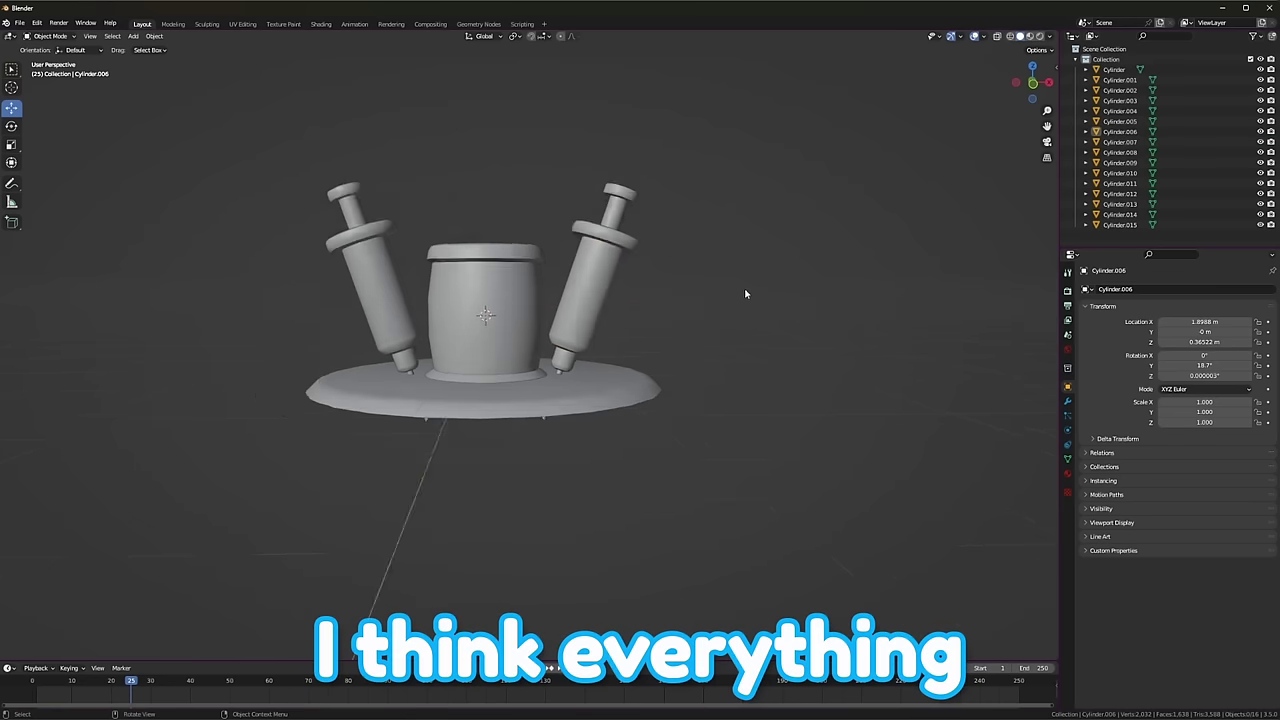
{"action": "scroll", "coordinate": [741, 300], "scroll_direction": "down", "scroll_amount": 2}
{"action": "mouse_move", "coordinate": [738, 315]}
{"action": "middle_mouse_down"}
{"action": "mouse_move", "coordinate": [515, 330]}
{"action": "mouse_move", "coordinate": [470, 292]}
{"action": "mouse_move", "coordinate": [751, 326]}
{"action": "middle_mouse_up"}
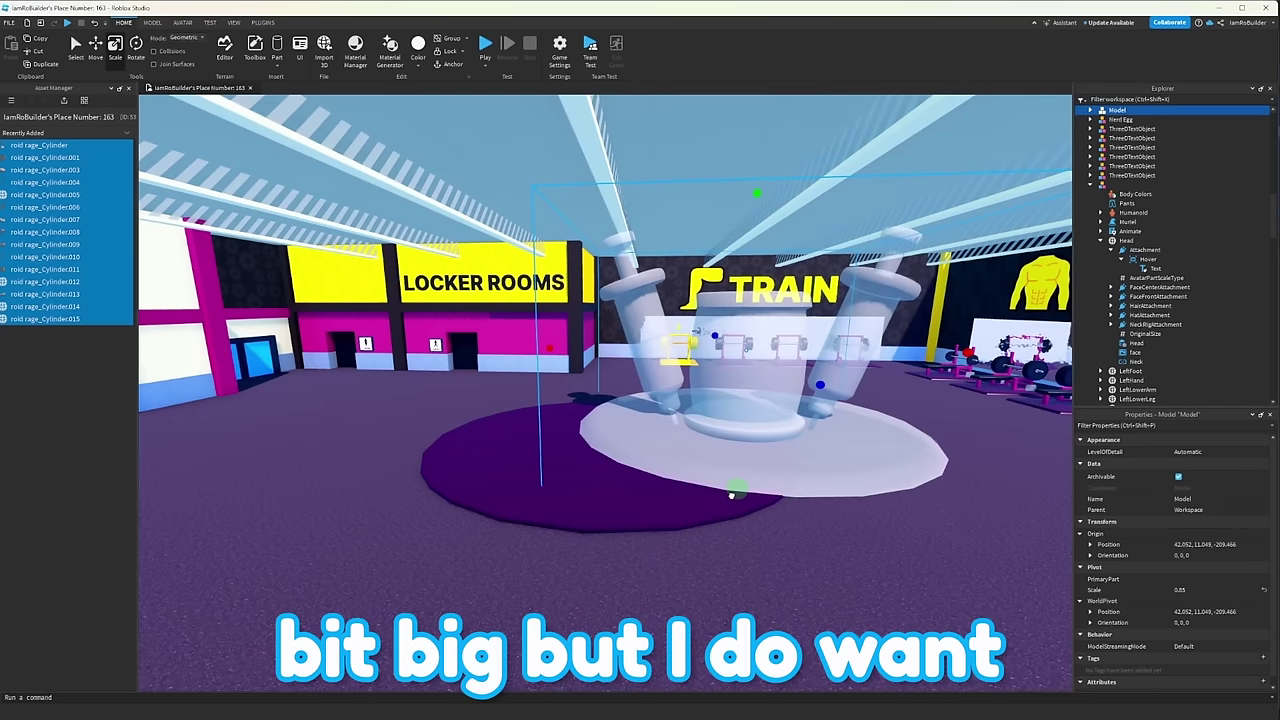
In Roblox Studio, scale the imported machine model to 0.862 and move it onto the purple floor disc, at about X 25.94, Z -202.
{"action": "scroll", "coordinate": [680, 408], "scroll_direction": "up", "scroll_amount": 3}
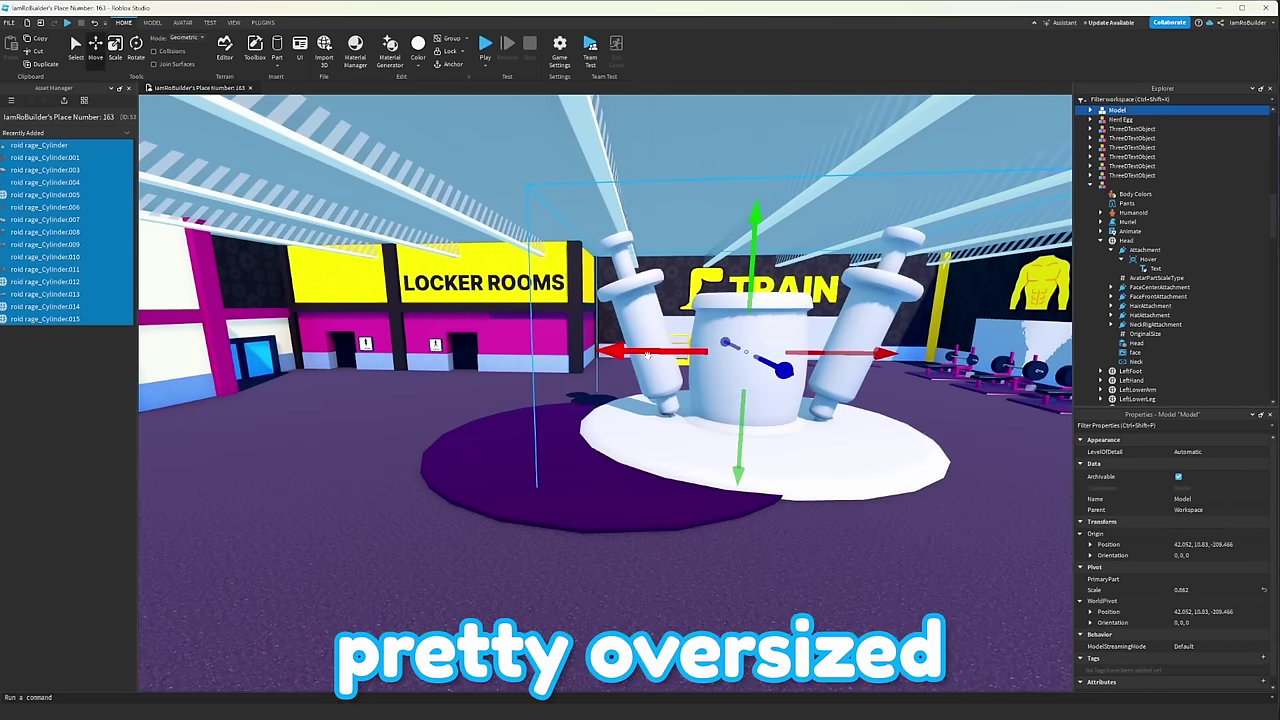
{"action": "key", "text": "a"}
{"action": "left_click_drag", "start_coordinate": [648, 352], "coordinate": [596, 363]}
{"action": "key", "text": "a"}
{"action": "right_click_drag", "start_coordinate": [596, 363], "coordinate": [608, 359]}
{"action": "left_click_drag", "start_coordinate": [608, 359], "coordinate": [672, 358]}
{"action": "right_click_drag", "start_coordinate": [672, 358], "coordinate": [600, 358]}
{"action": "key", "text": "d"}
{"action": "key", "text": "s"}
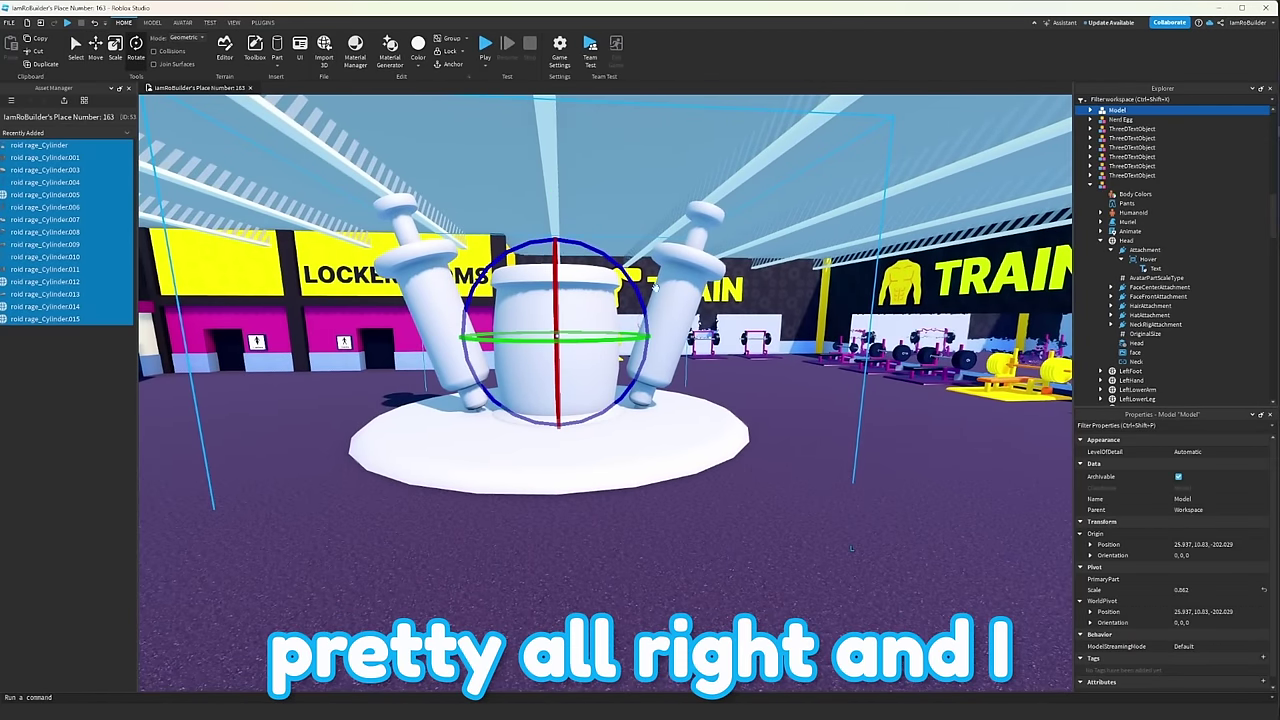
Rotate the machine model about its vertical axis.
{"action": "key", "text": "w"}
{"action": "right_click_drag", "start_coordinate": [678, 294], "coordinate": [697, 286]}
{"action": "key", "text": "e"}
{"action": "key", "text": "s"}
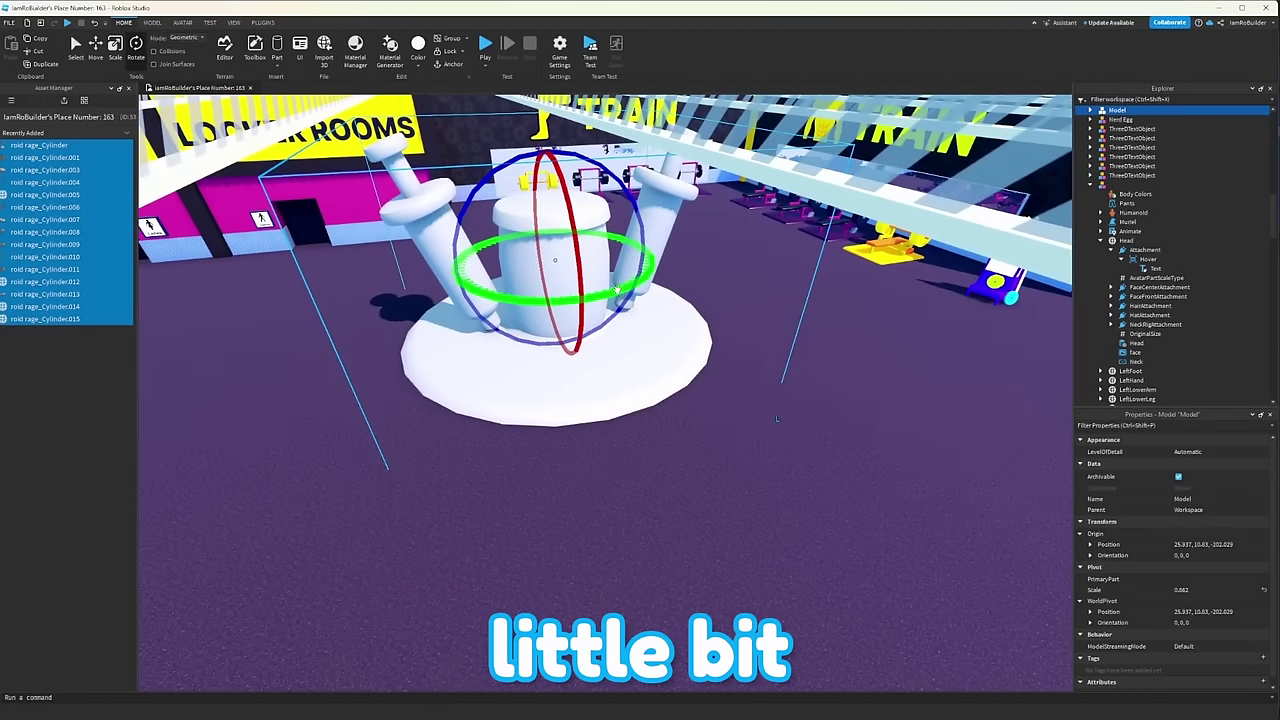
{"action": "left_click_drag", "start_coordinate": [617, 288], "coordinate": [647, 363]}
Delete the old dark purple disc part underneath the machine.
{"action": "left_click", "coordinate": [808, 463]}
{"action": "key", "text": "w"}
{"action": "right_click_drag", "start_coordinate": [657, 426], "coordinate": [592, 507]}
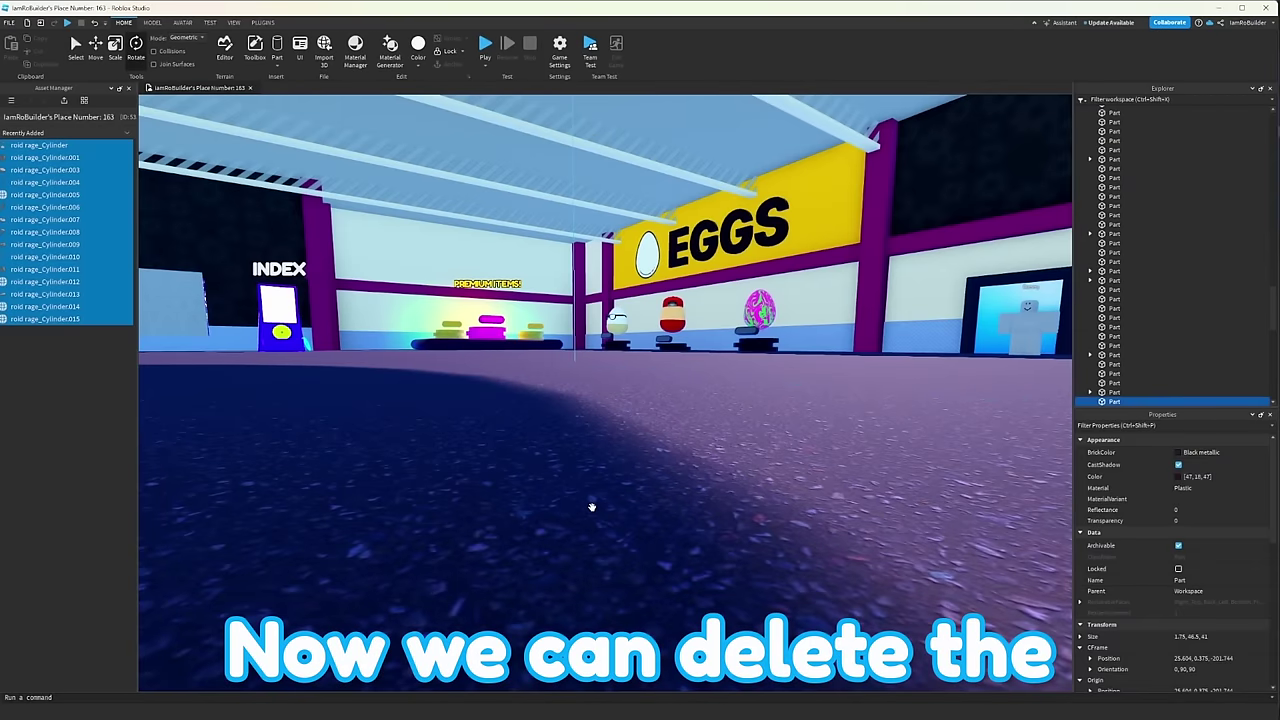
{"action": "key", "text": "Delete"}
{"action": "right_click_drag", "start_coordinate": [592, 507], "coordinate": [677, 434]}
{"action": "scroll", "coordinate": [677, 434], "scroll_direction": "down", "scroll_amount": 5}
{"action": "mouse_move", "coordinate": [657, 363]}
{"action": "right_mouse_down"}
{"action": "mouse_move", "coordinate": [670, 339]}
{"action": "mouse_move", "coordinate": [657, 343]}
{"action": "right_mouse_up"}
{"action": "scroll", "coordinate": [673, 323], "scroll_direction": "up", "scroll_amount": 3}
{"action": "key", "text": "a"}
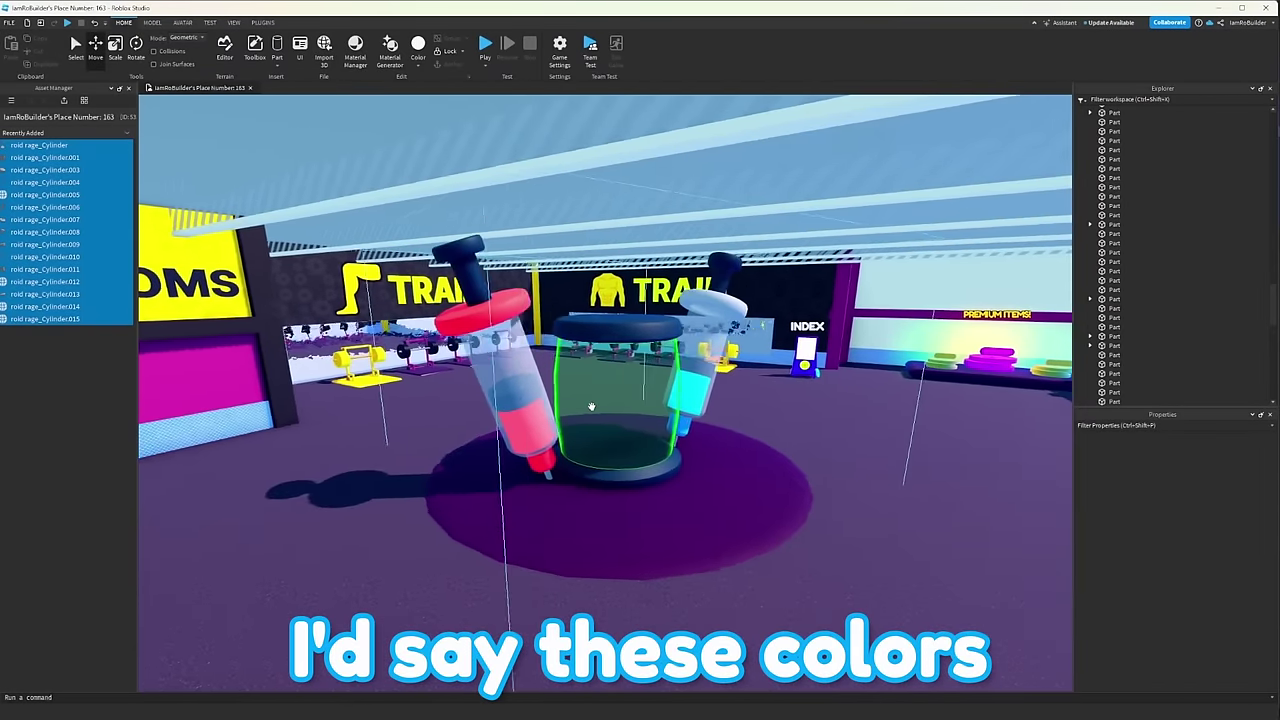
Recolour the white upper flange of the blue-filled syringe to a bright blue.
{"action": "right_click_drag", "start_coordinate": [594, 414], "coordinate": [591, 406]}
{"action": "key", "text": "w"}
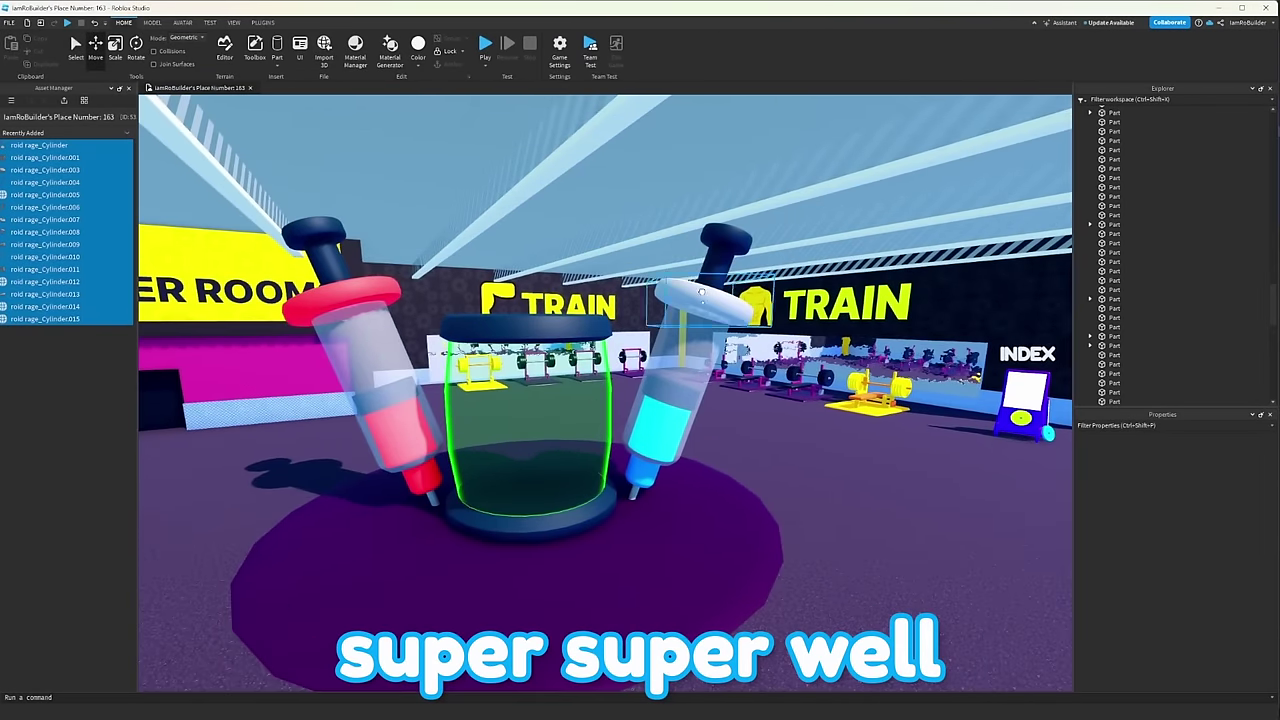
{"action": "left_click", "coordinate": [1224, 454]}
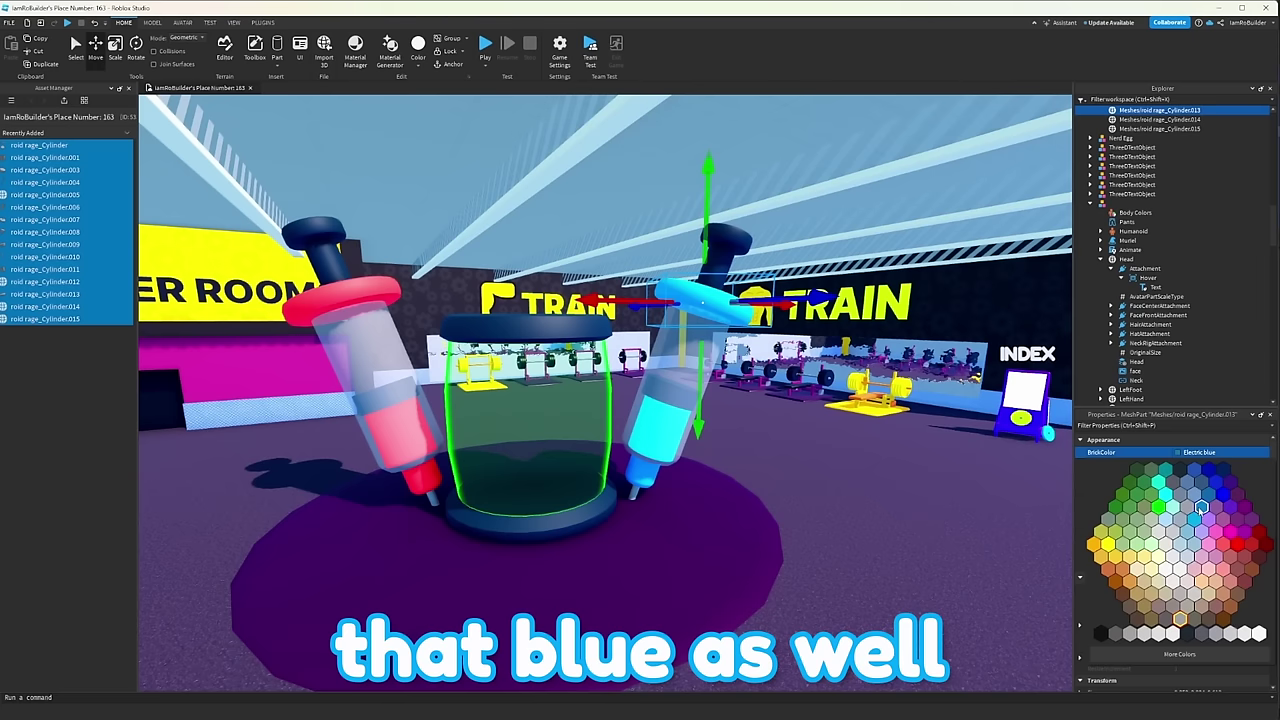
{"action": "left_click", "coordinate": [1195, 517]}
{"action": "left_click", "coordinate": [920, 480]}
{"action": "right_click_drag", "start_coordinate": [920, 480], "coordinate": [840, 477]}
{"action": "key", "text": "s"}
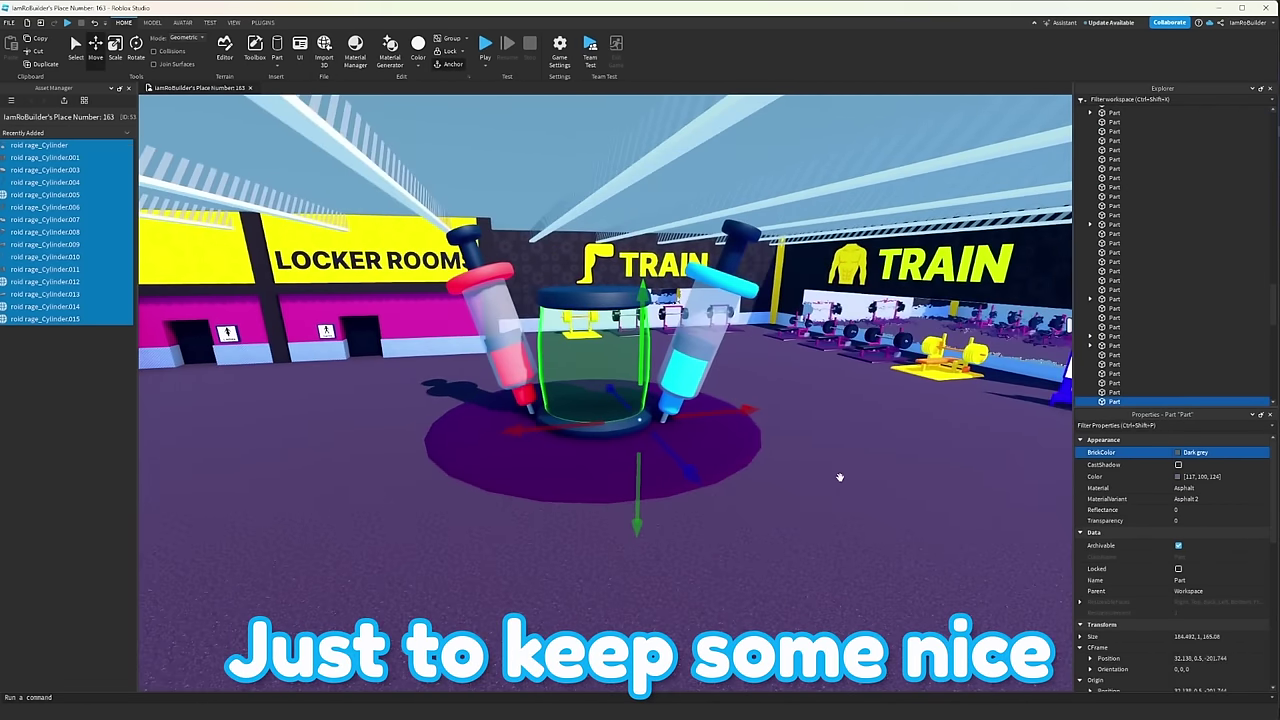
Set the material of both syringes' transparent barrels to ForceField.
{"action": "key", "text": "a"}
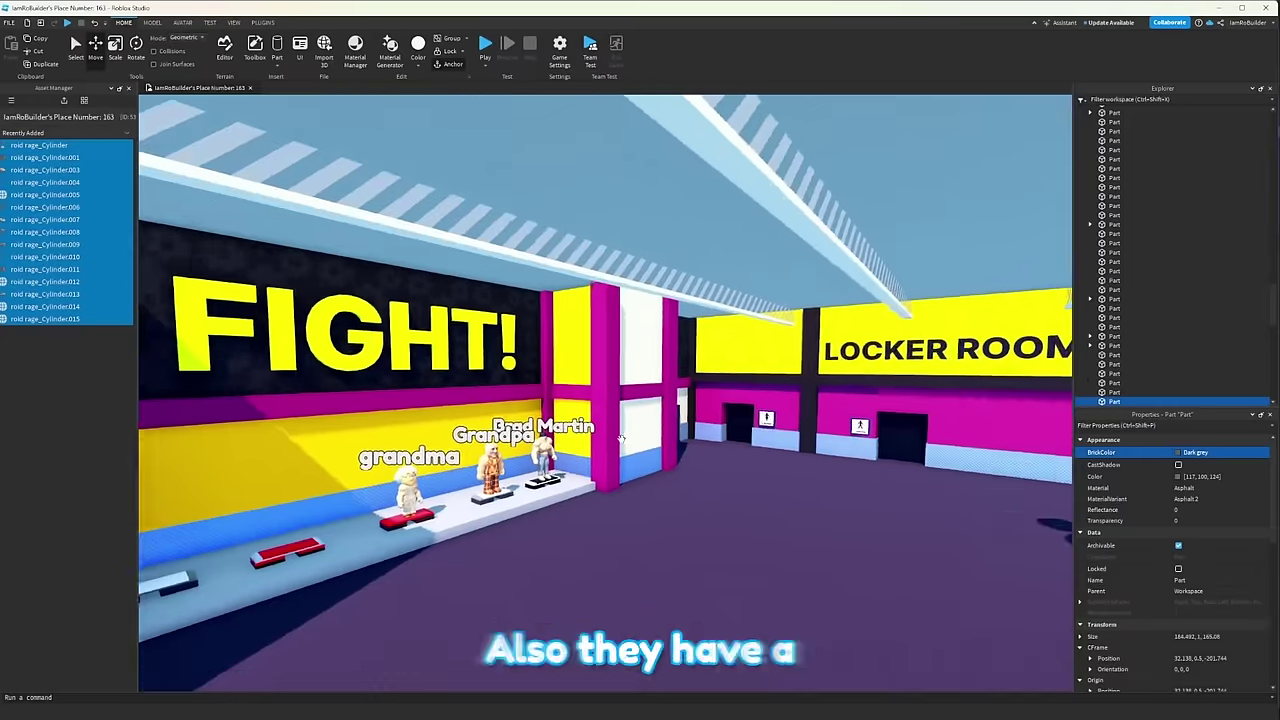
{"action": "key", "text": "w"}
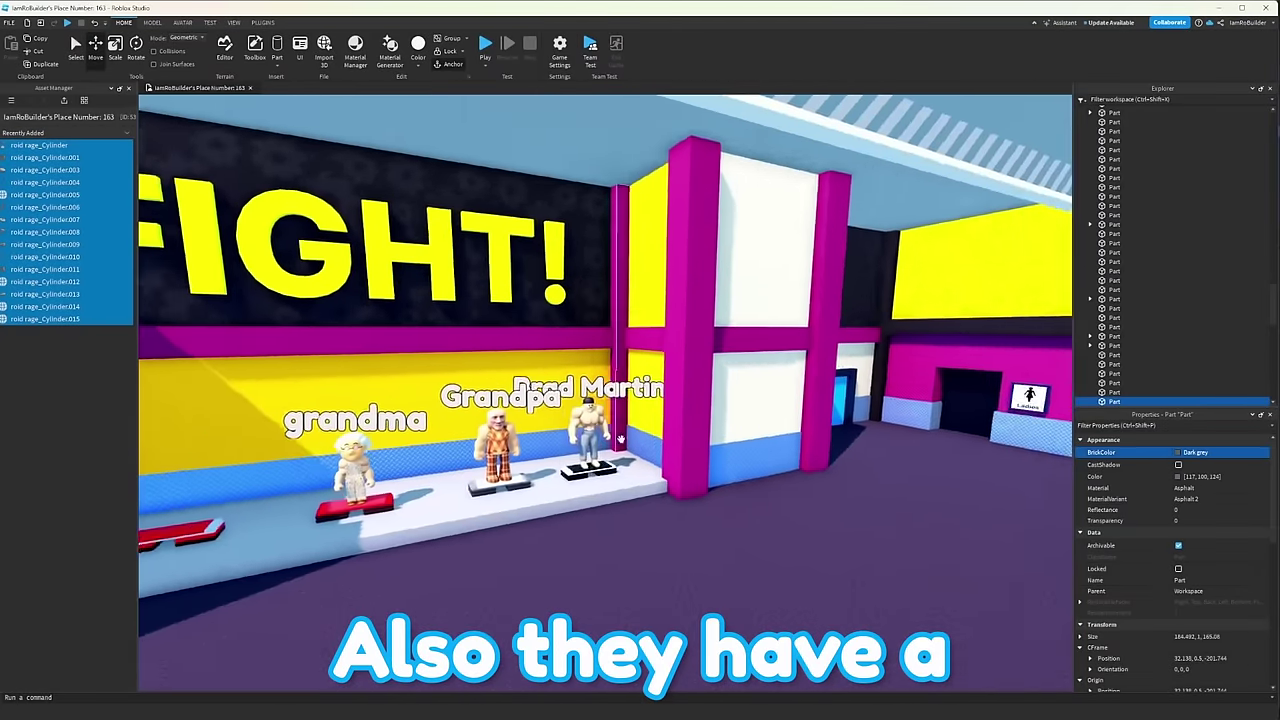
{"action": "key", "text": "a"}
{"action": "key", "text": "f"}
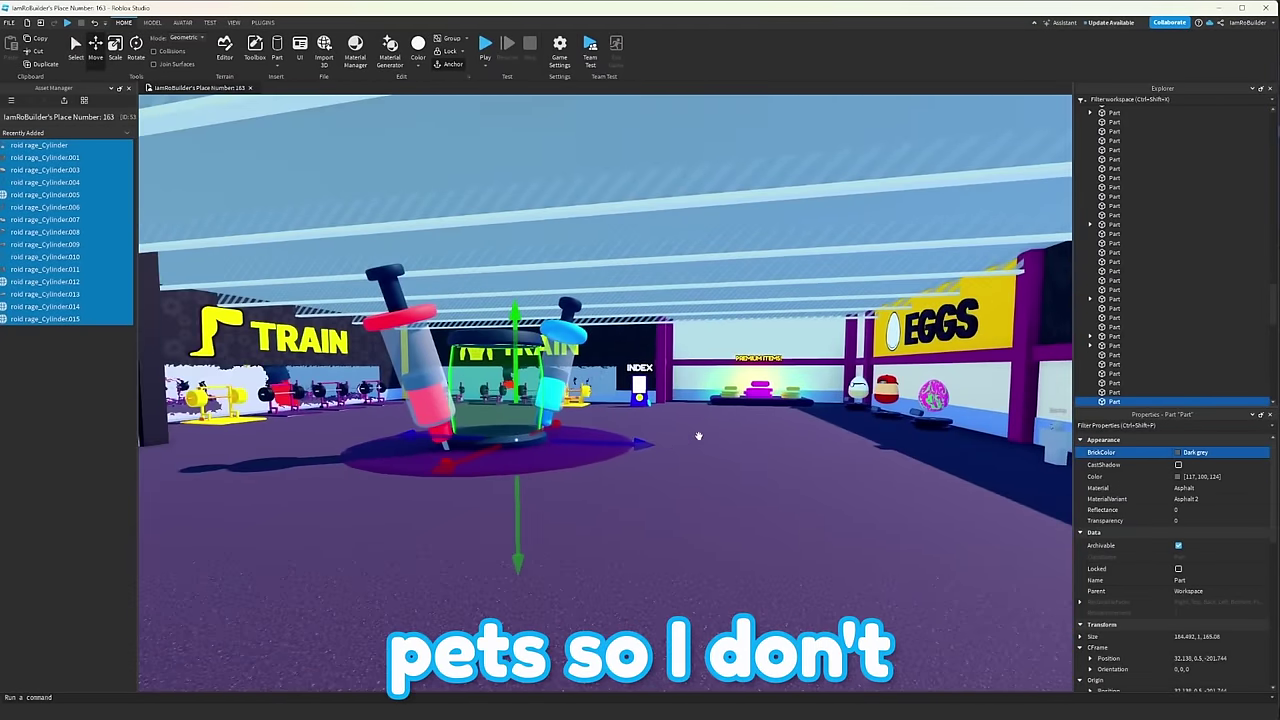
{"action": "key", "text": "w"}
{"action": "right_click_drag", "start_coordinate": [703, 436], "coordinate": [706, 432]}
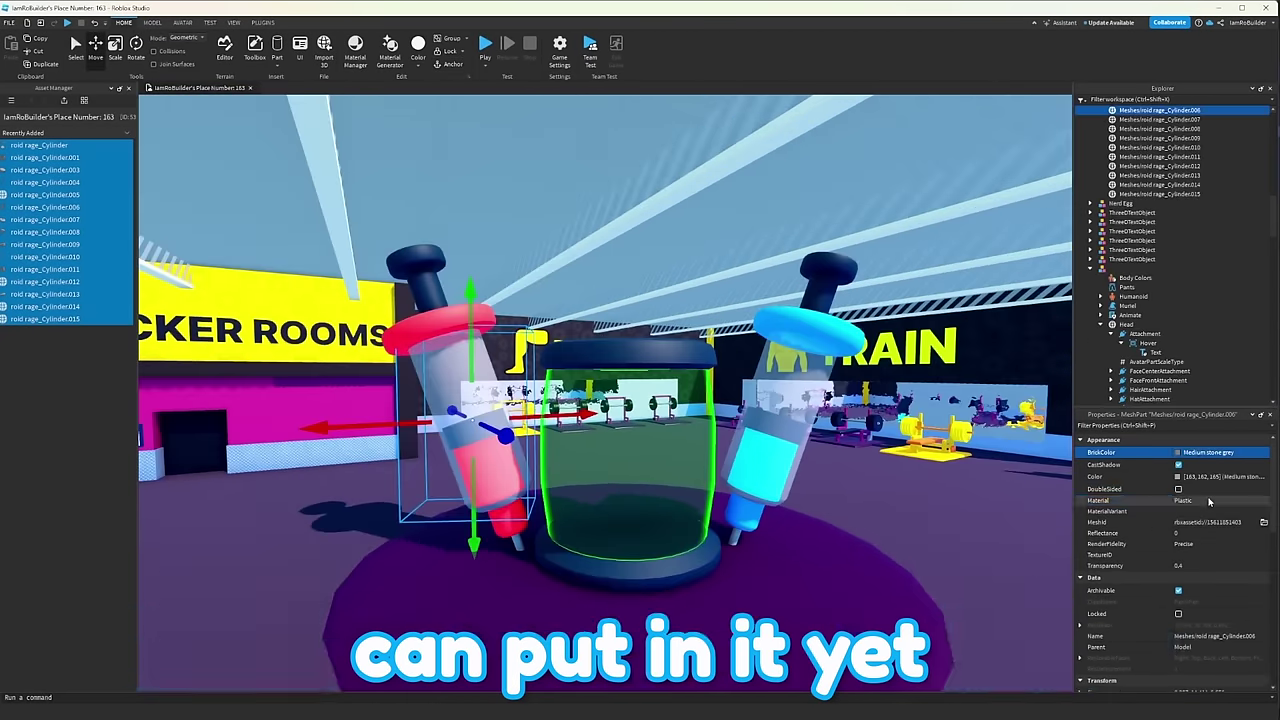
{"action": "left_click", "coordinate": [1200, 500]}
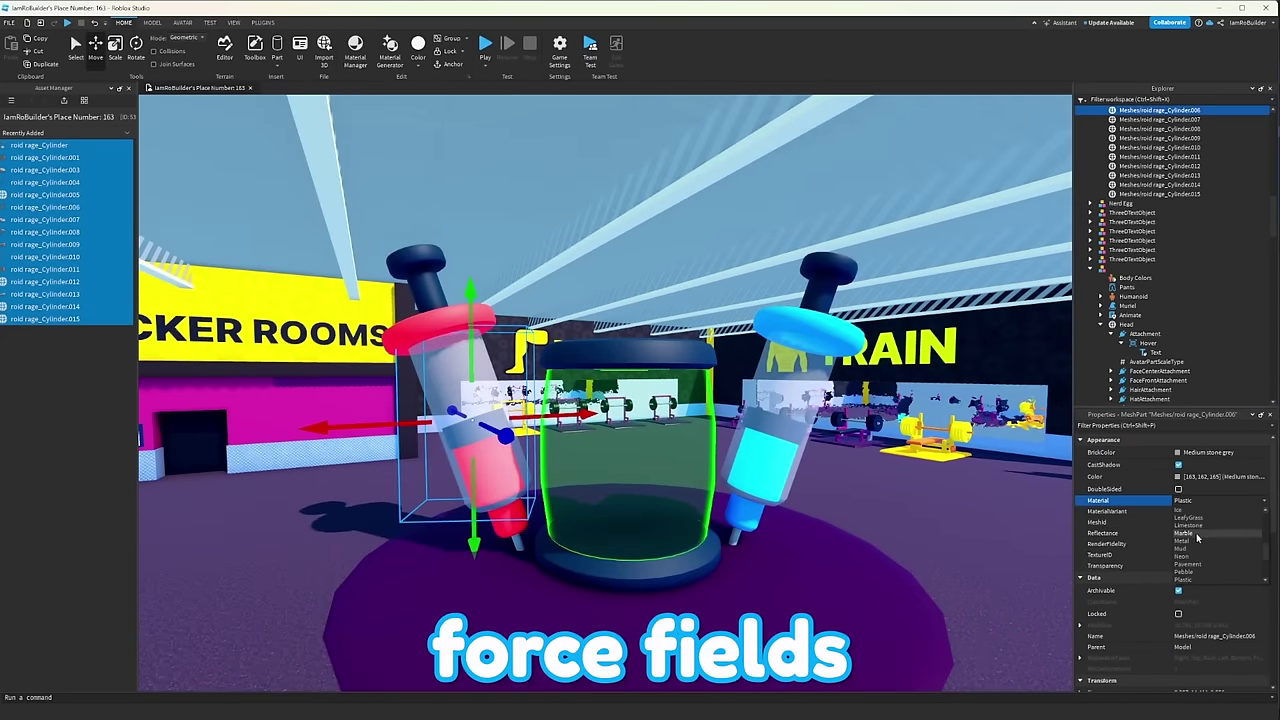
{"action": "left_click", "coordinate": [1190, 533]}
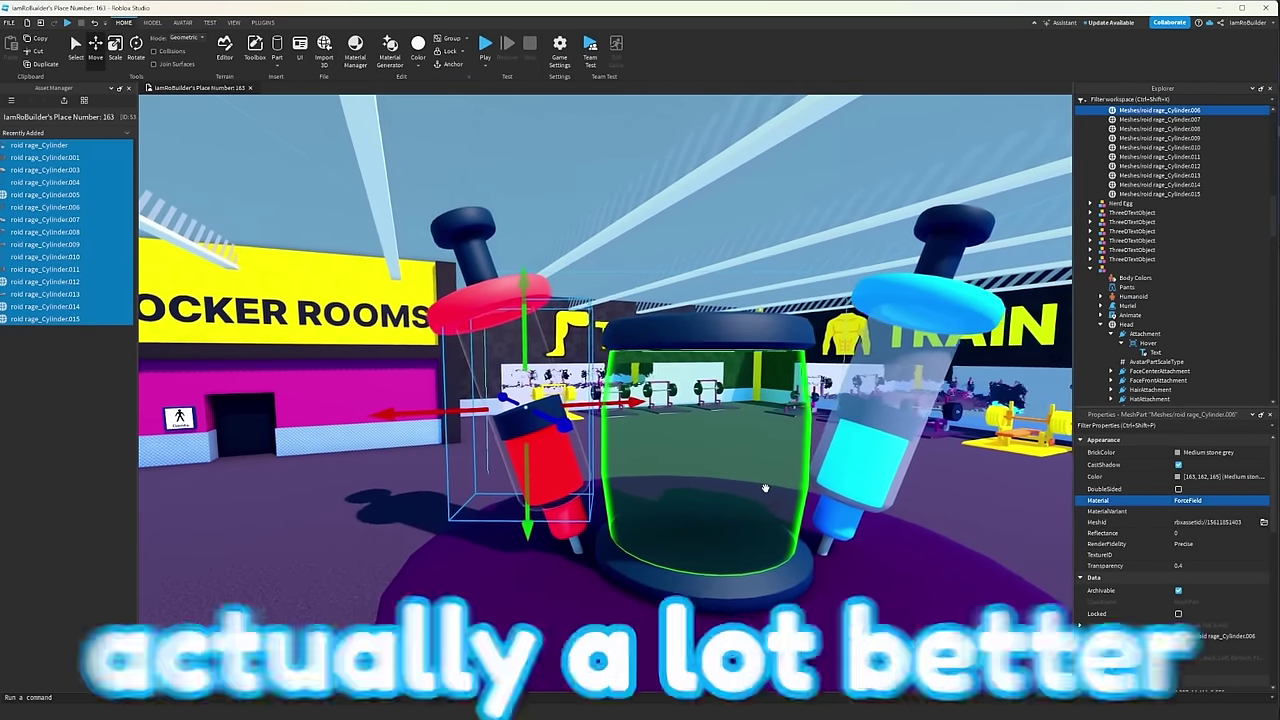
{"action": "left_click", "coordinate": [923, 530]}
{"action": "scroll", "coordinate": [923, 527], "scroll_direction": "down", "scroll_amount": 5}
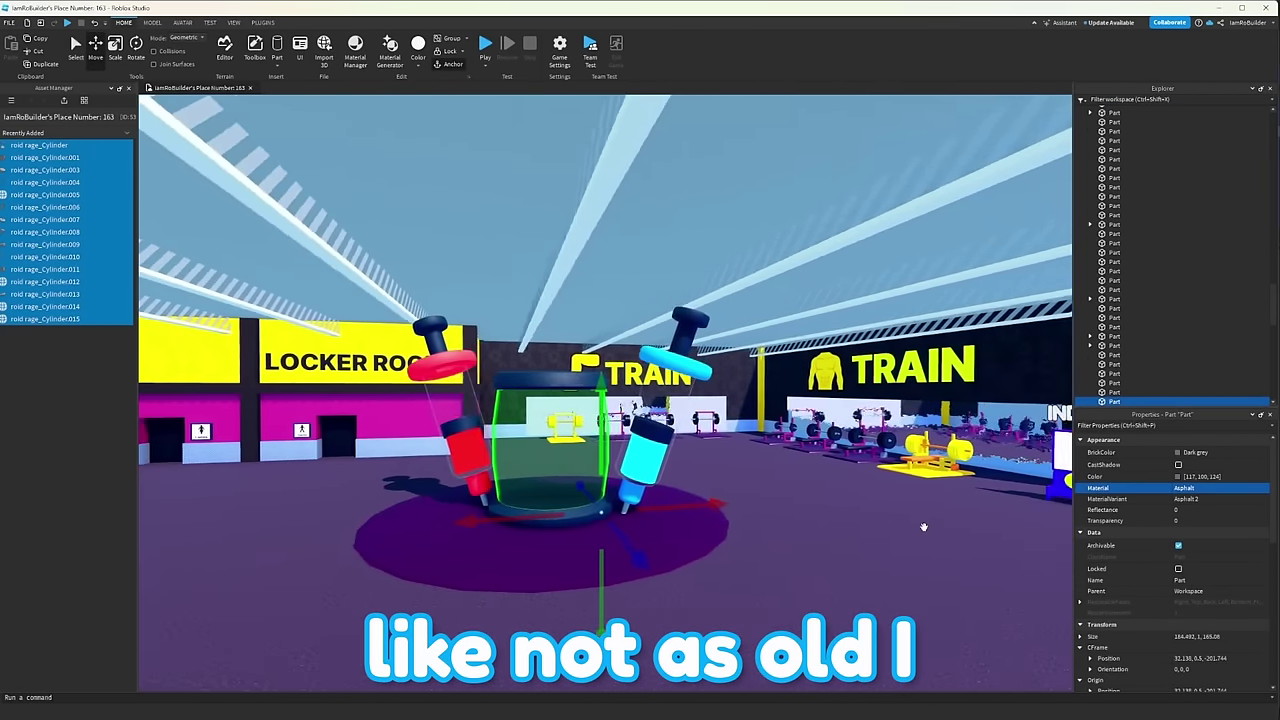
Examine the coloured machine from several sides within the gym map.
{"action": "scroll", "coordinate": [923, 527], "scroll_direction": "up", "scroll_amount": 6}
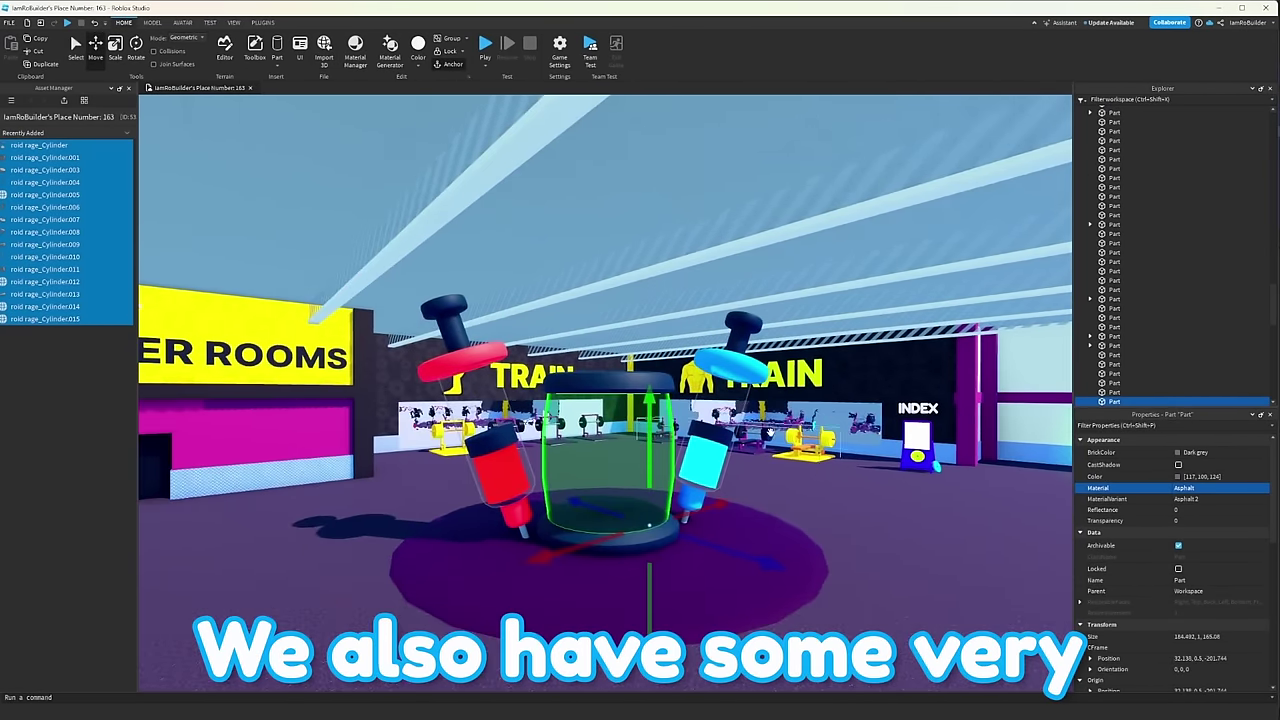
{"action": "right_click_drag", "start_coordinate": [770, 432], "coordinate": [621, 401]}
{"action": "key", "text": "d"}
{"action": "key", "text": "a"}
{"action": "right_click_drag", "start_coordinate": [780, 540], "coordinate": [781, 541]}
{"action": "key", "text": "a"}
{"action": "key", "text": "s"}
{"action": "key", "text": "a"}
{"action": "right_click_drag", "start_coordinate": [551, 569], "coordinate": [535, 568]}
{"action": "key", "text": "w"}
{"action": "key", "text": "d"}
{"action": "key", "text": "s"}
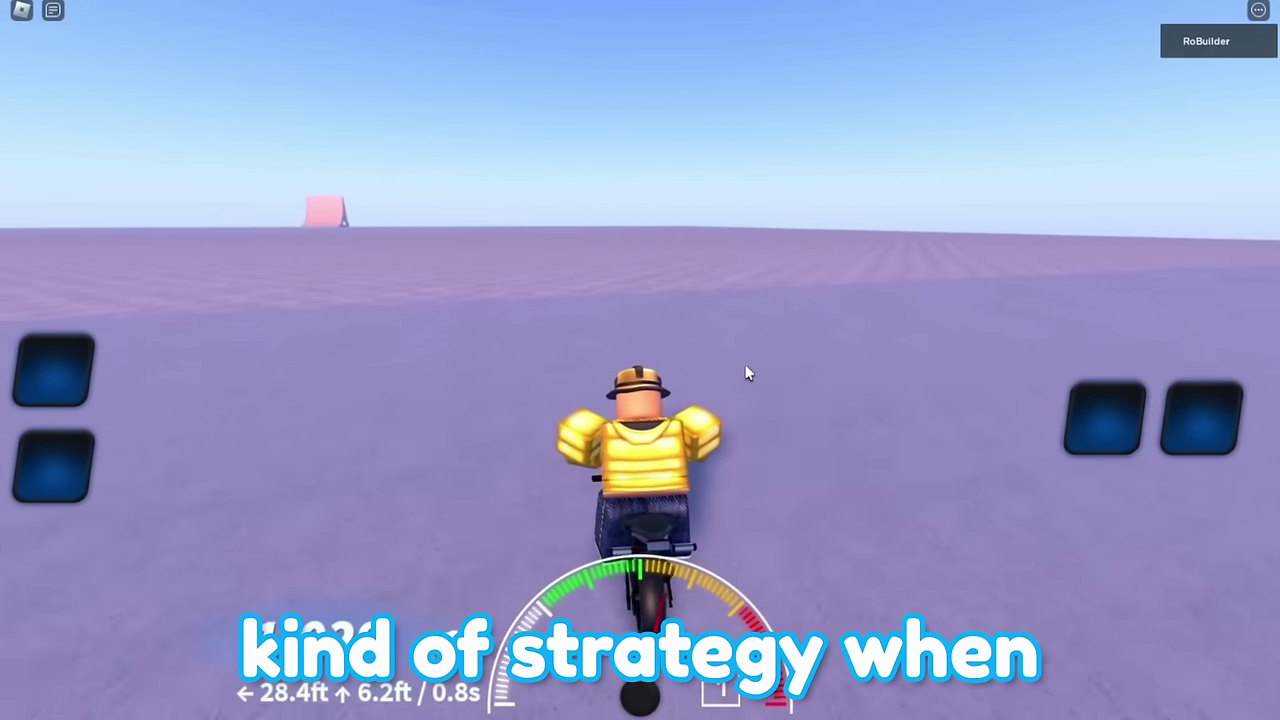
{"action": "key", "text": "a"}
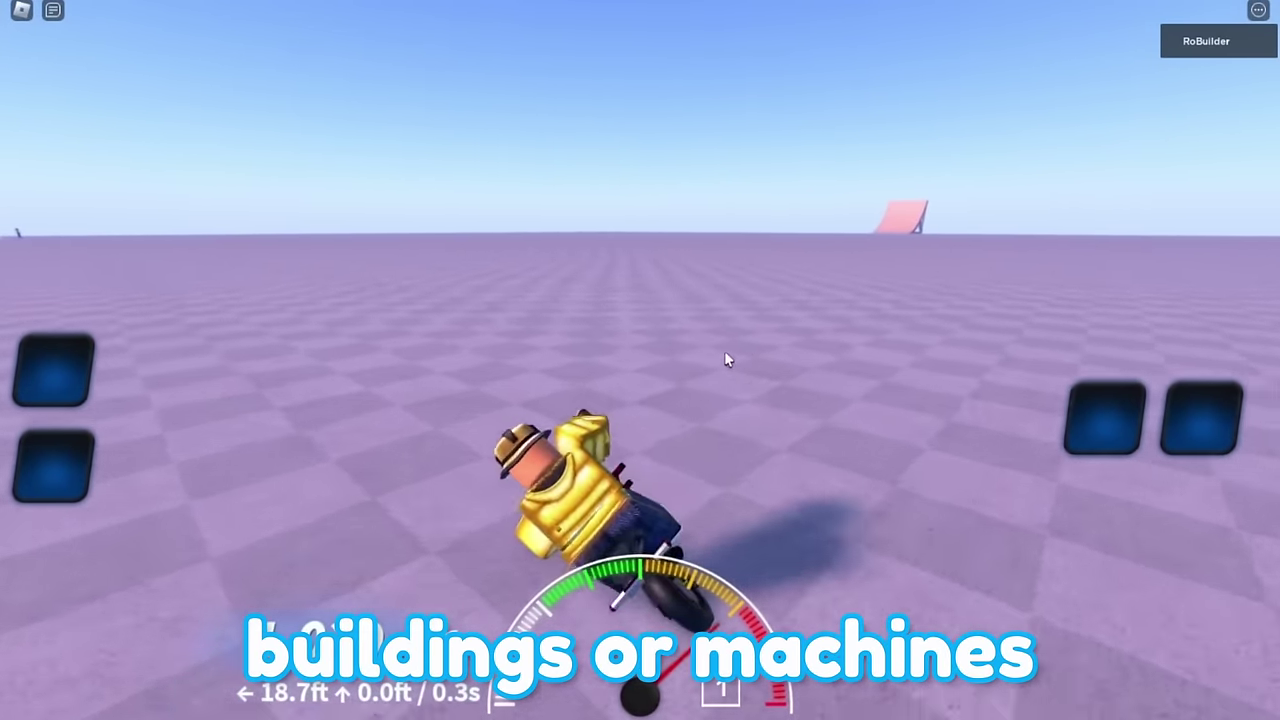
{"action": "key", "text": "d"}
{"action": "key", "text": "a"}
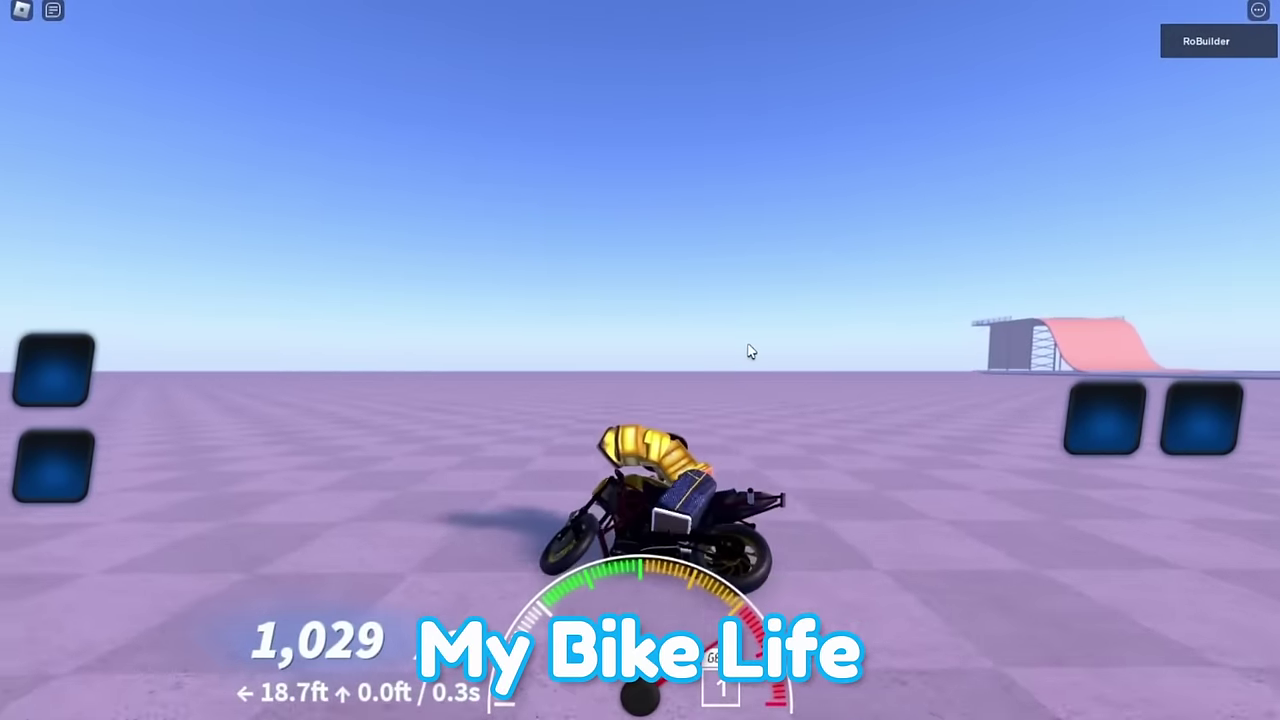
{"action": "key", "text": "d"}
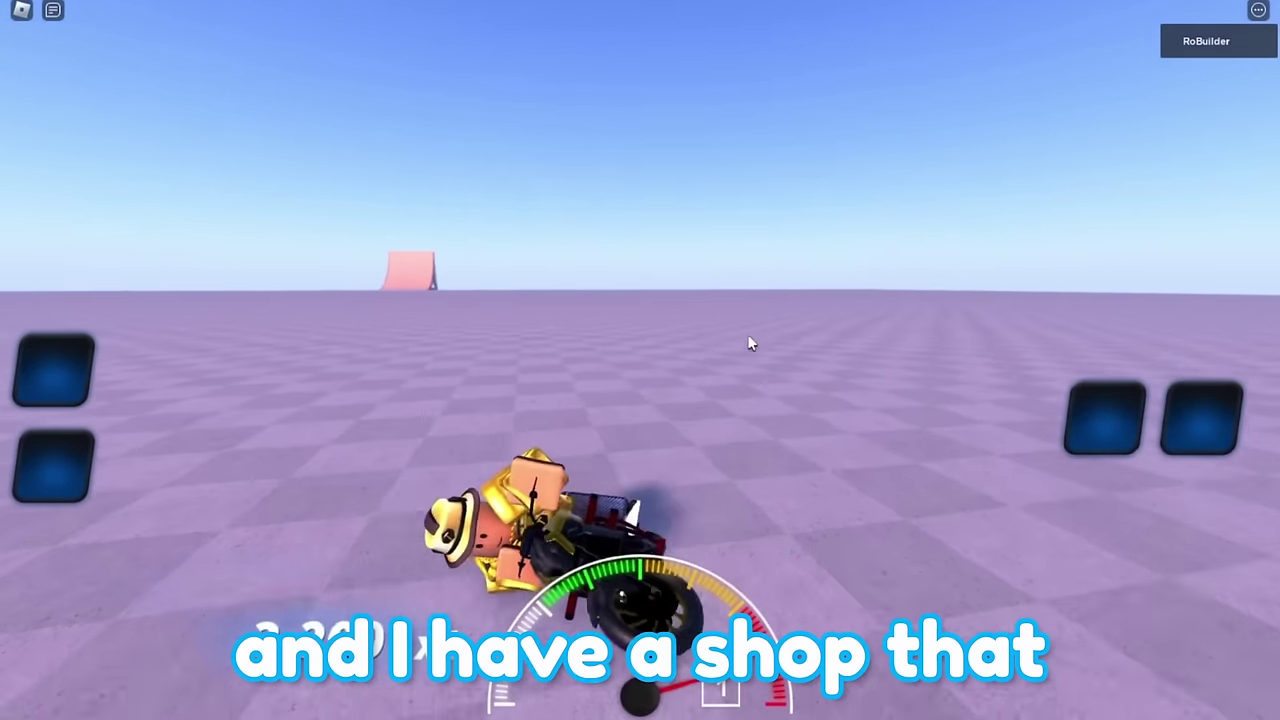
{"action": "key", "text": "a"}
{"action": "key", "text": "d"}
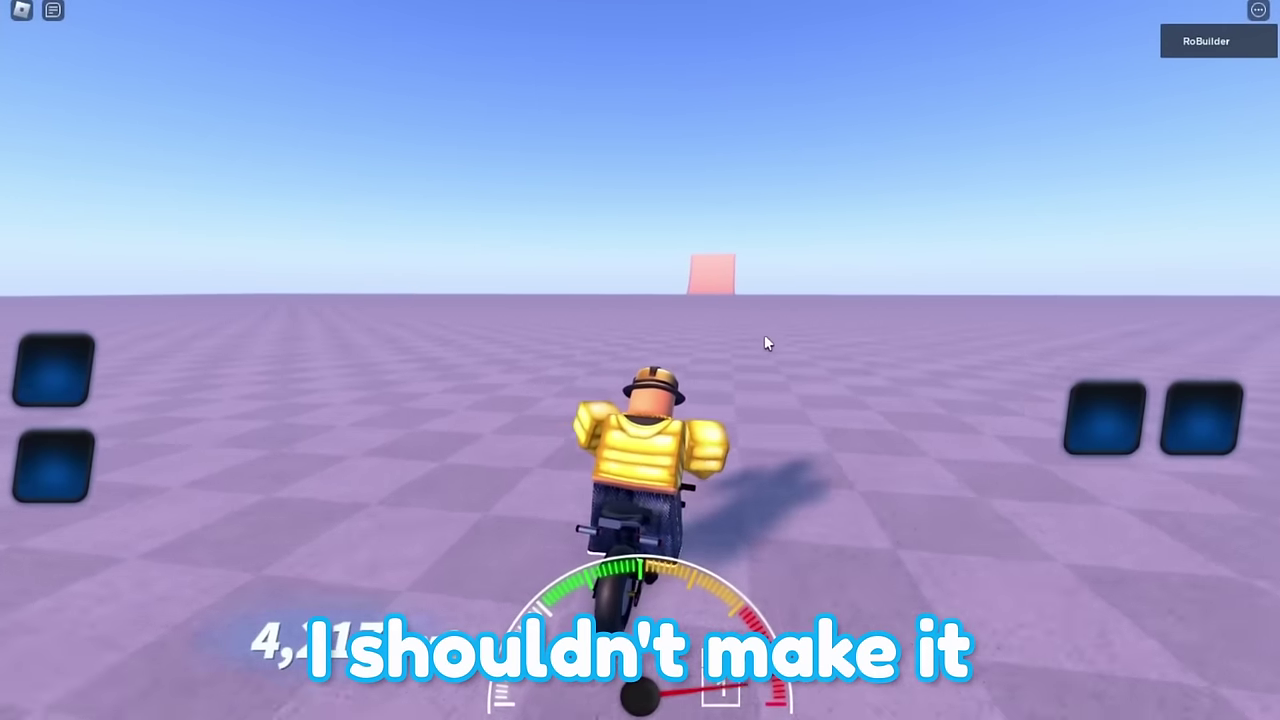
{"action": "key", "text": "d"}
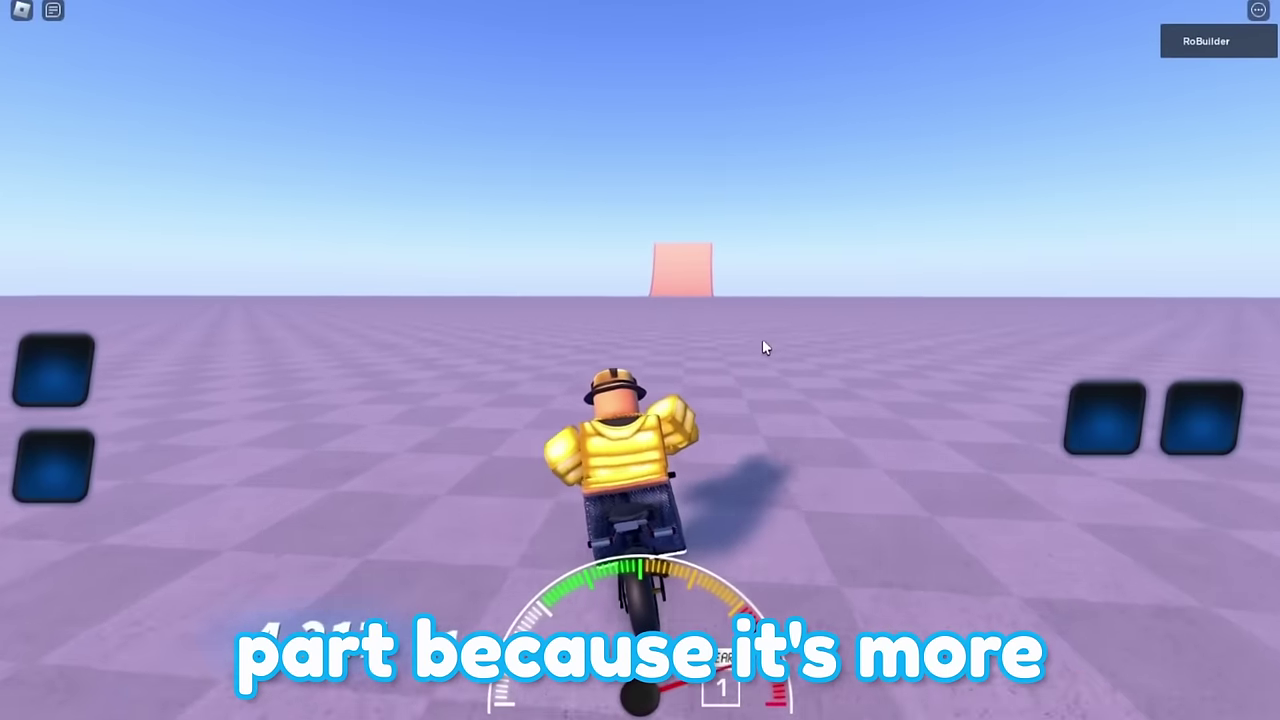
{"action": "key", "text": "a"}
{"action": "key", "text": "d"}
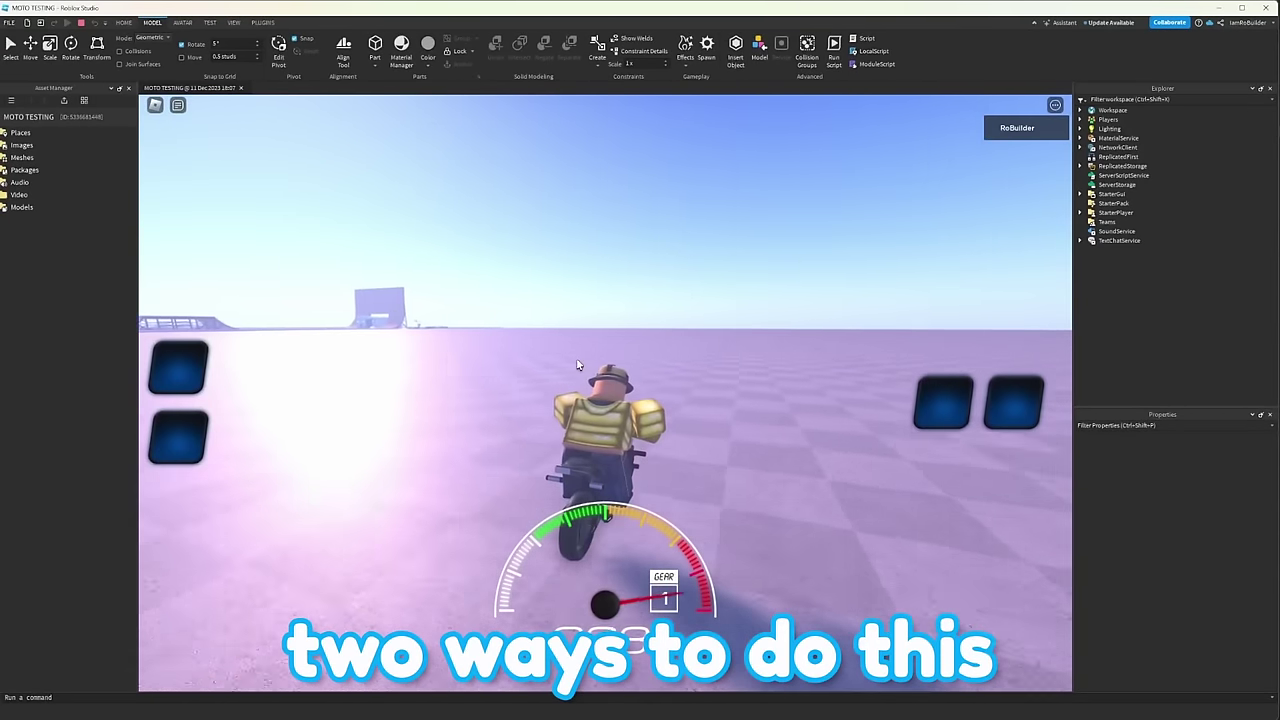
Test-ride the motorcycle over the ramps in the running MOTO TESTING place, remounting it after each crash.
{"action": "key", "text": "a"}
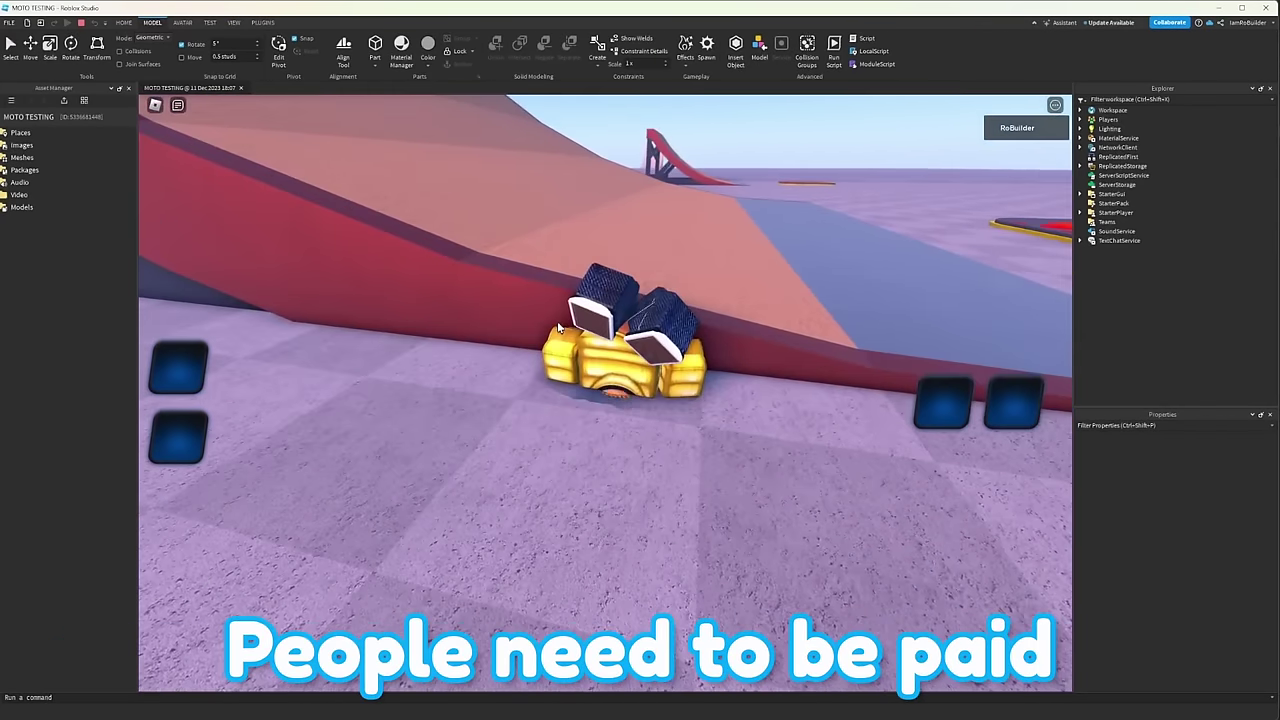
{"action": "right_click_drag", "start_coordinate": [556, 339], "coordinate": [628, 318]}
{"action": "key", "text": "w"}
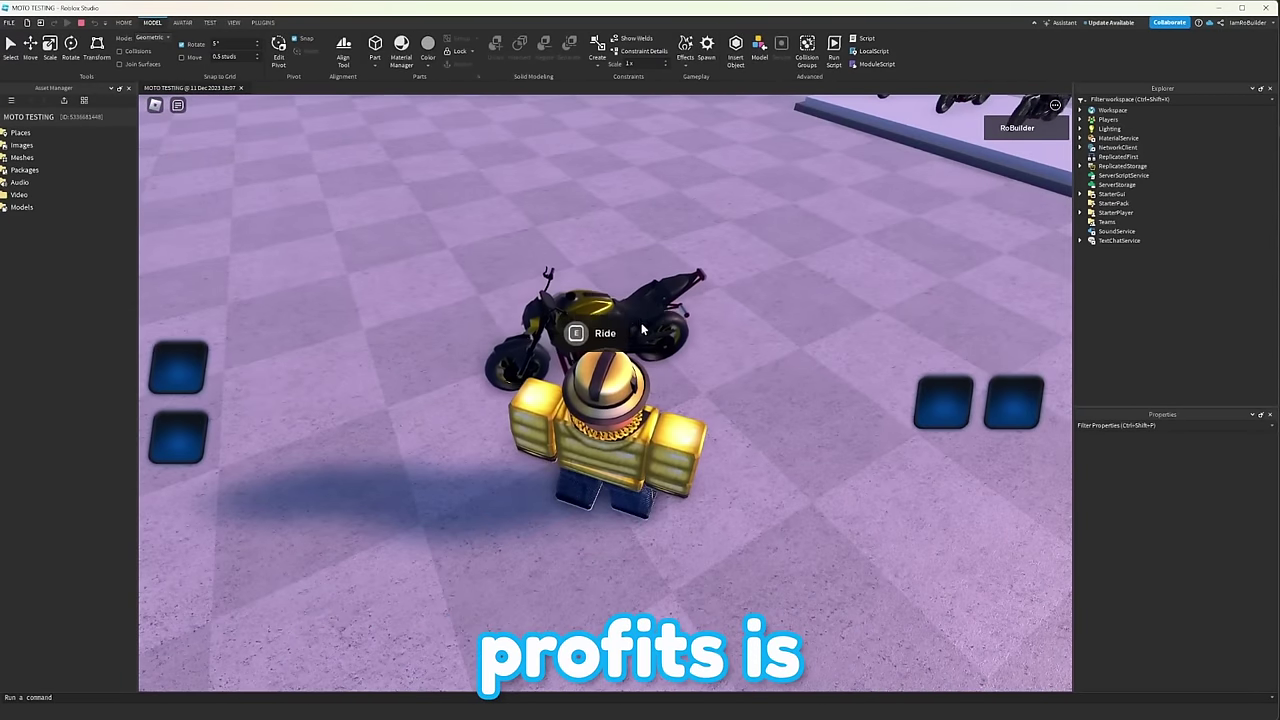
{"action": "key", "text": "e"}
{"action": "key", "text": "w"}
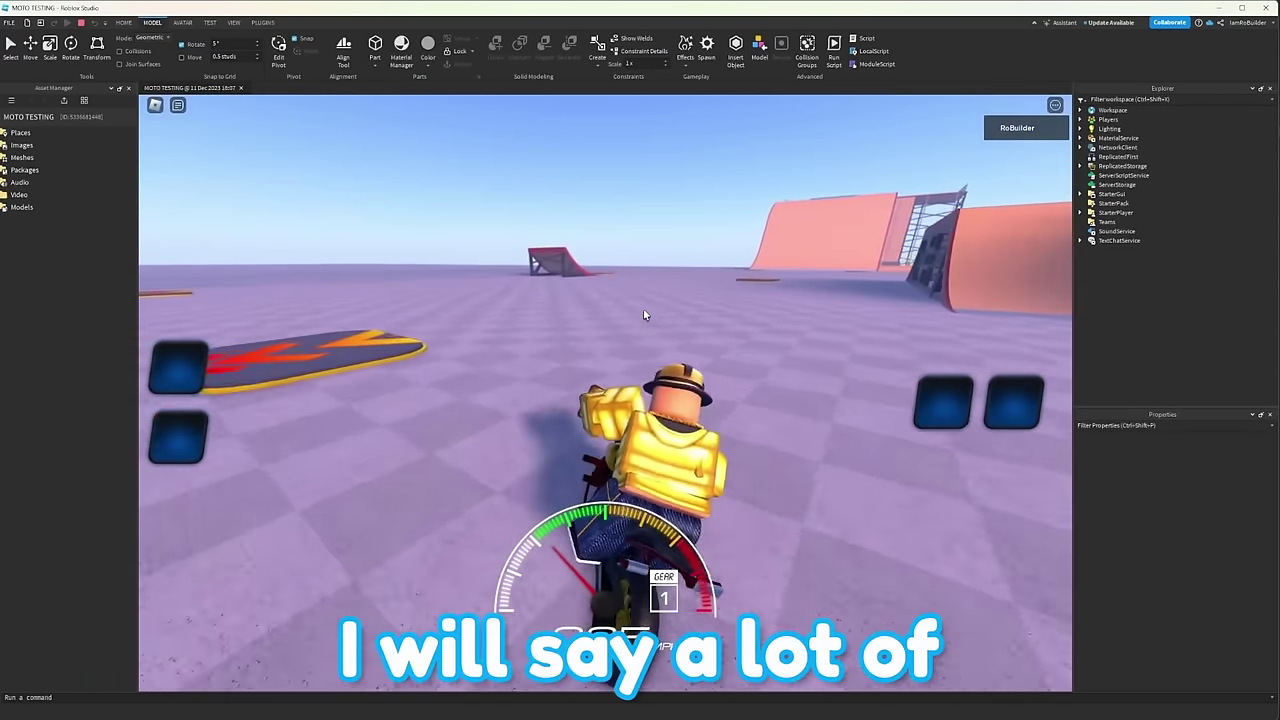
{"action": "key", "text": "d"}
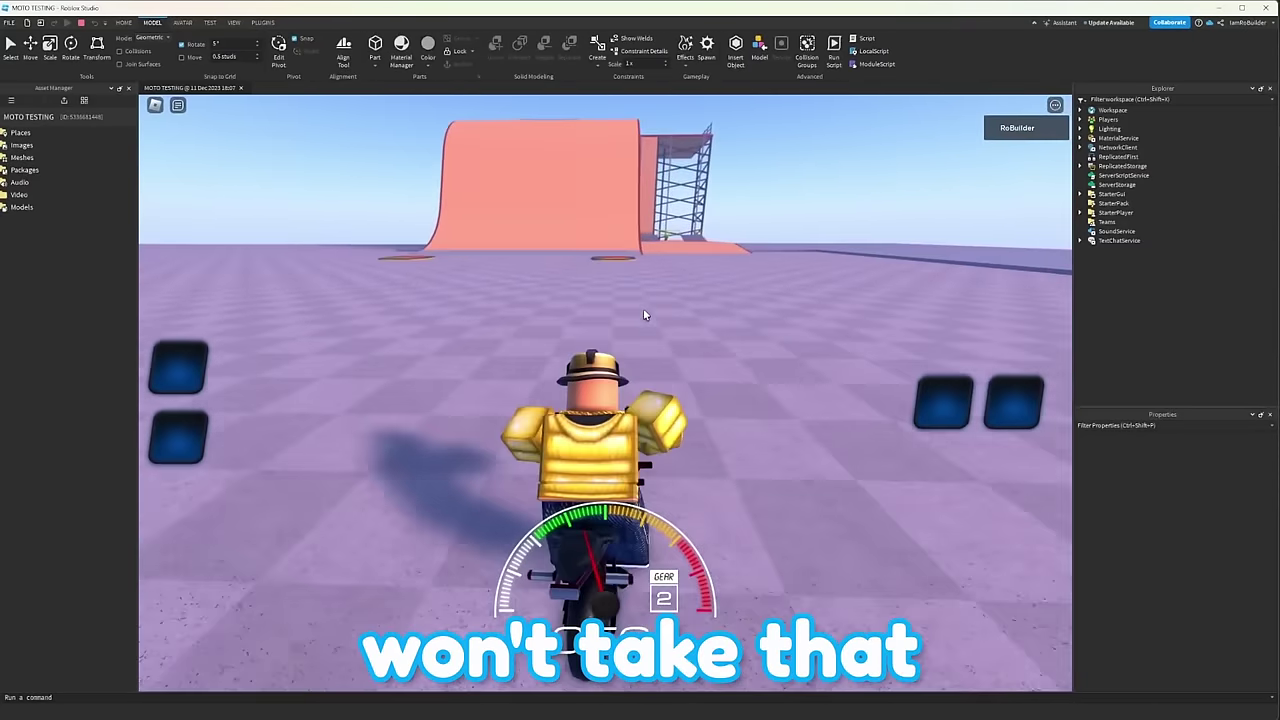
{"action": "key", "text": "a"}
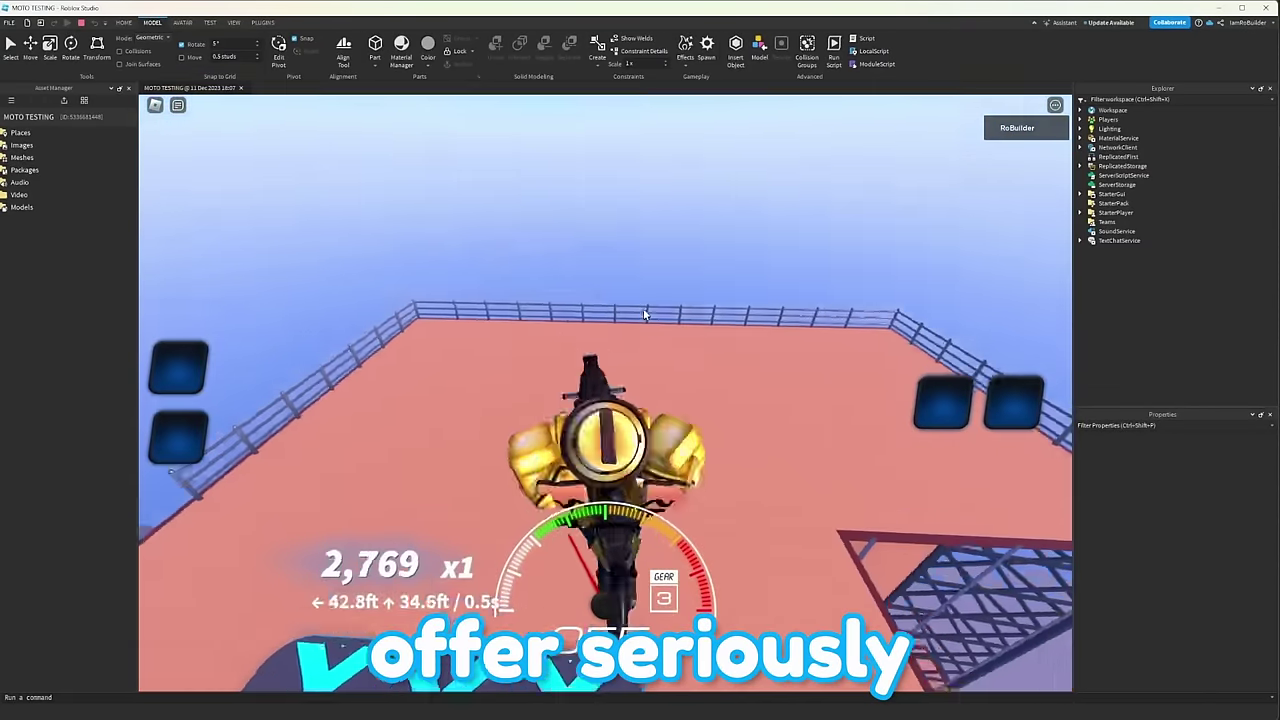
{"action": "key", "text": "a"}
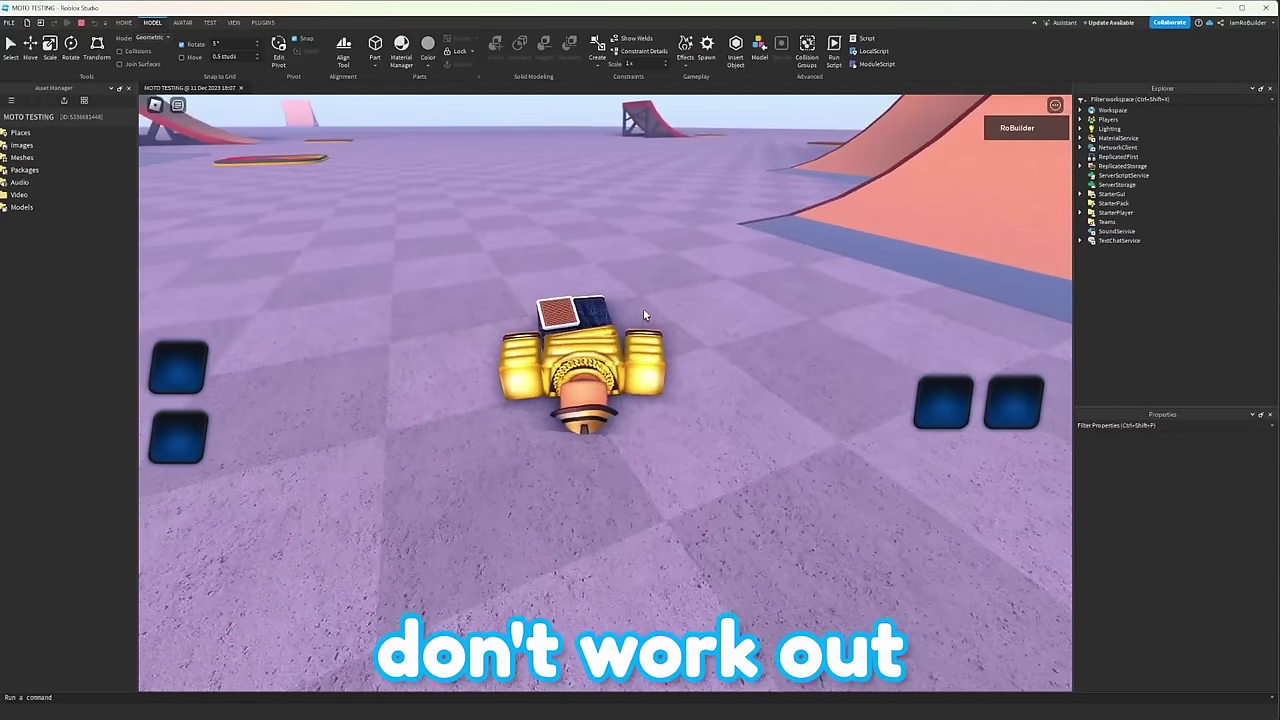
{"action": "right_click_drag", "start_coordinate": [647, 314], "coordinate": [639, 305]}
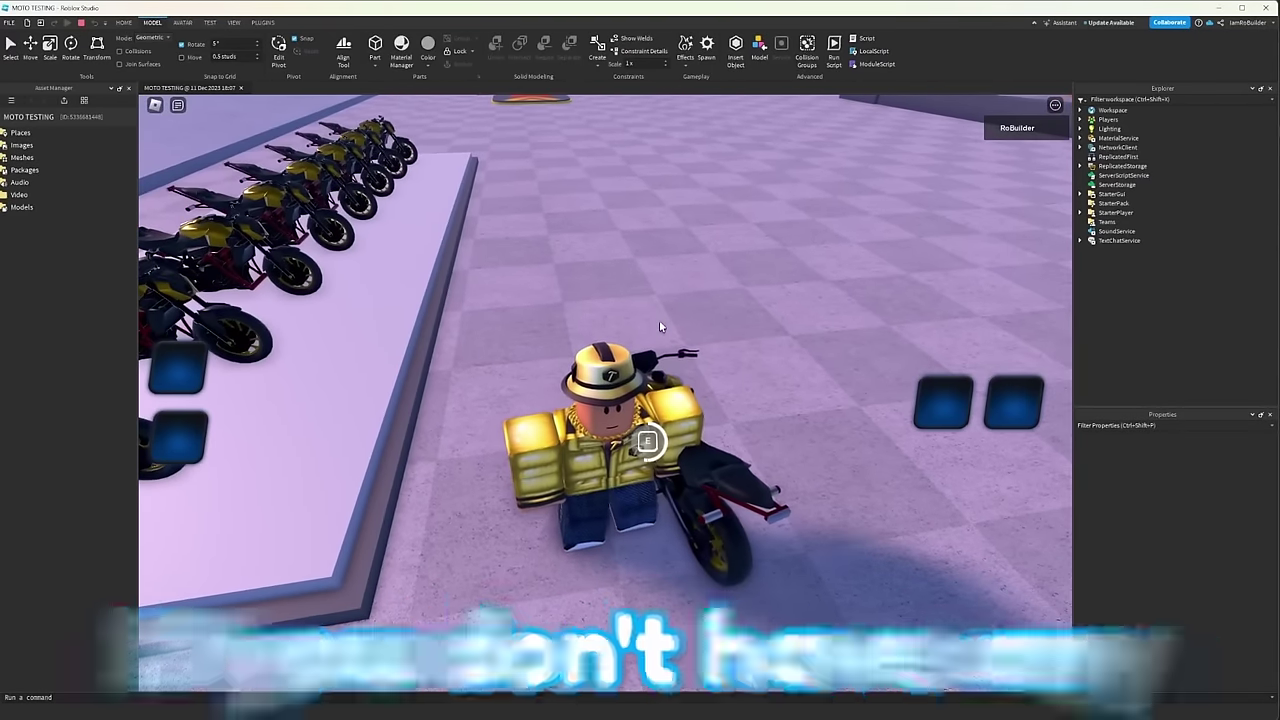
{"action": "key", "text": "e"}
{"action": "key", "text": "w"}
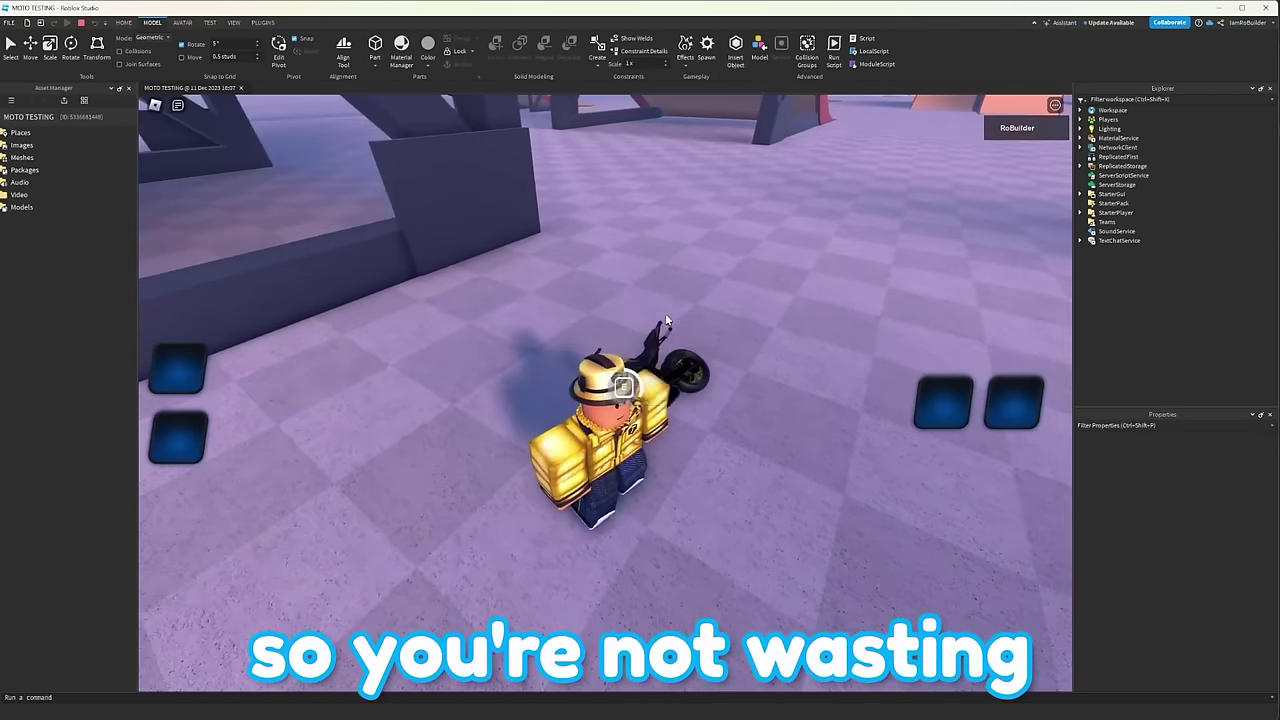
{"action": "key", "text": "e"}
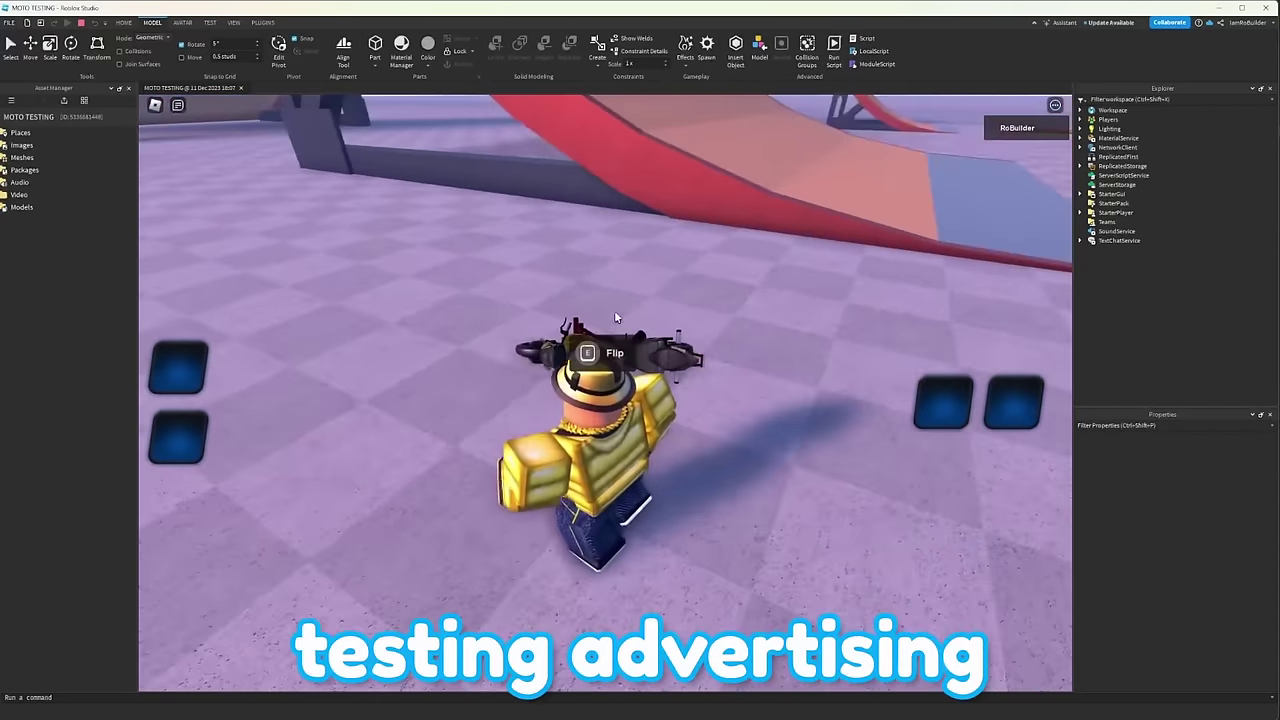
Flip the fallen motorcycle upright, mount it, ride it over to the rows of parked vehicles and get off.
{"action": "key", "text": "e"}
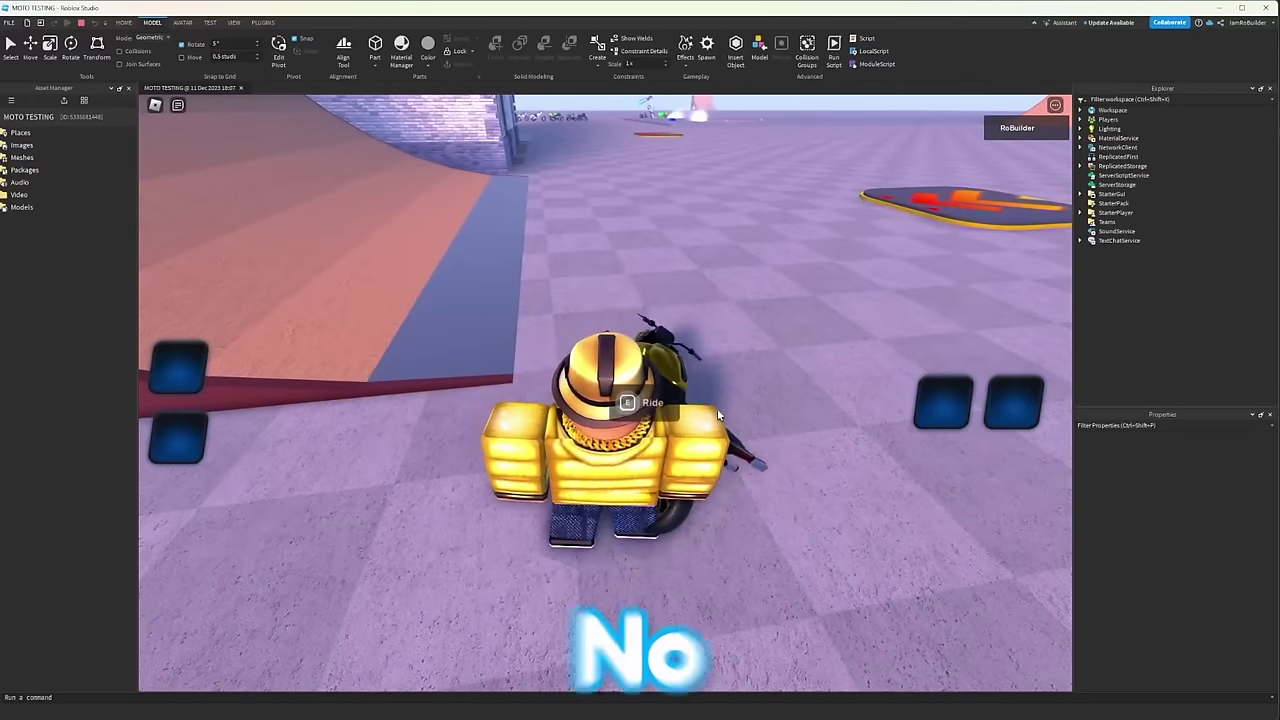
{"action": "key", "text": "e"}
{"action": "key", "text": "w"}
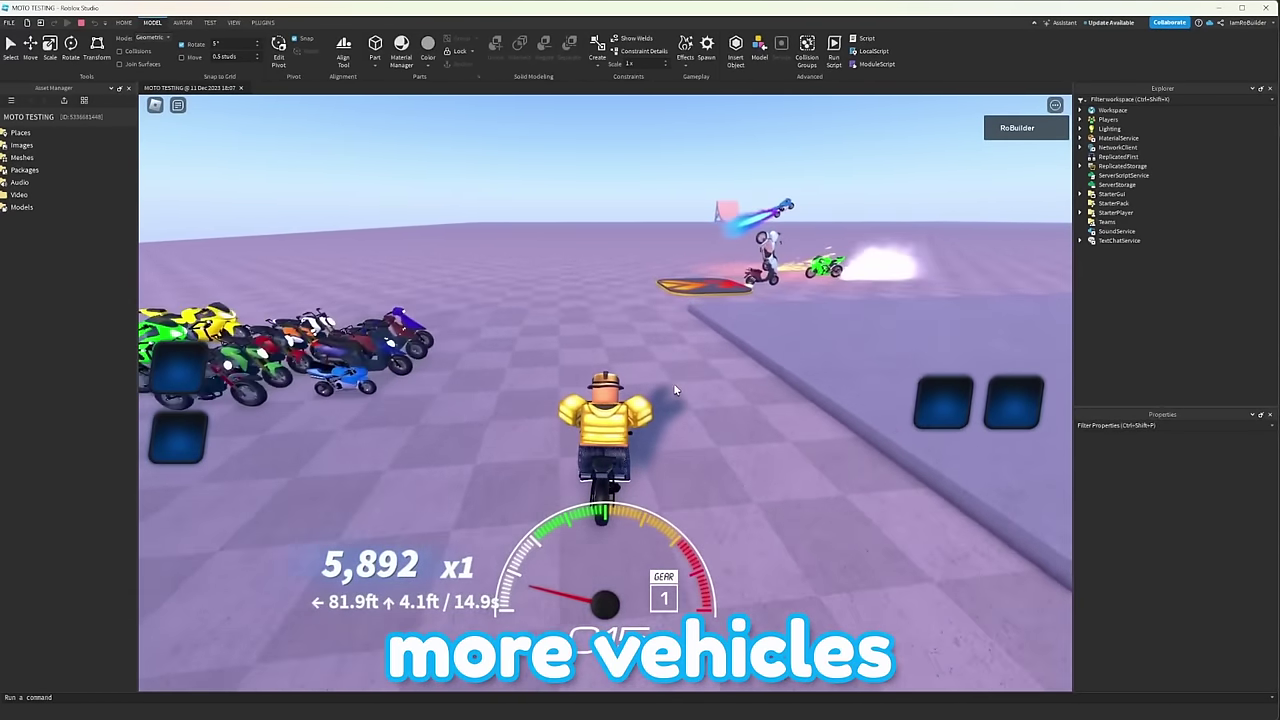
{"action": "key", "text": "space"}
{"action": "key", "text": "s"}
View the avatar up close from the front and look over the parked motorcycles and scooters.
{"action": "scroll", "coordinate": [718, 380], "scroll_direction": "up", "scroll_amount": 3}
{"action": "right_click_drag", "start_coordinate": [718, 380], "coordinate": [720, 368]}
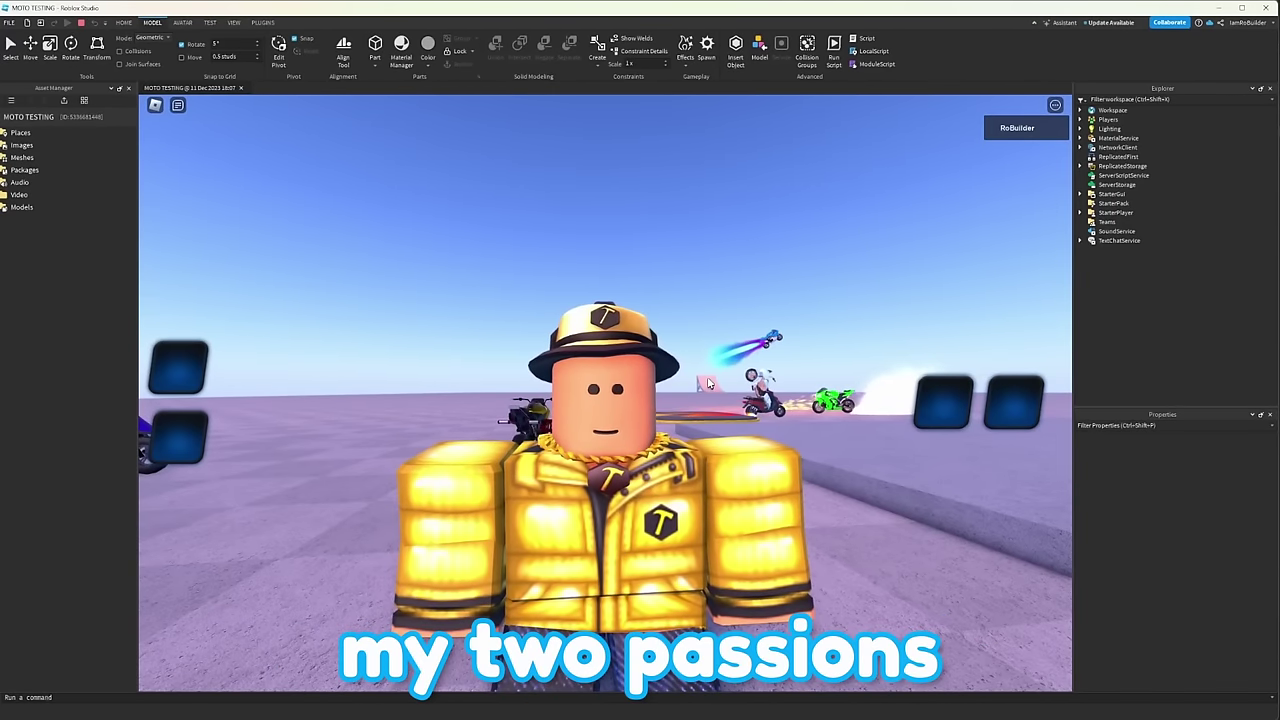
{"action": "scroll", "coordinate": [797, 488], "scroll_direction": "up", "scroll_amount": 1}
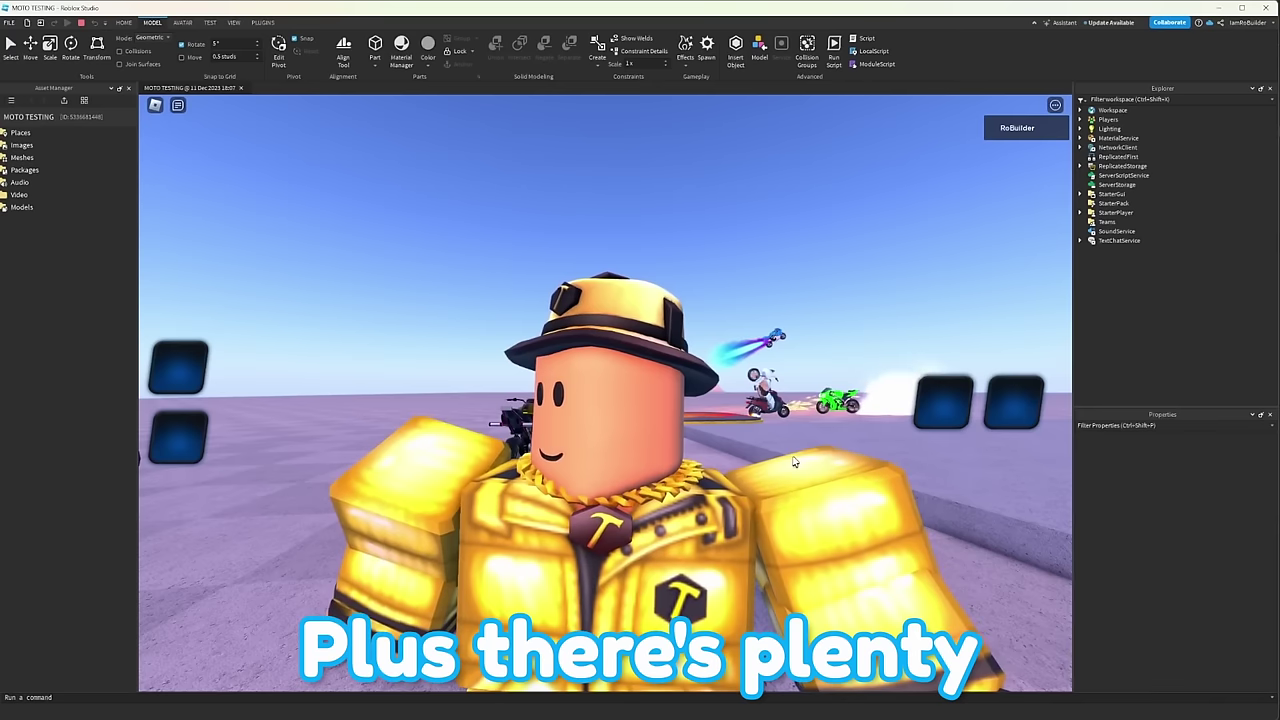
{"action": "key", "text": "d"}
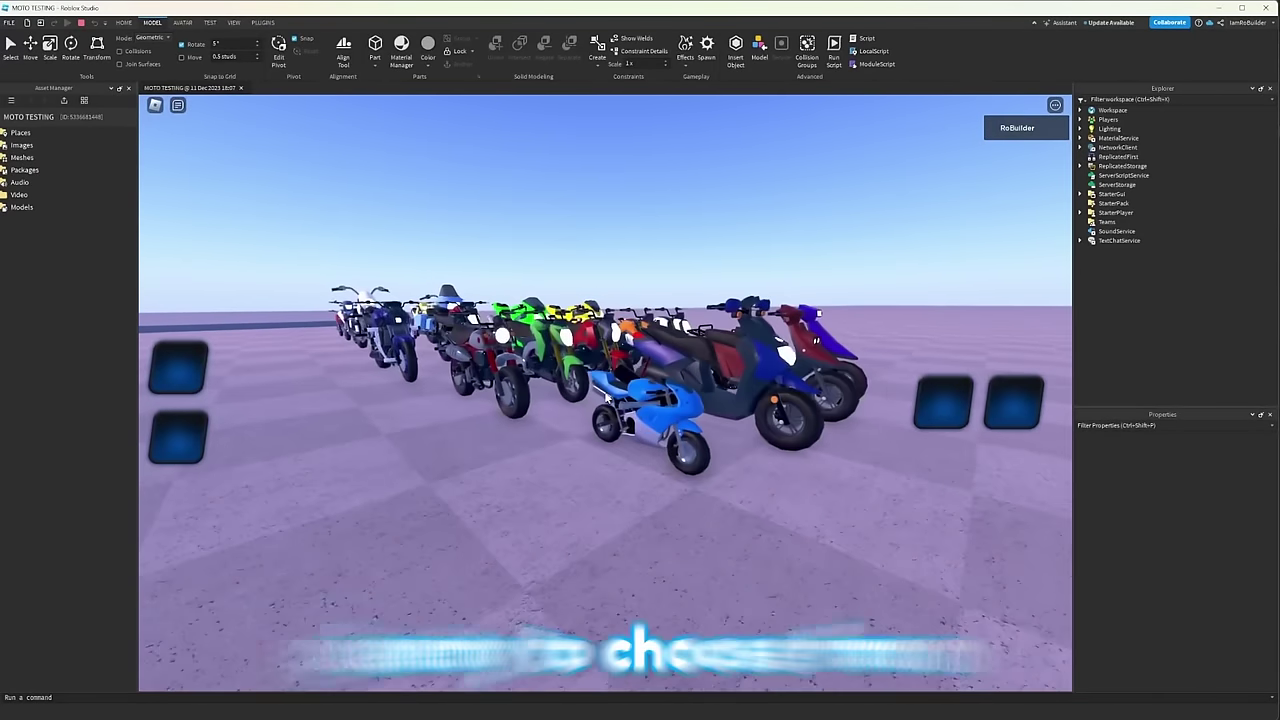
Ride a motorcycle across the open ground, steering it toward the tall curved ramp beside the garage.
{"action": "key", "text": "w"}
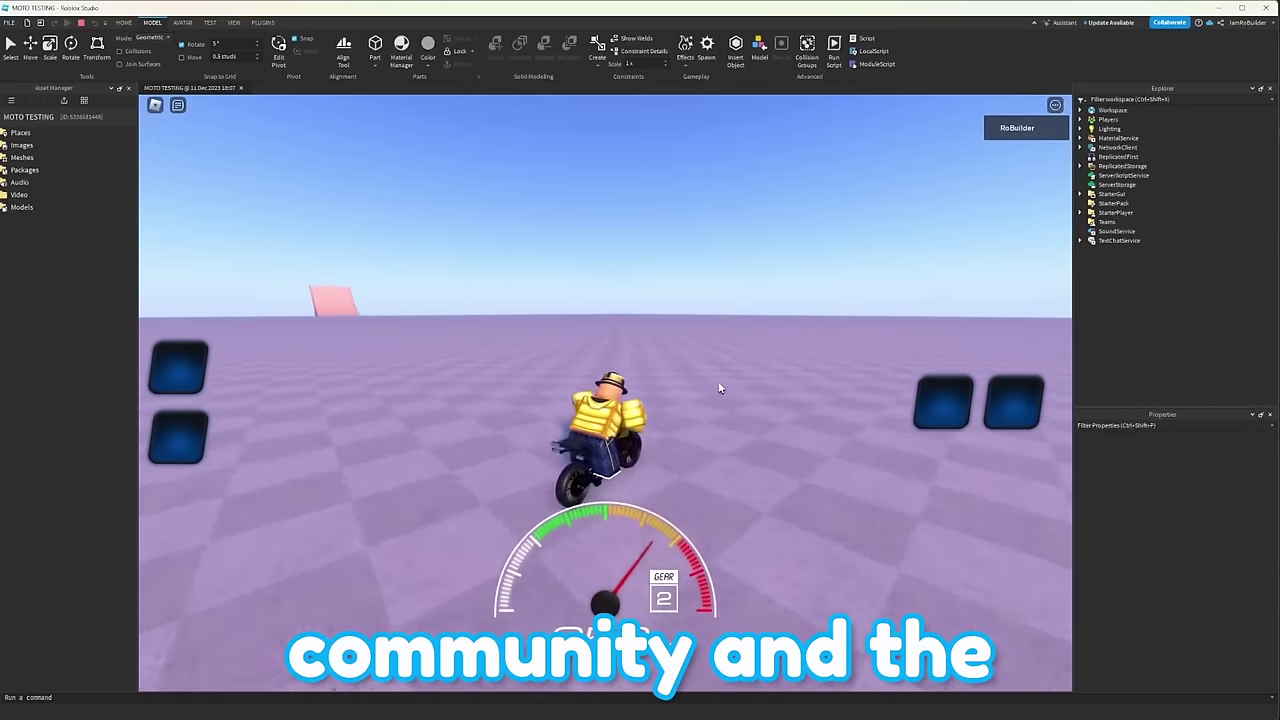
{"action": "key", "text": "a"}
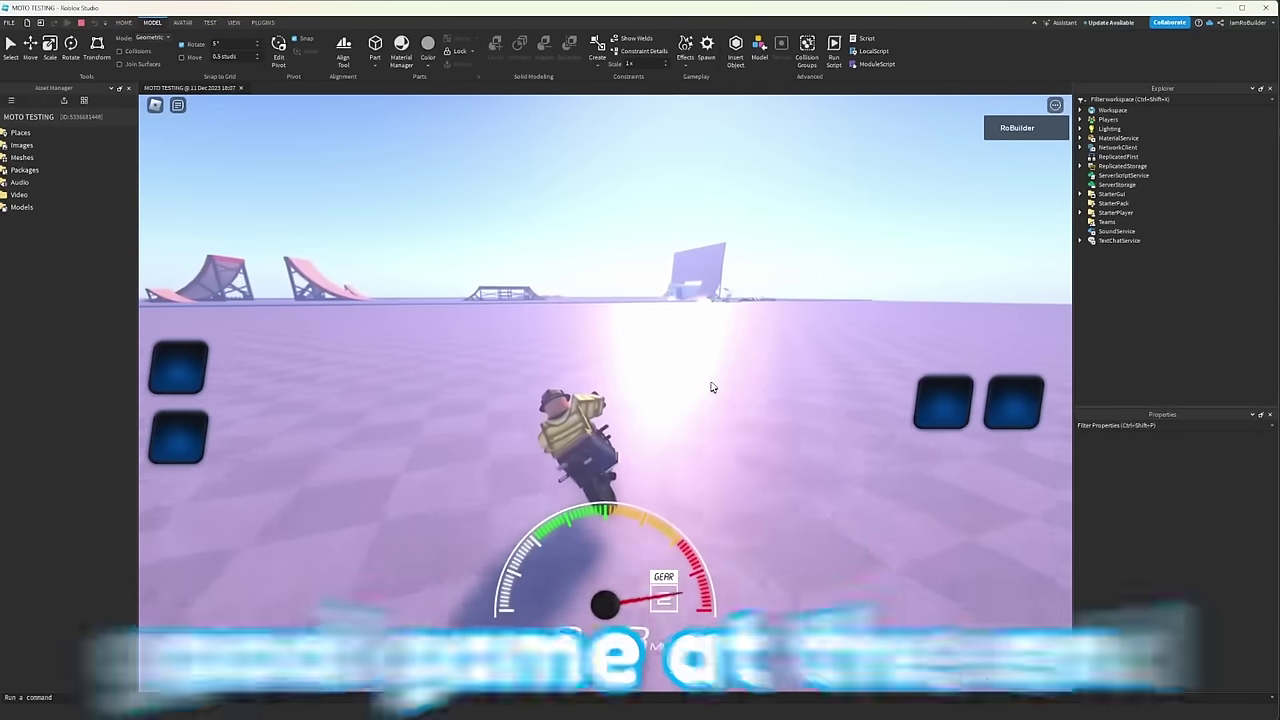
{"action": "key", "text": "d"}
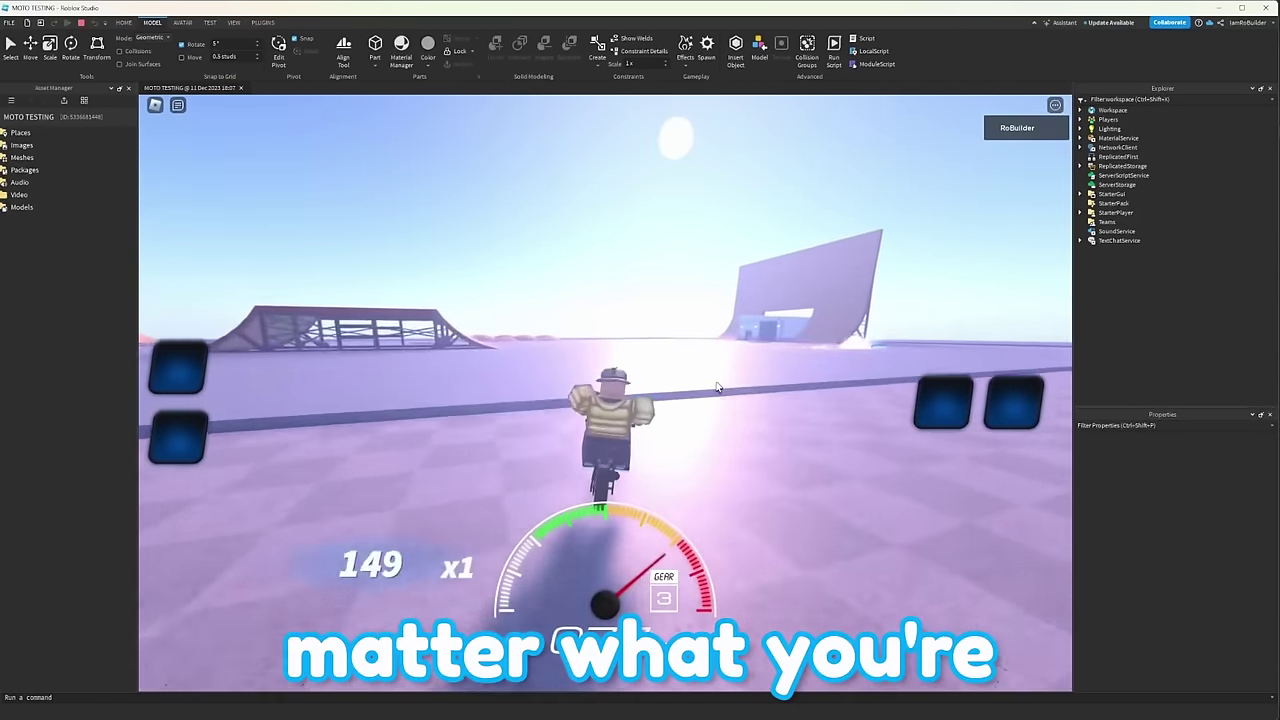
{"action": "key", "text": "d"}
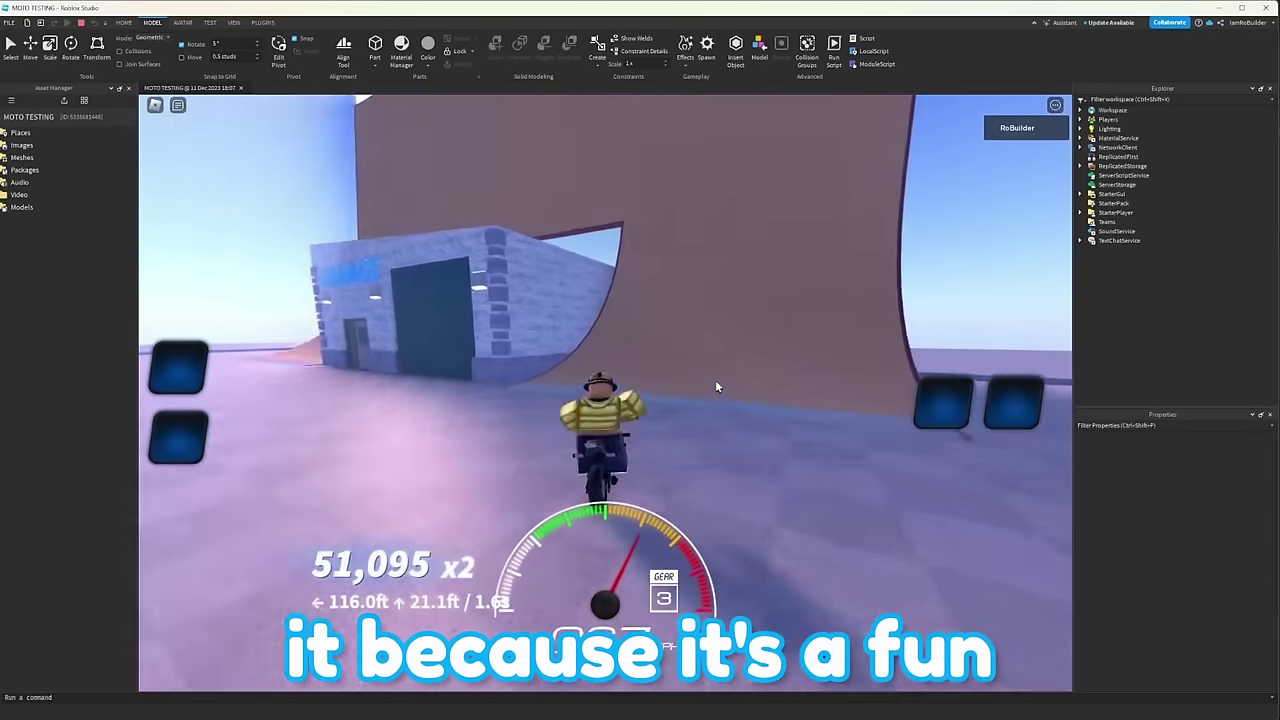